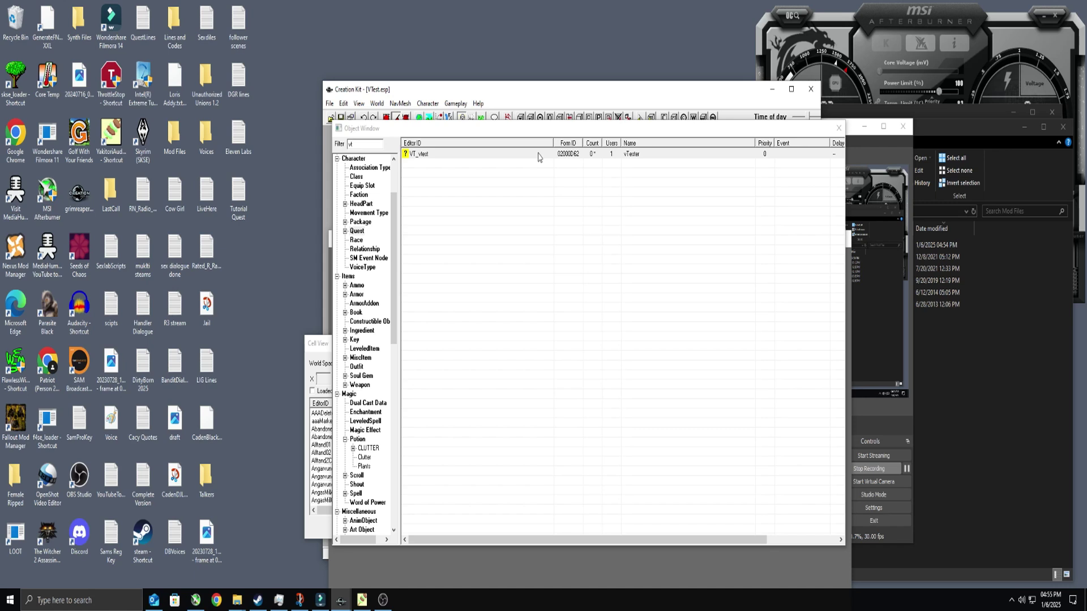
# Open quest VT_vtest's VT_vtest01 branch and the 'Did the voice files load?' topic info
pyautogui.click(538, 157)
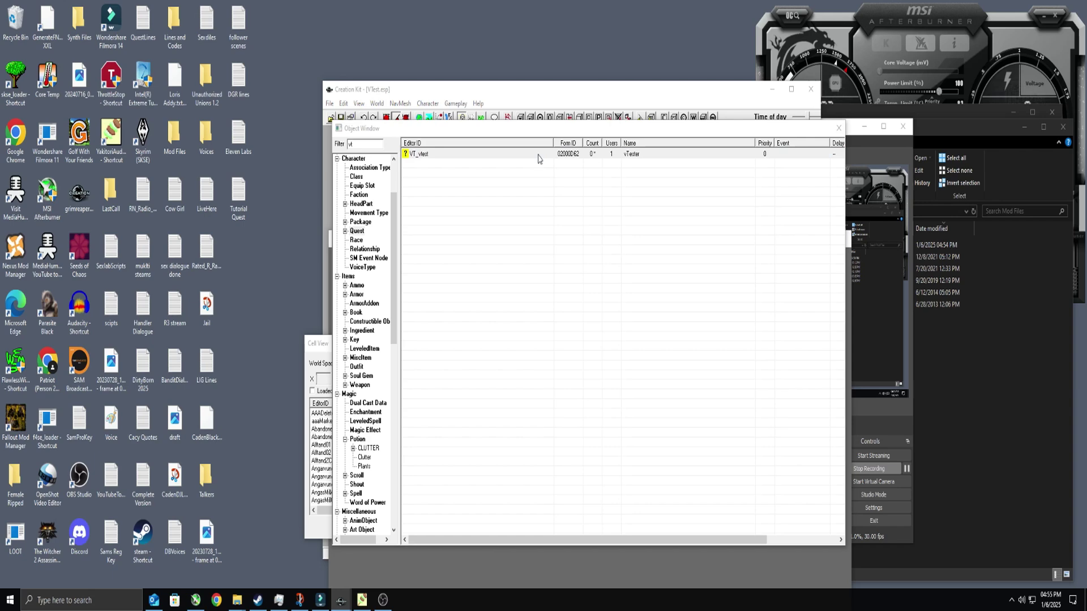
pyautogui.doubleClick(538, 155)
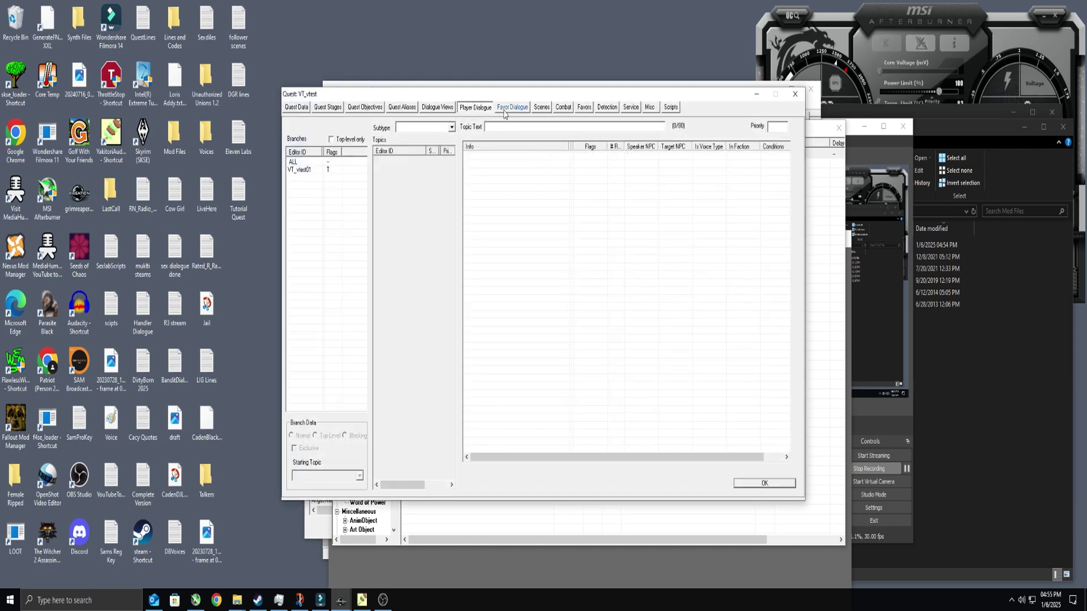
pyautogui.click(305, 171)
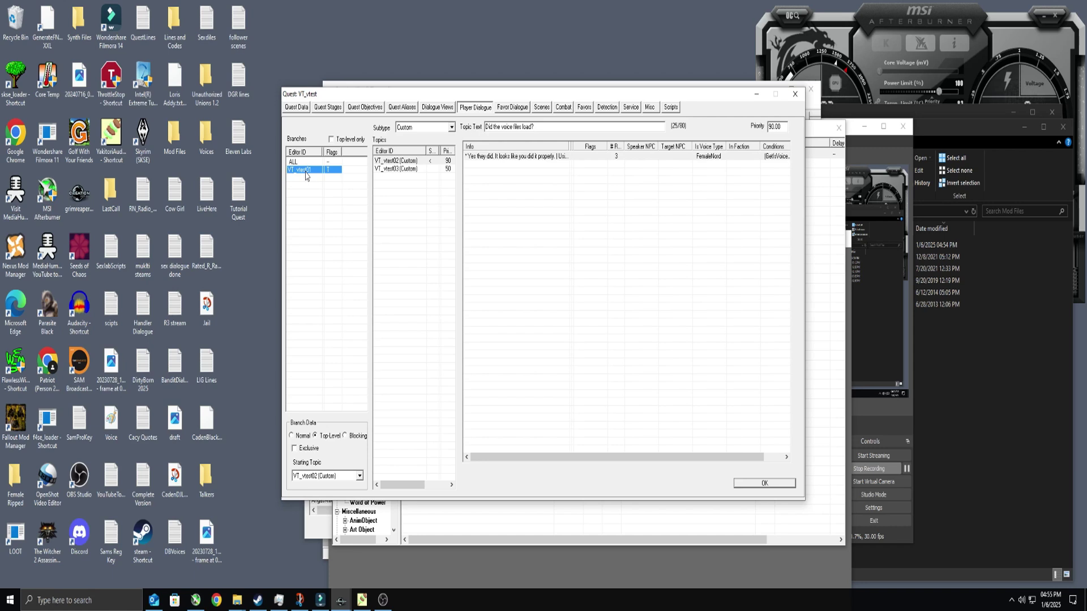
pyautogui.doubleClick(544, 155)
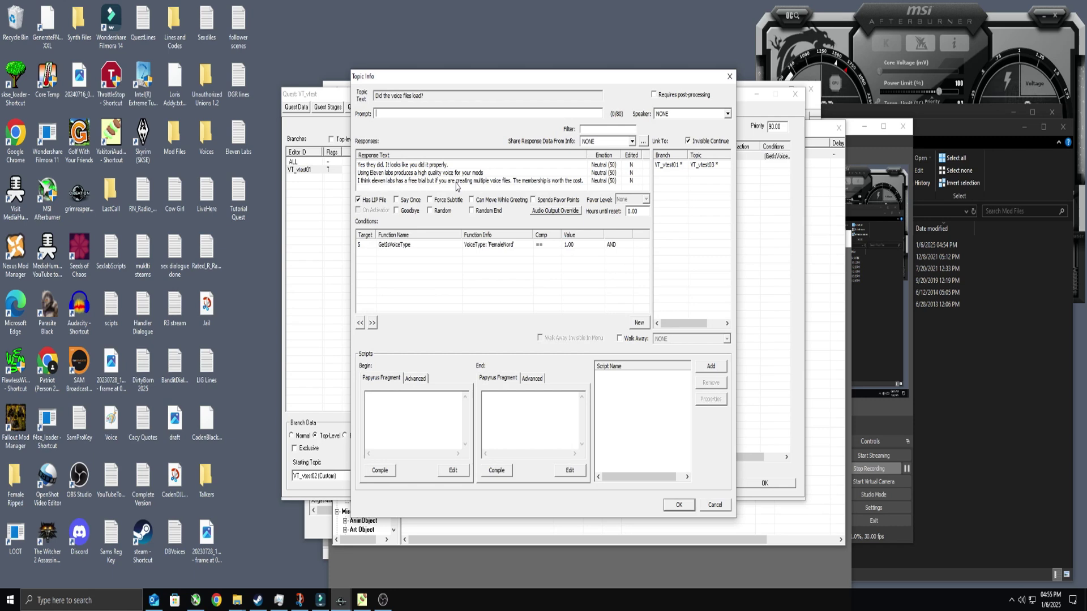
pyautogui.doubleClick(415, 166)
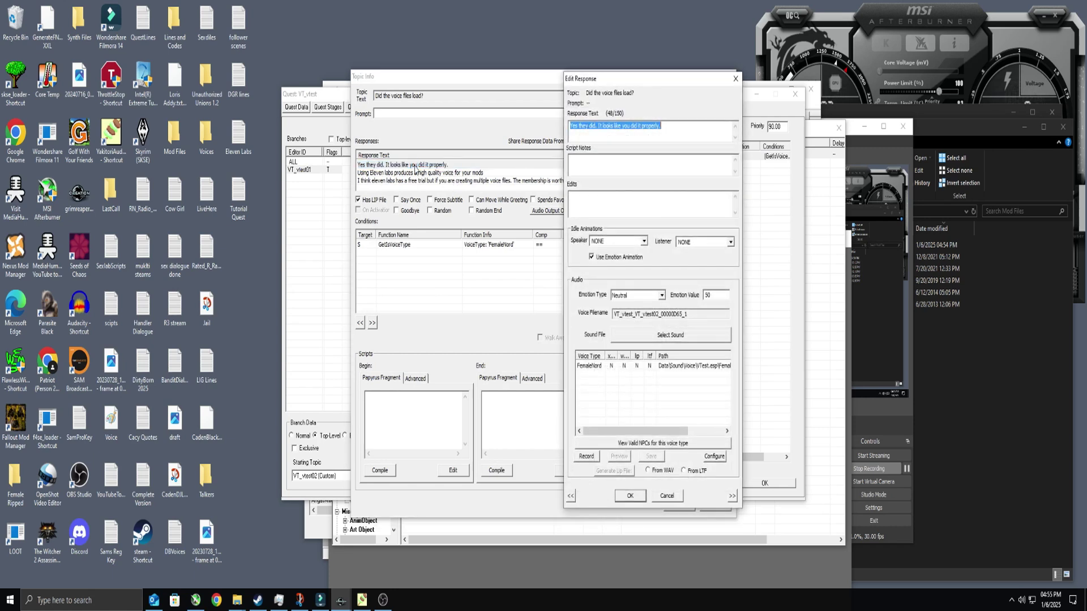
pyautogui.moveTo(625, 434); pyautogui.dragTo(667, 434)
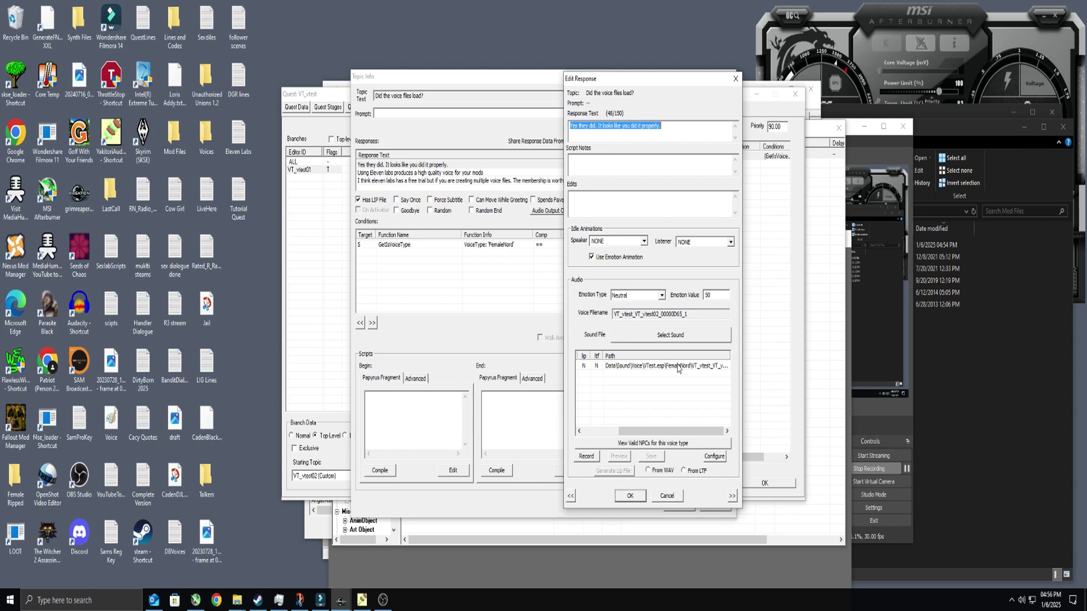
pyautogui.click(628, 497)
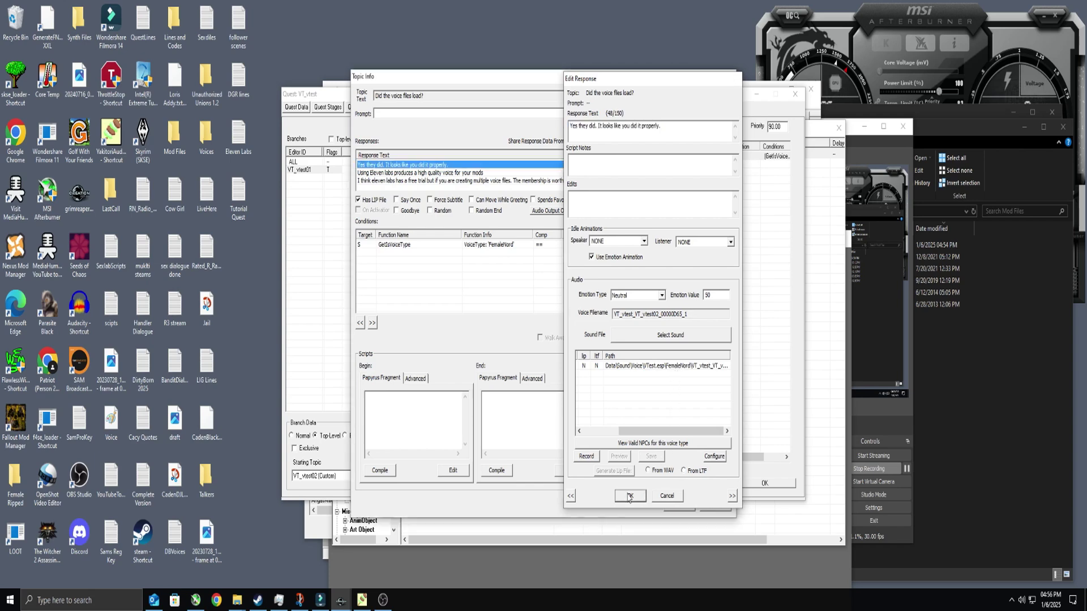
# Check the plugin voice folders in Skyrim's Data\Sound\Voice, then return to the Topic Info responses
pyautogui.click(940, 119)
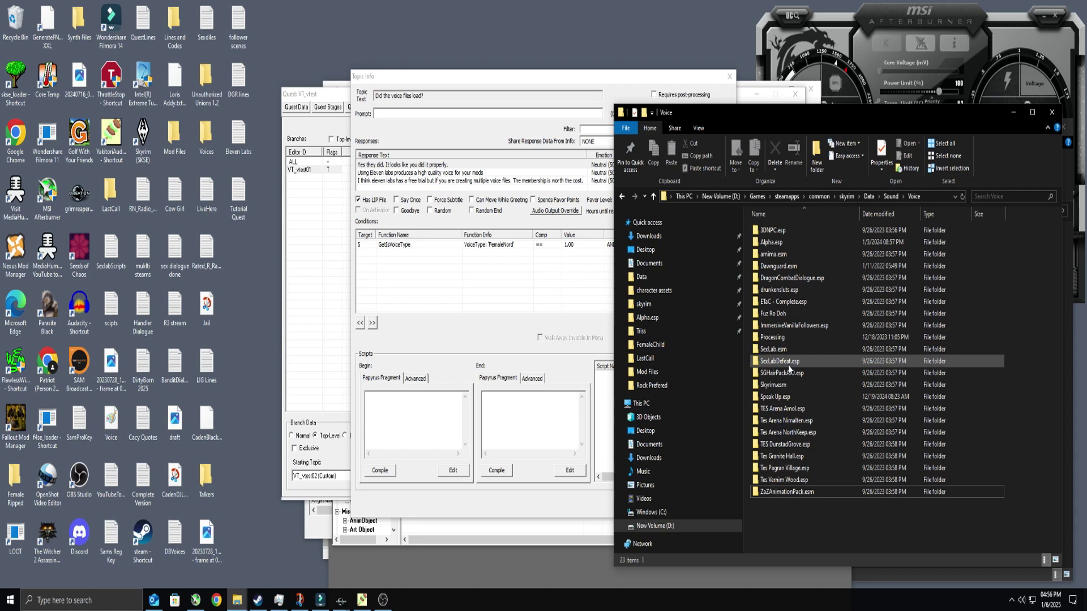
pyautogui.click(498, 80)
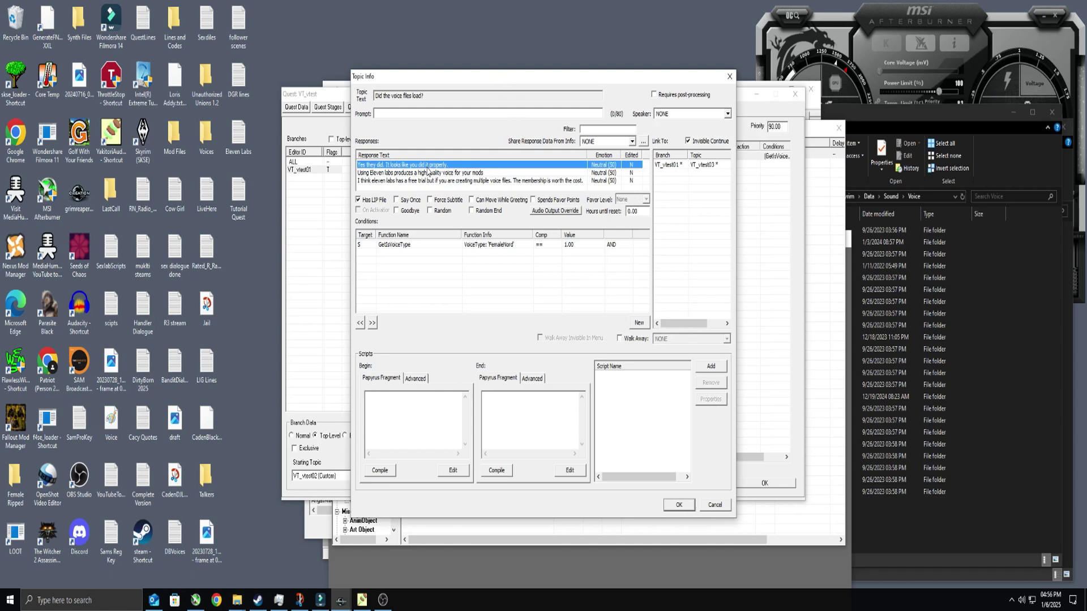
# Record a placeholder voice for the first response and save it, generating its WAV and LIP files
pyautogui.doubleClick(428, 167)
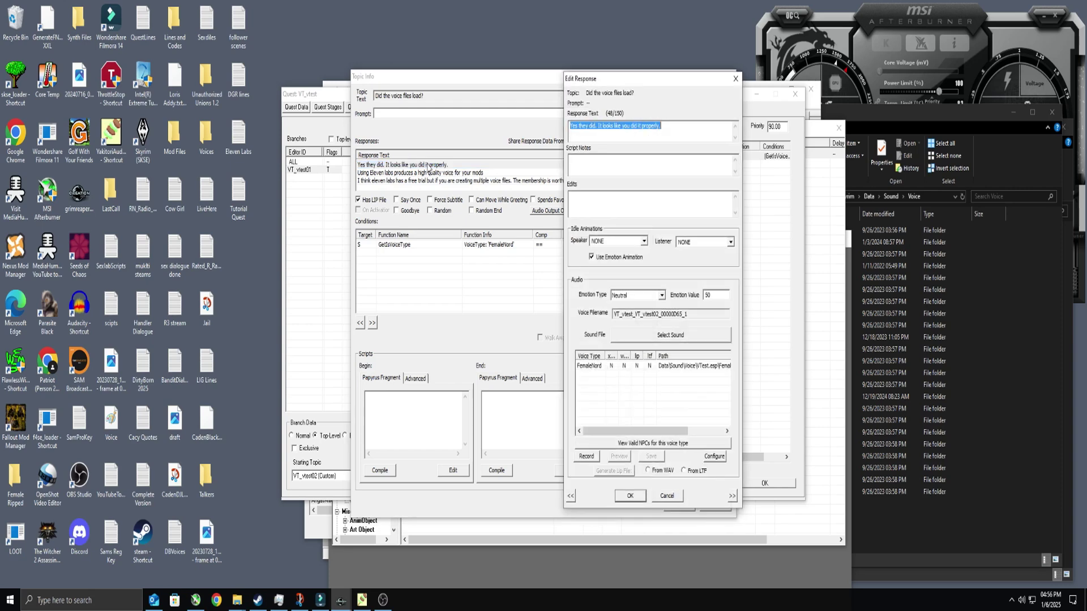
pyautogui.click(586, 458)
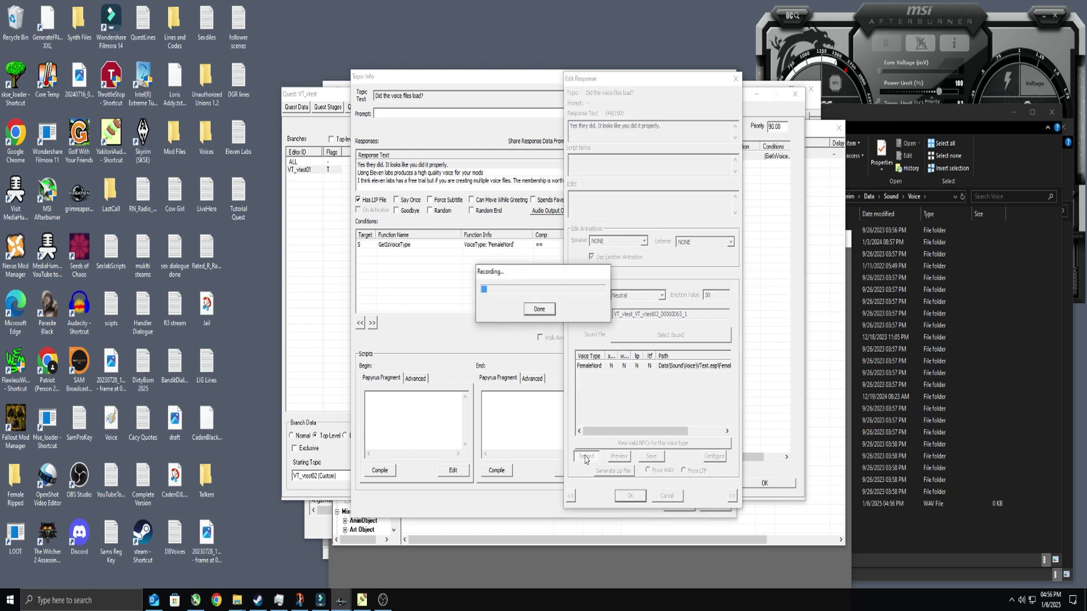
pyautogui.click(539, 309)
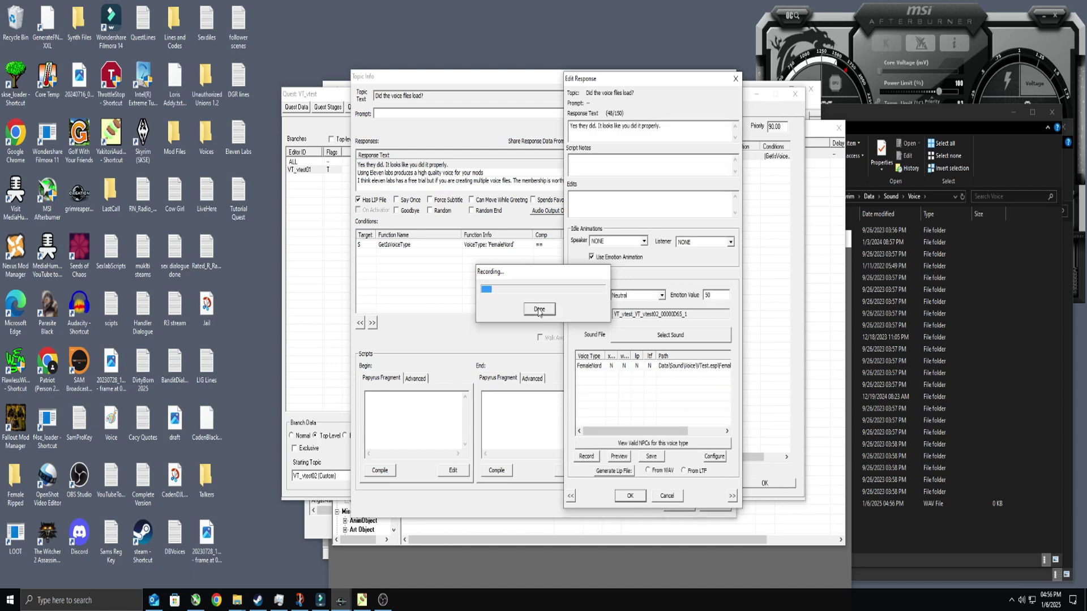
pyautogui.click(651, 457)
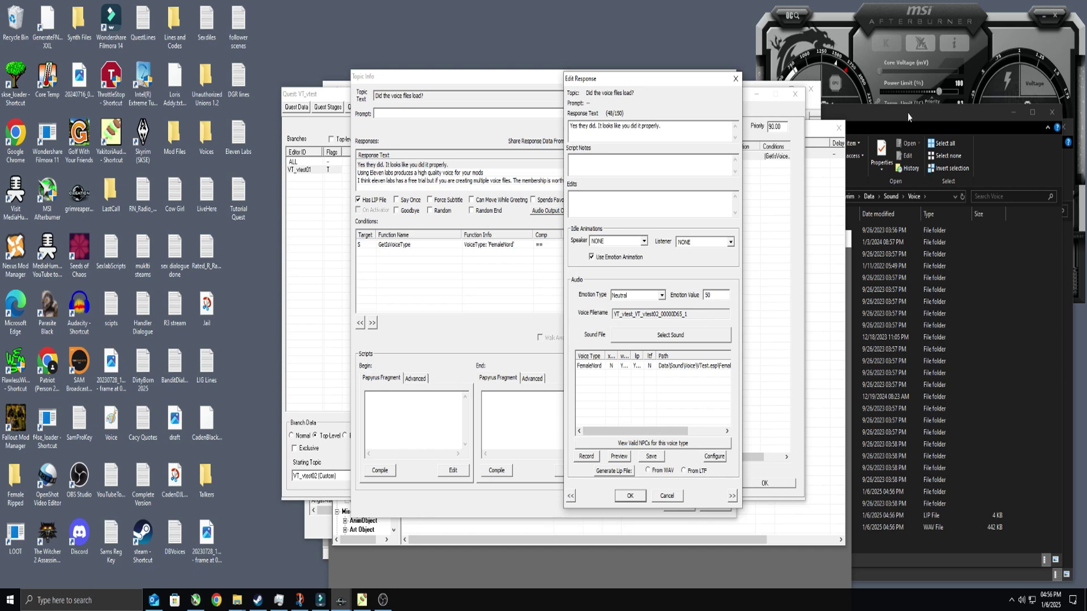
# Delete Temp.lip and the Temp WAV from the Voice folder
pyautogui.click(909, 113)
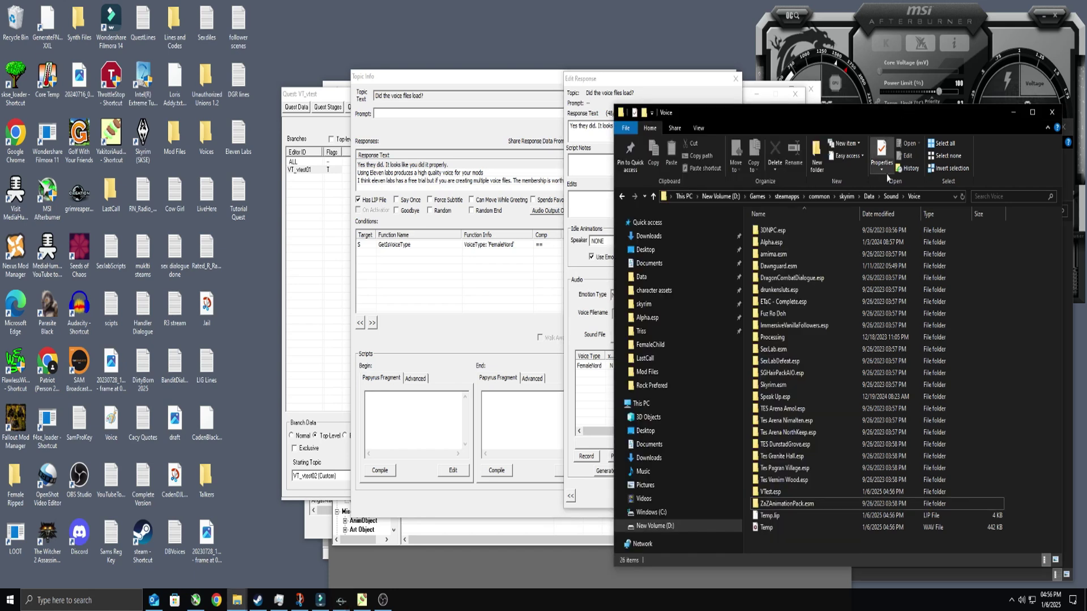
pyautogui.click(773, 516)
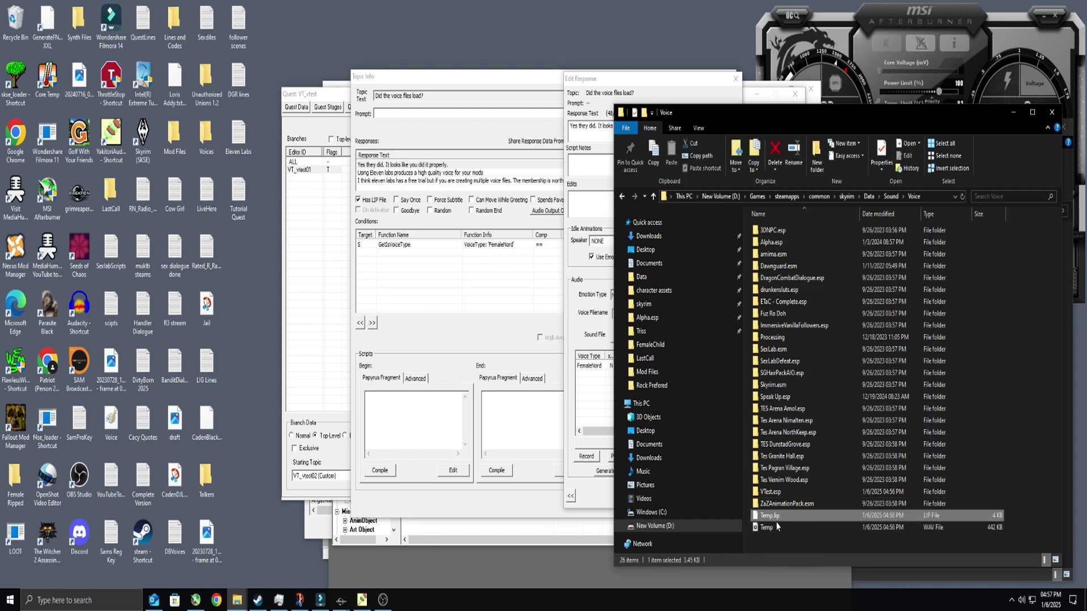
pyautogui.keyDown('shift'); pyautogui.click(777, 527); pyautogui.keyUp('shift')
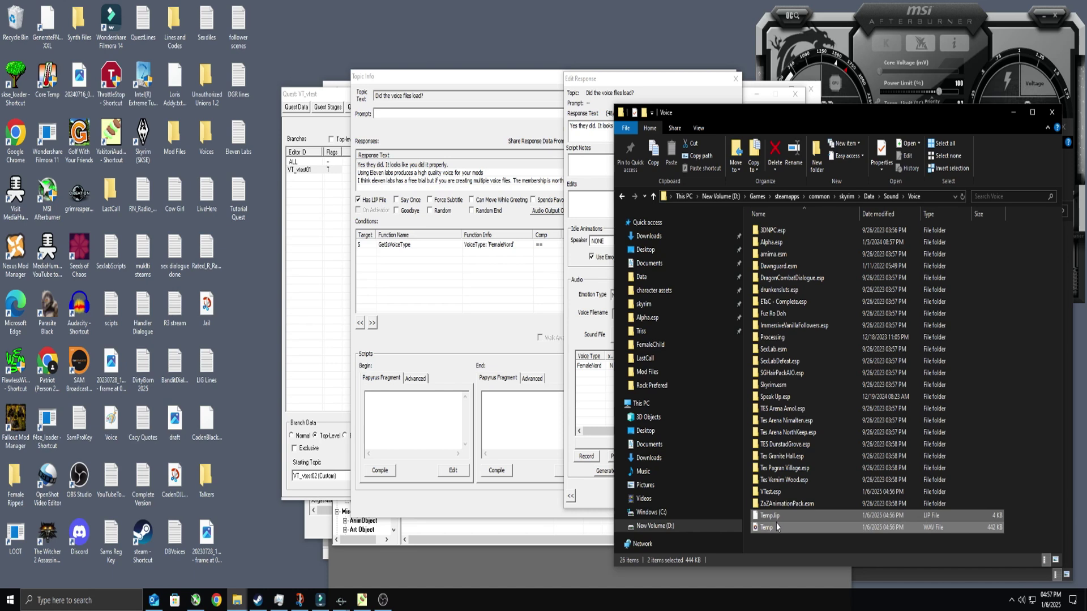
pyautogui.press('Delete')
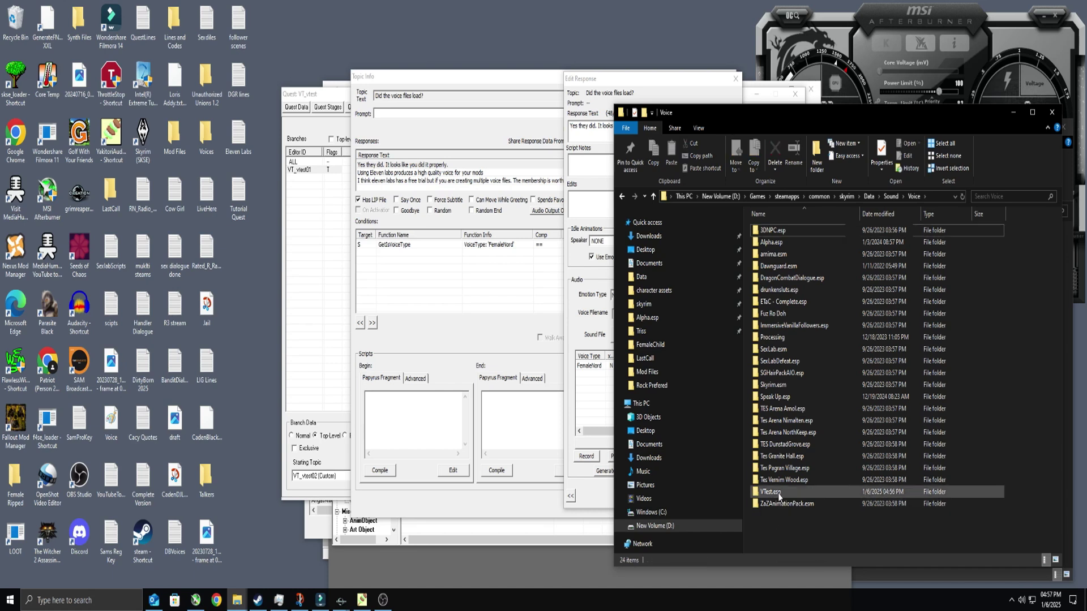
# Open the VTest.esp\FemaleNord voice folder and close the Edit Response dialog
pyautogui.click(779, 494)
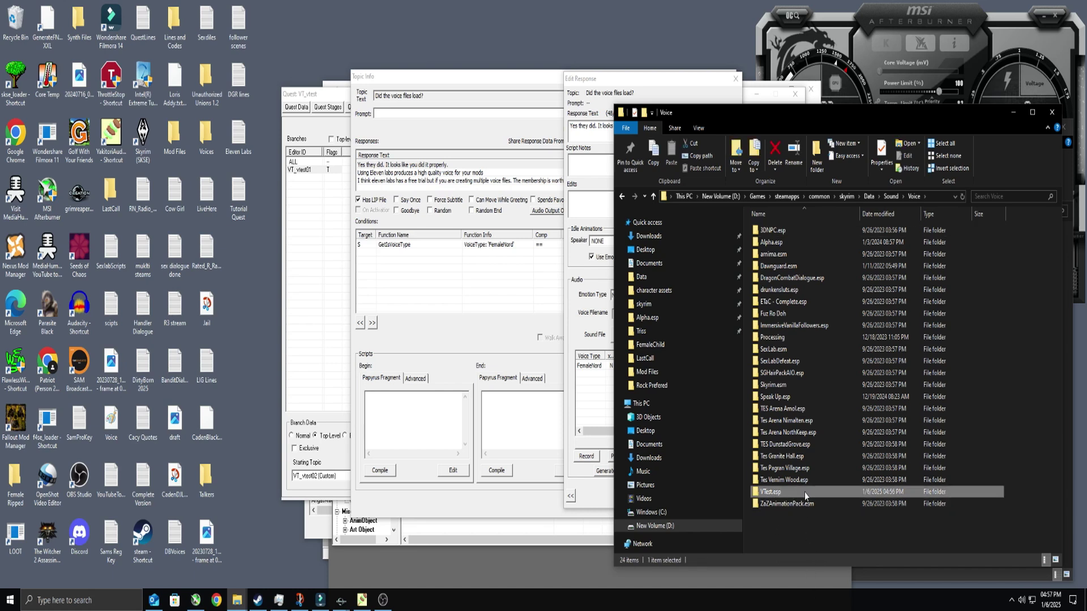
pyautogui.doubleClick(783, 494)
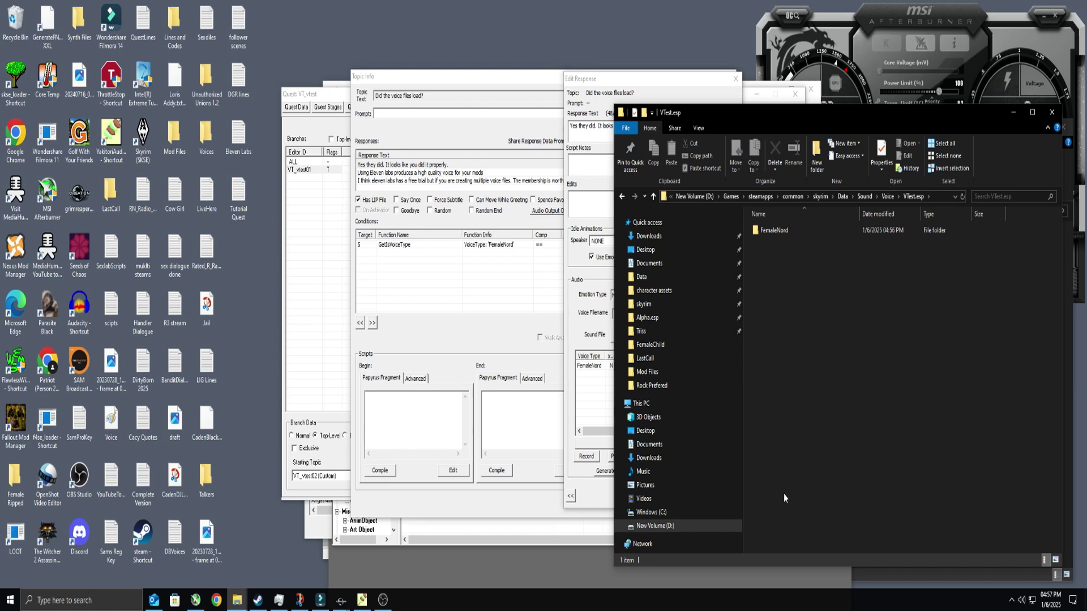
pyautogui.doubleClick(797, 229)
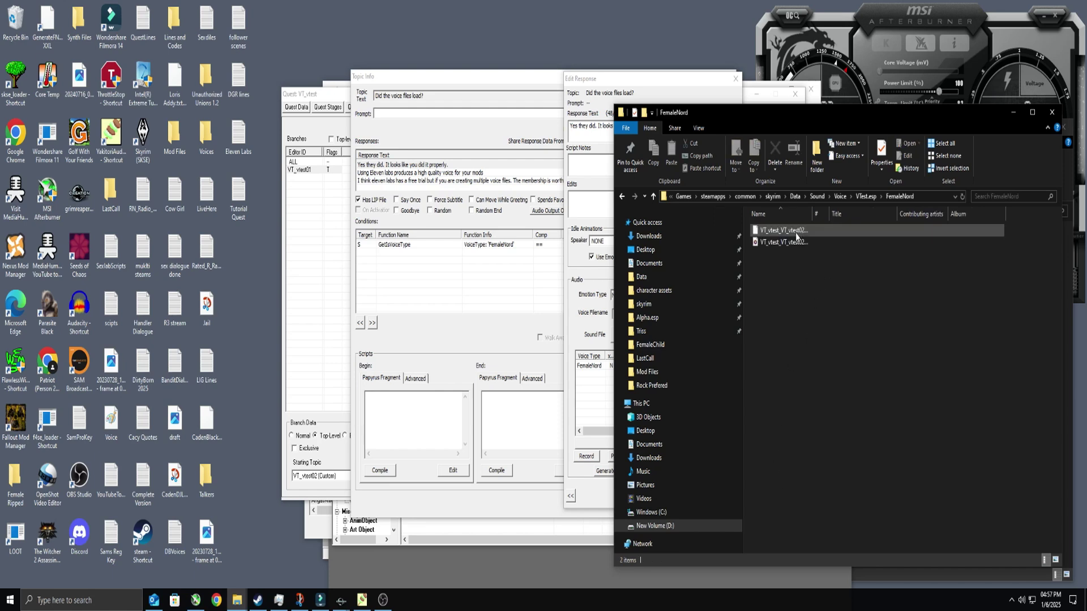
pyautogui.click(788, 100)
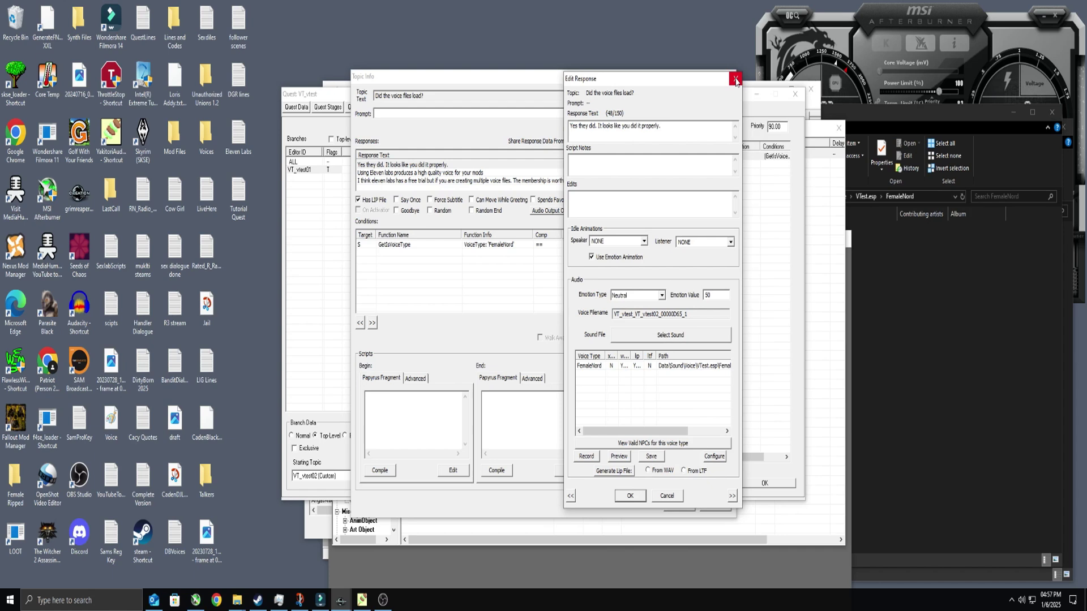
pyautogui.click(735, 80)
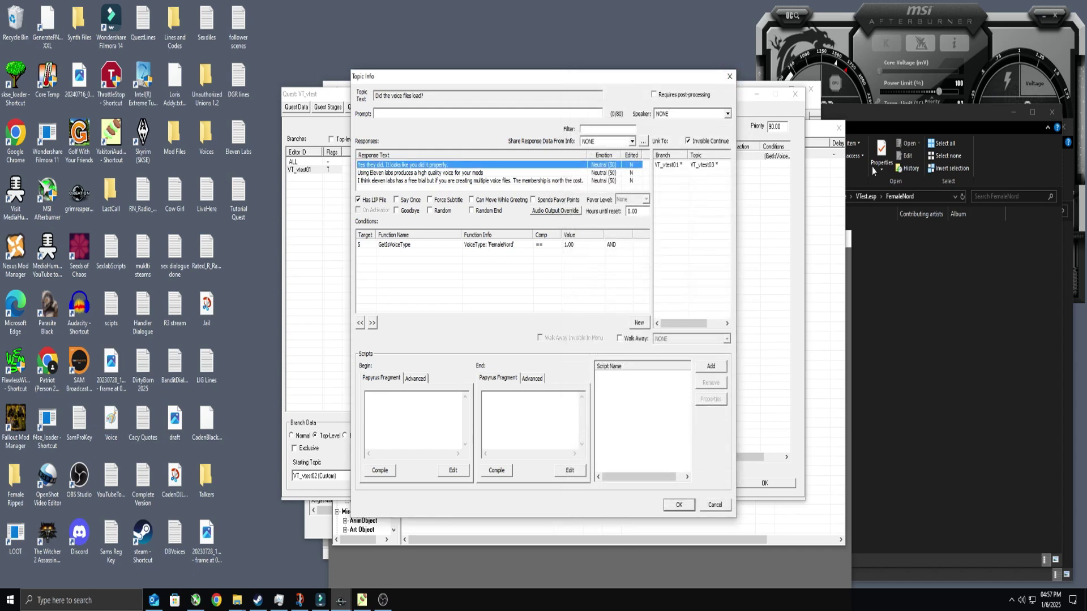
pyautogui.click(924, 113)
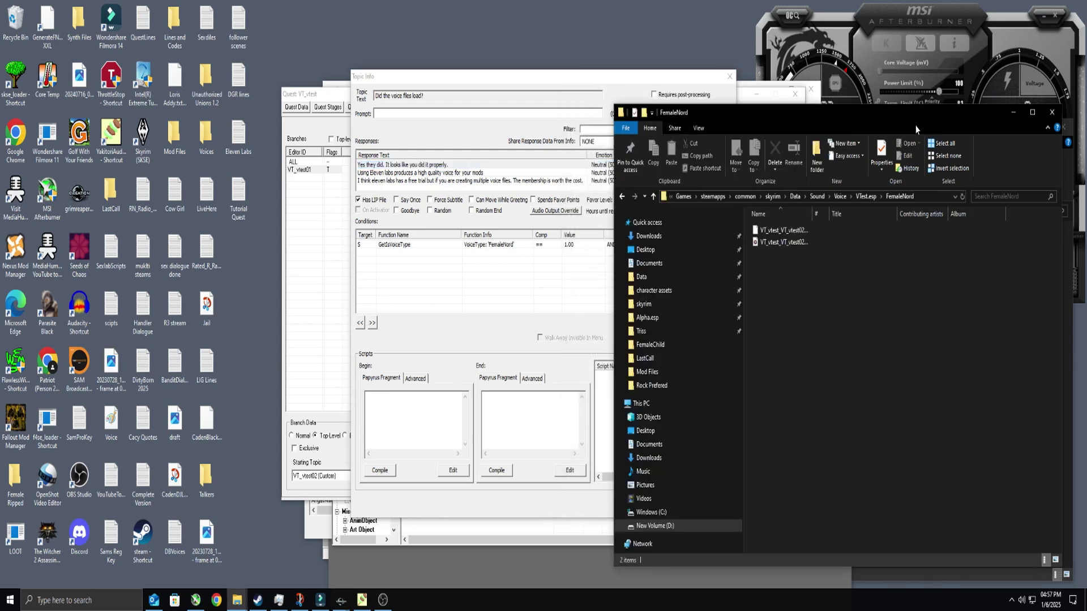
pyautogui.click(498, 84)
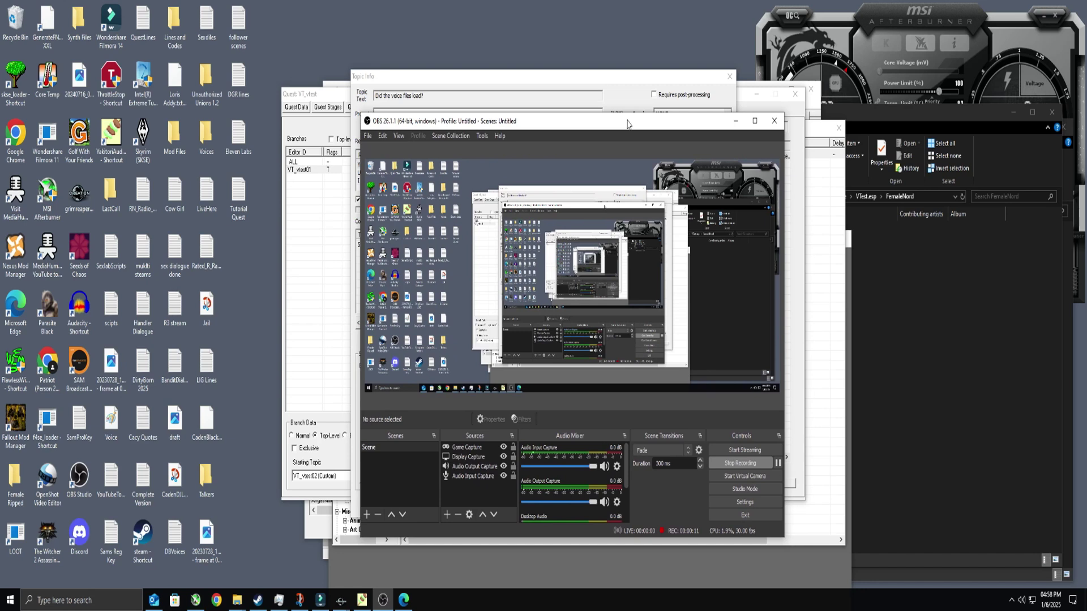
pyautogui.click(638, 77)
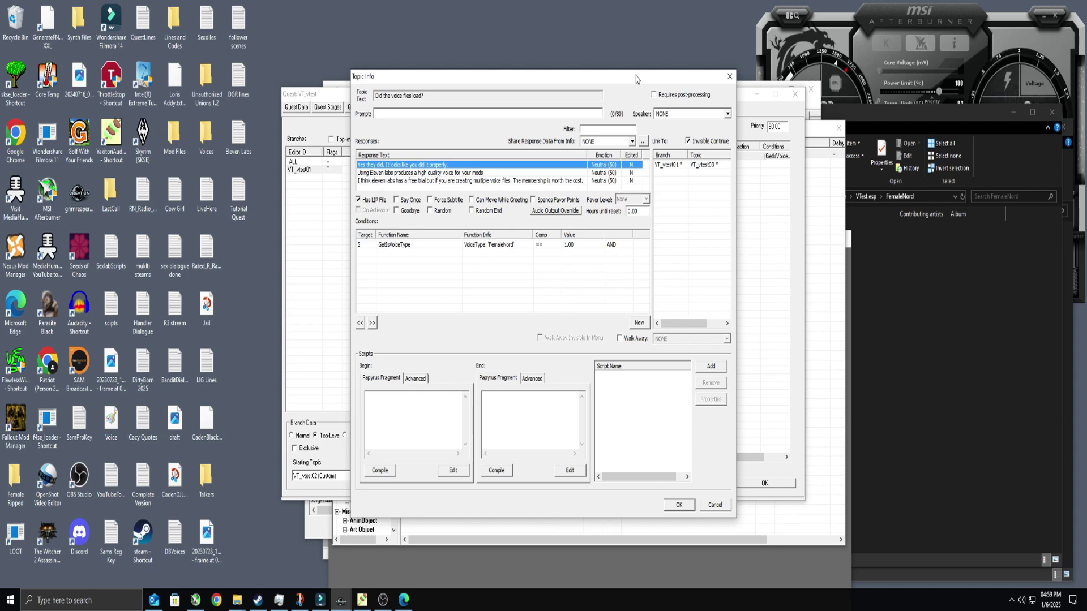
pyautogui.doubleClick(118, 134)
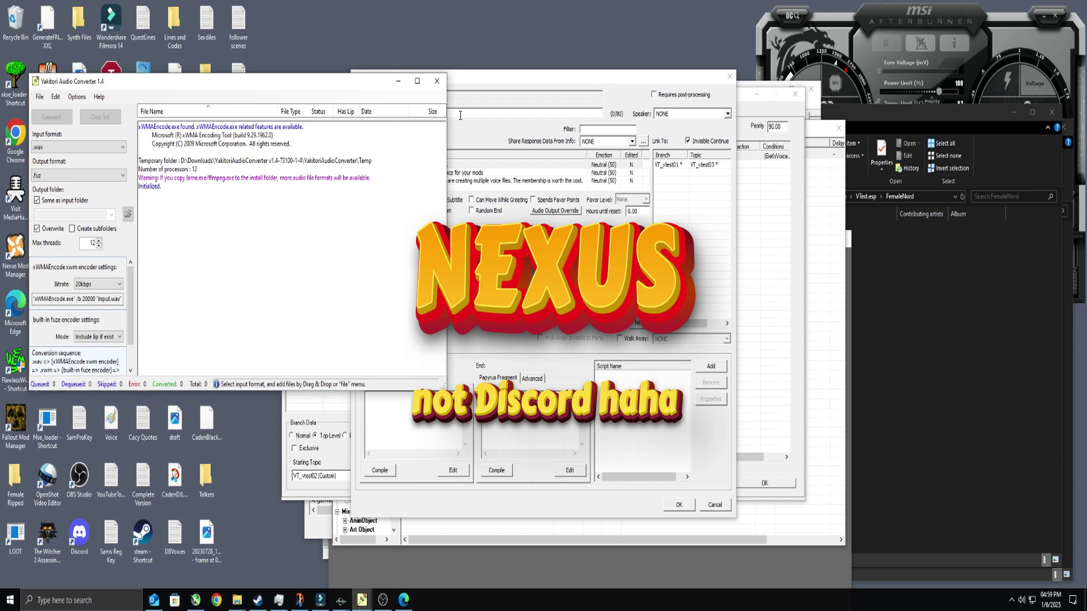
pyautogui.click(437, 81)
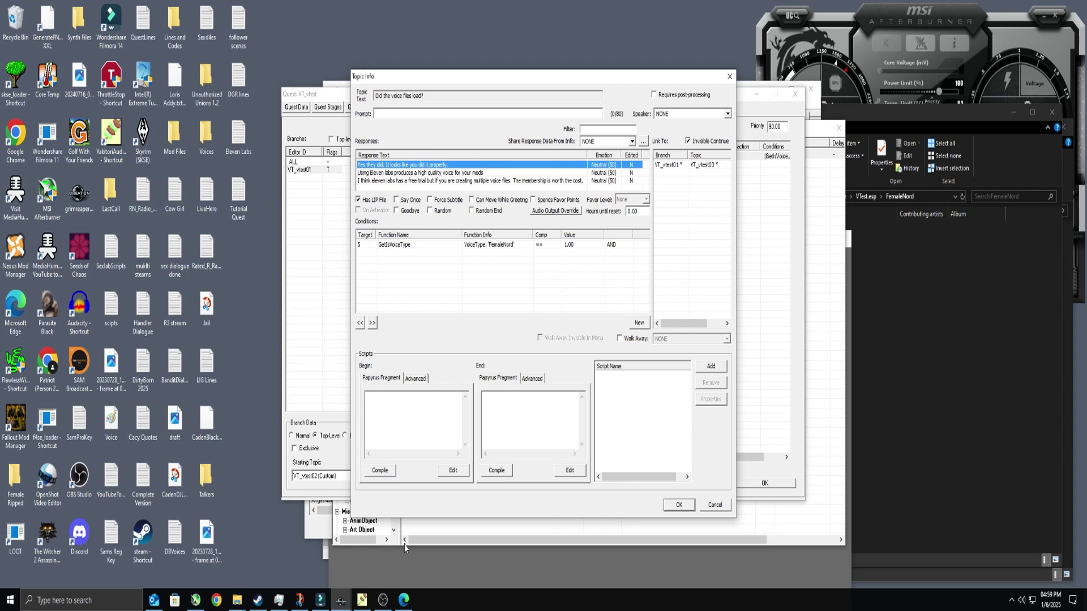
pyautogui.click(405, 601)
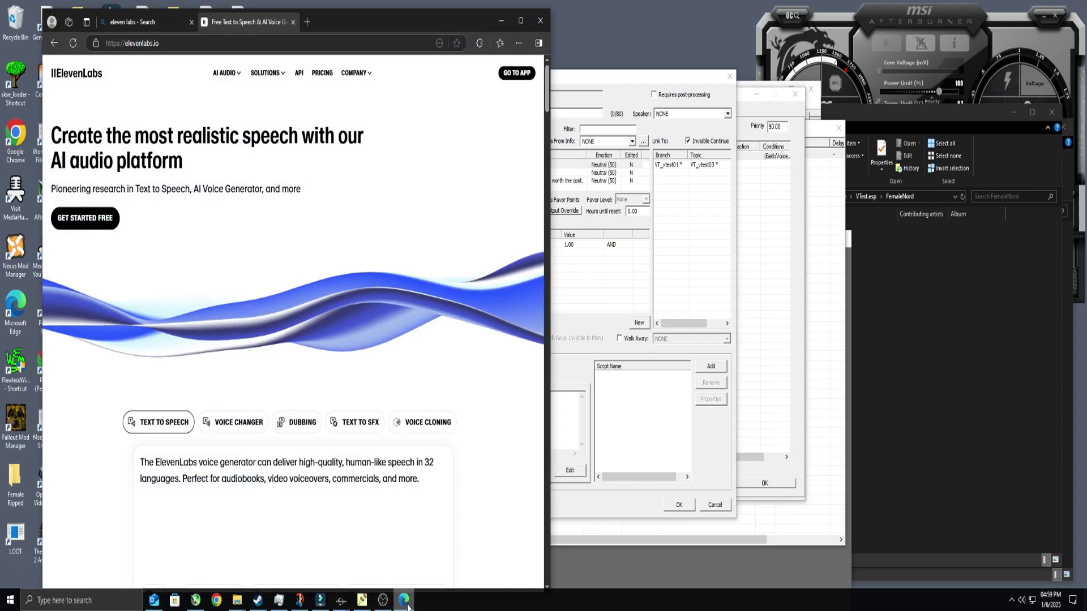
pyautogui.click(77, 226)
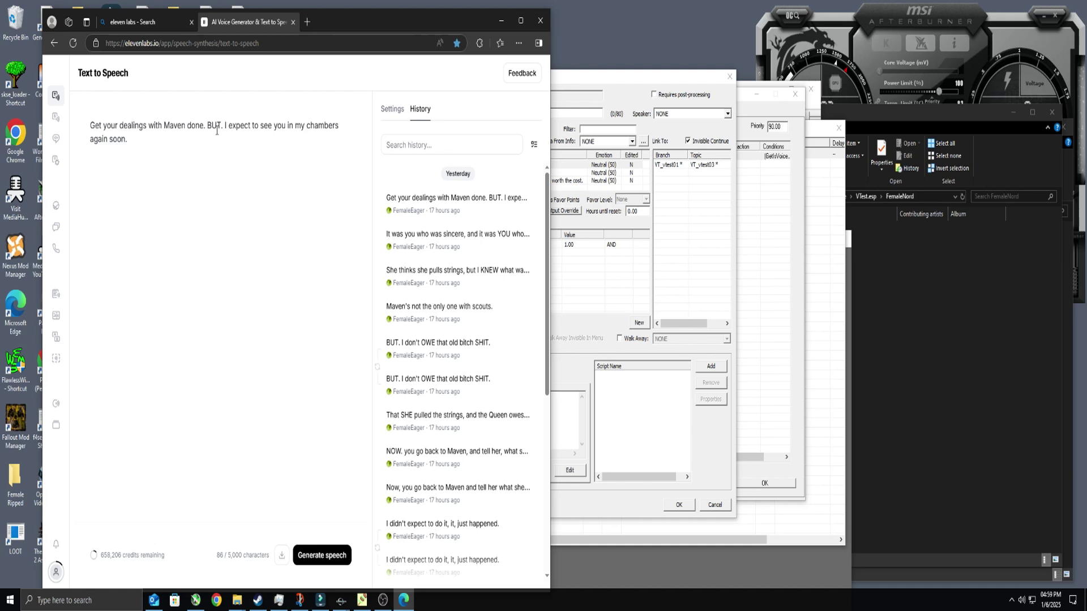
pyautogui.moveTo(63, 99)
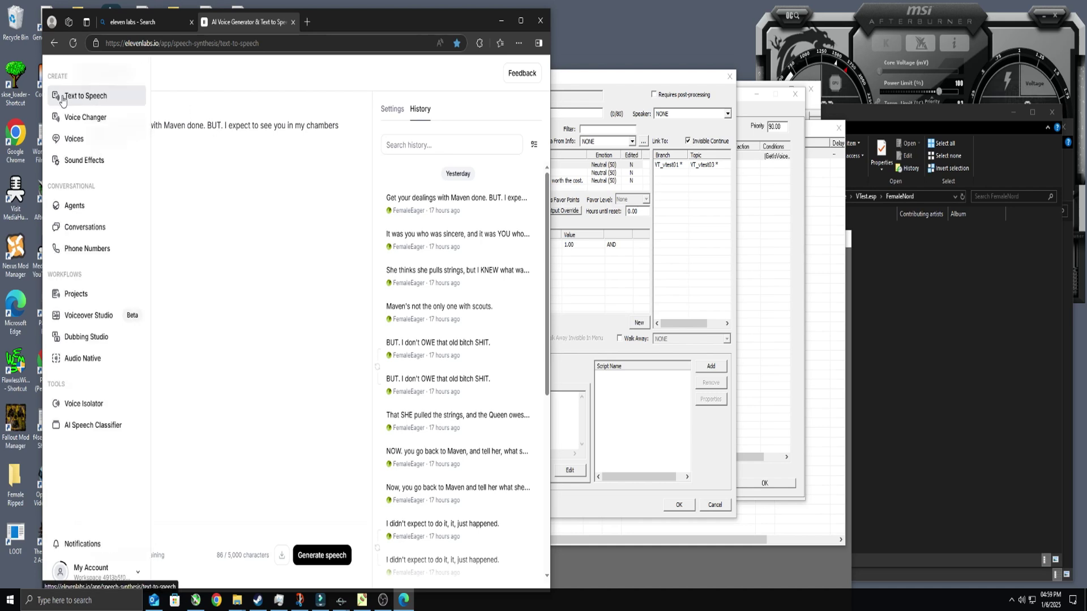
pyautogui.click(71, 144)
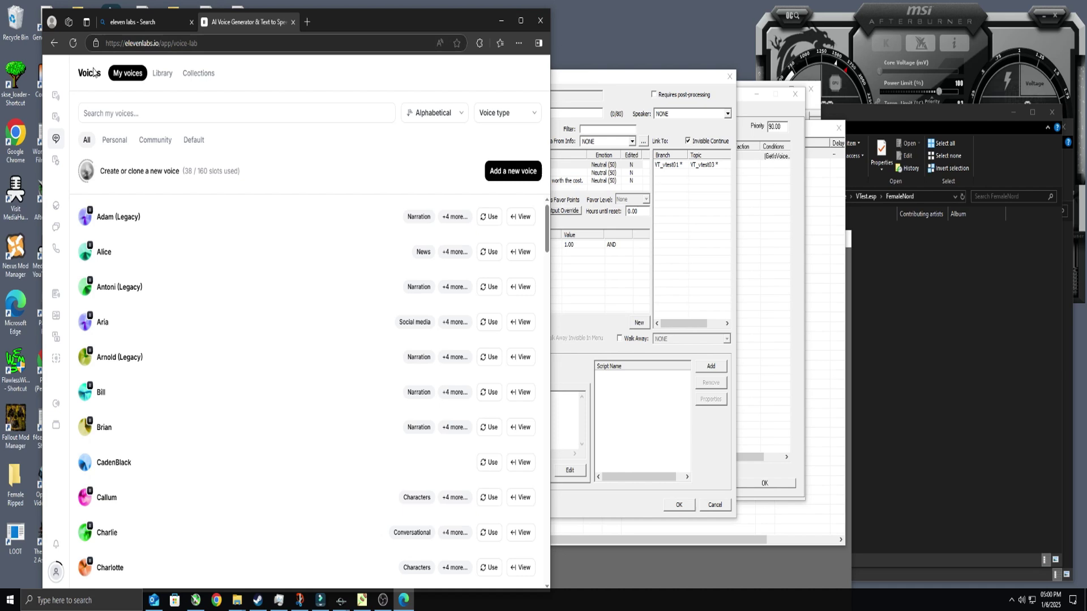
pyautogui.click(55, 45)
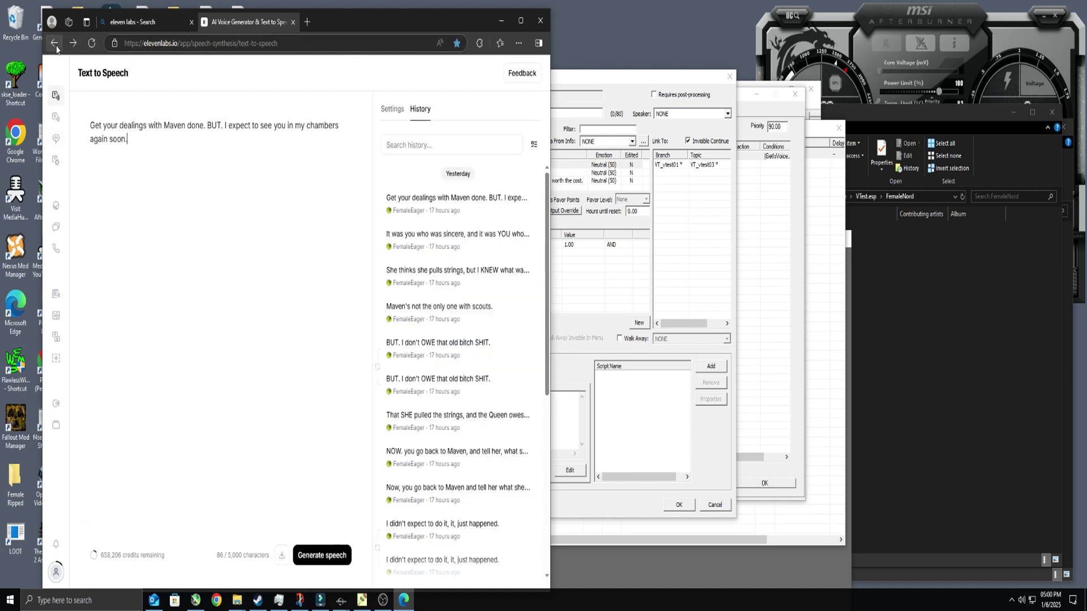
pyautogui.click(332, 236)
# Select the FemaleNord voice in ElevenLabs' settings by searching 'nord'
pyautogui.click(389, 110)
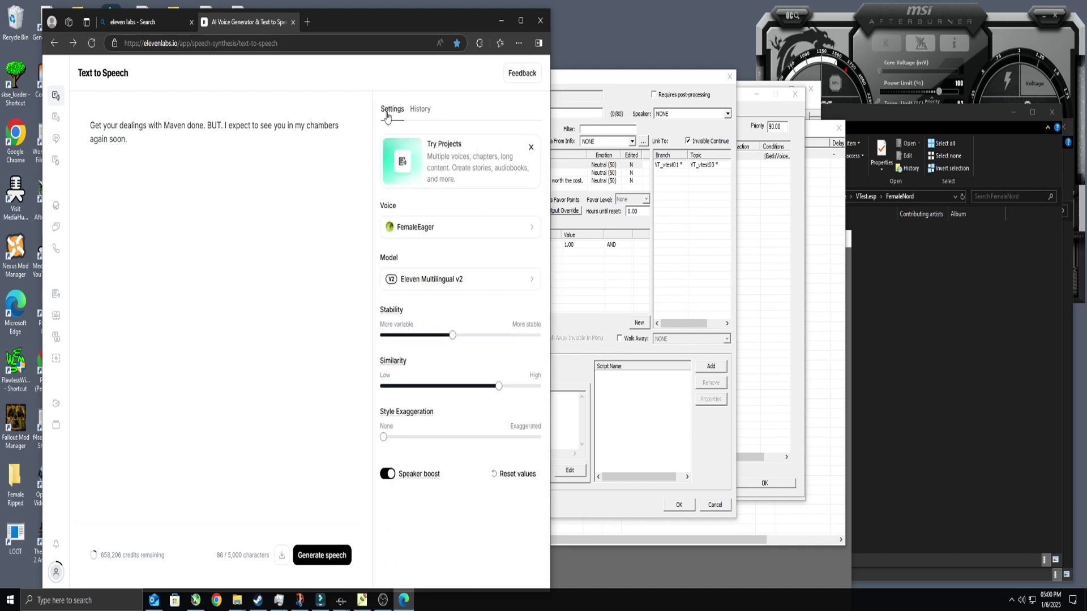
pyautogui.click(485, 229)
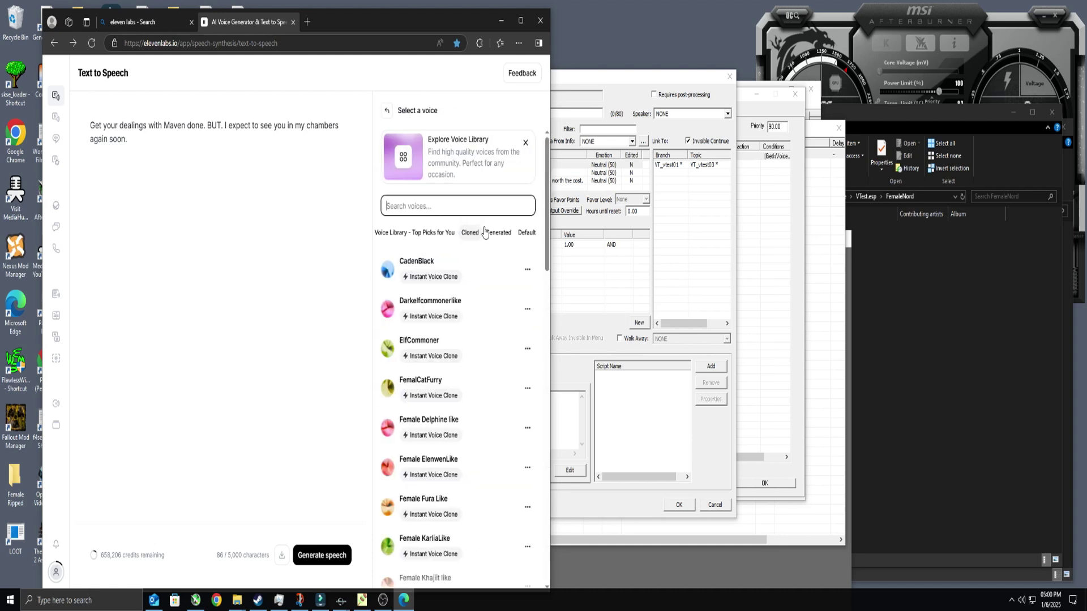
pyautogui.write('nord')
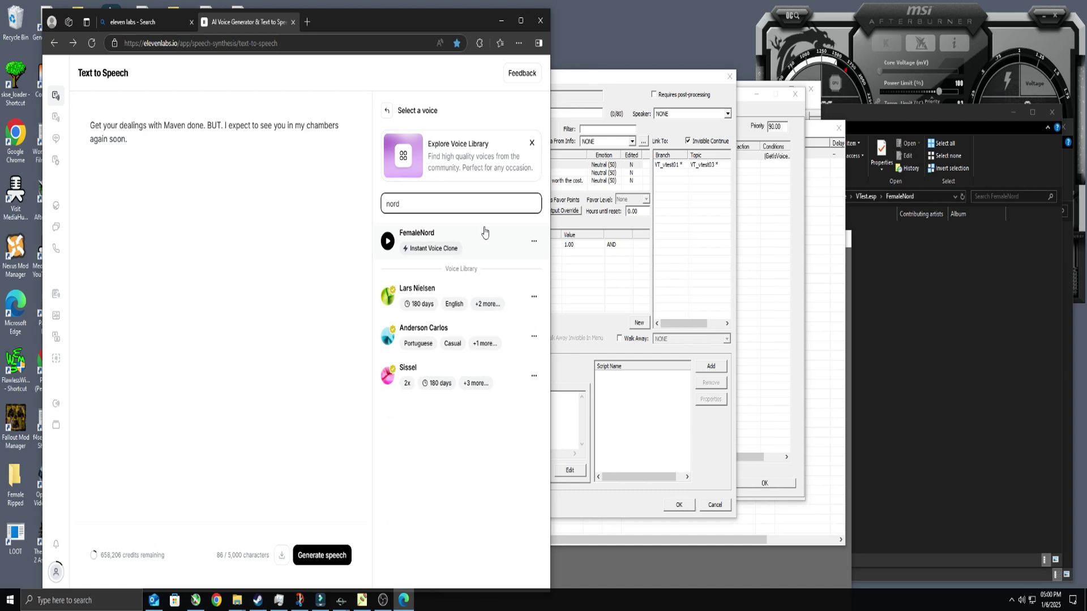
pyautogui.click(490, 249)
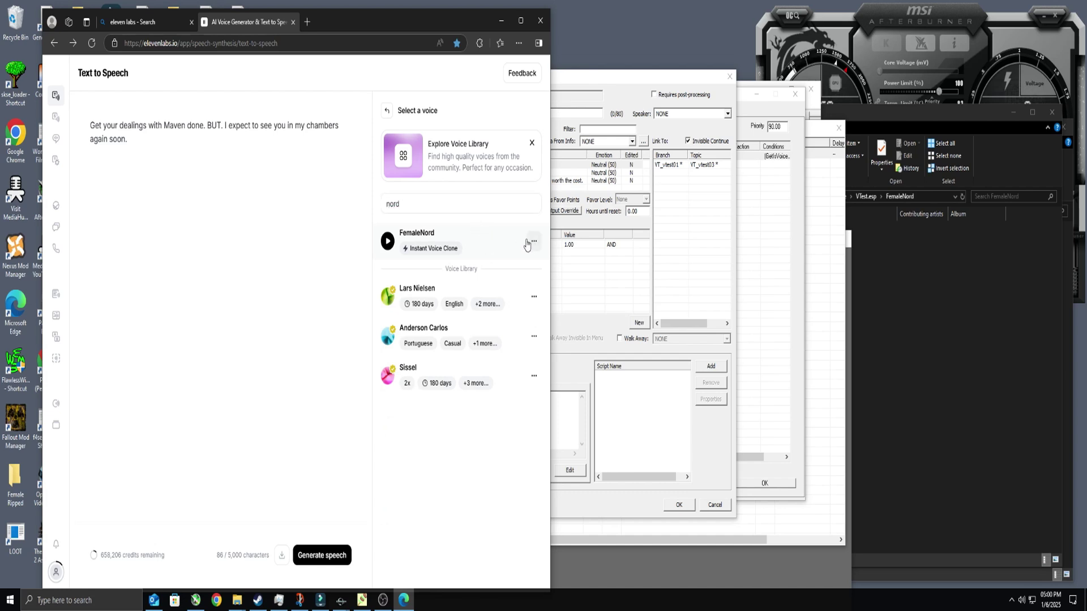
pyautogui.click(484, 238)
pyautogui.click(419, 108)
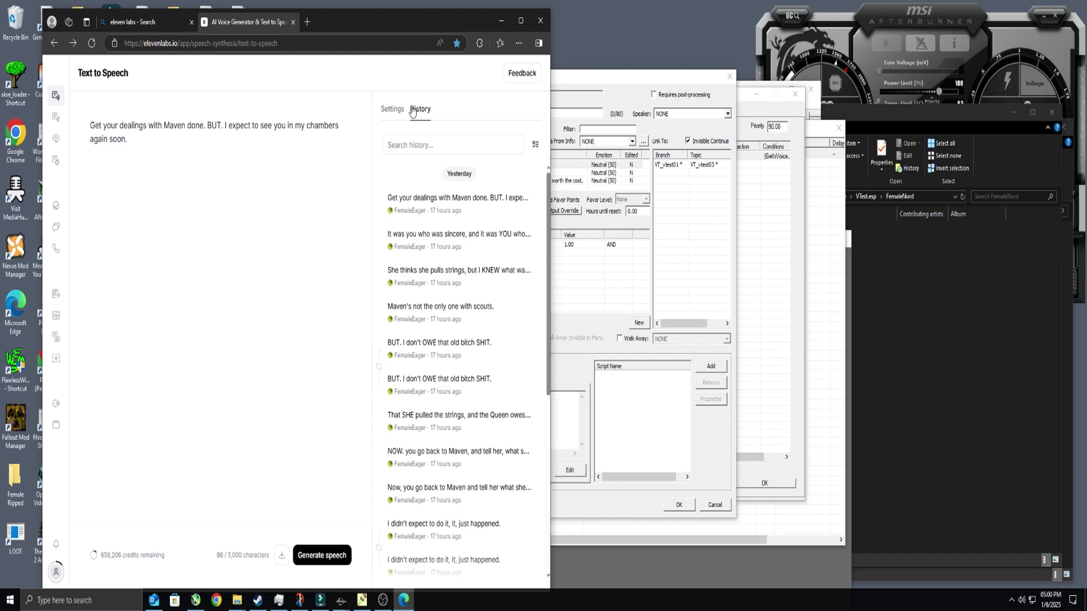
pyautogui.click(391, 110)
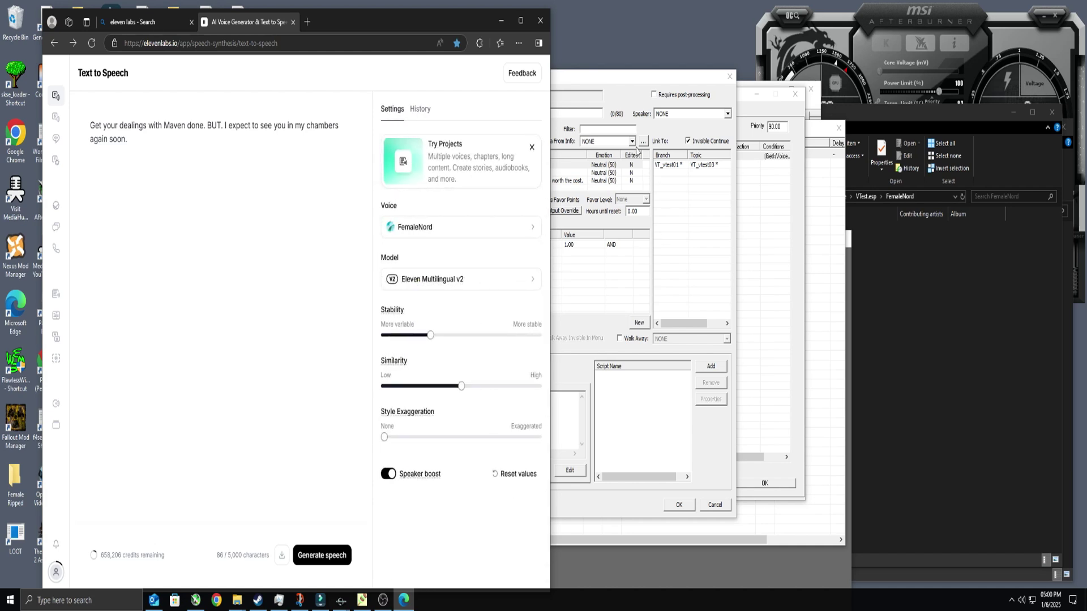
# Paste the first response 'Yes they did. It looks like you did it properly.' and generate speech
pyautogui.click(593, 78)
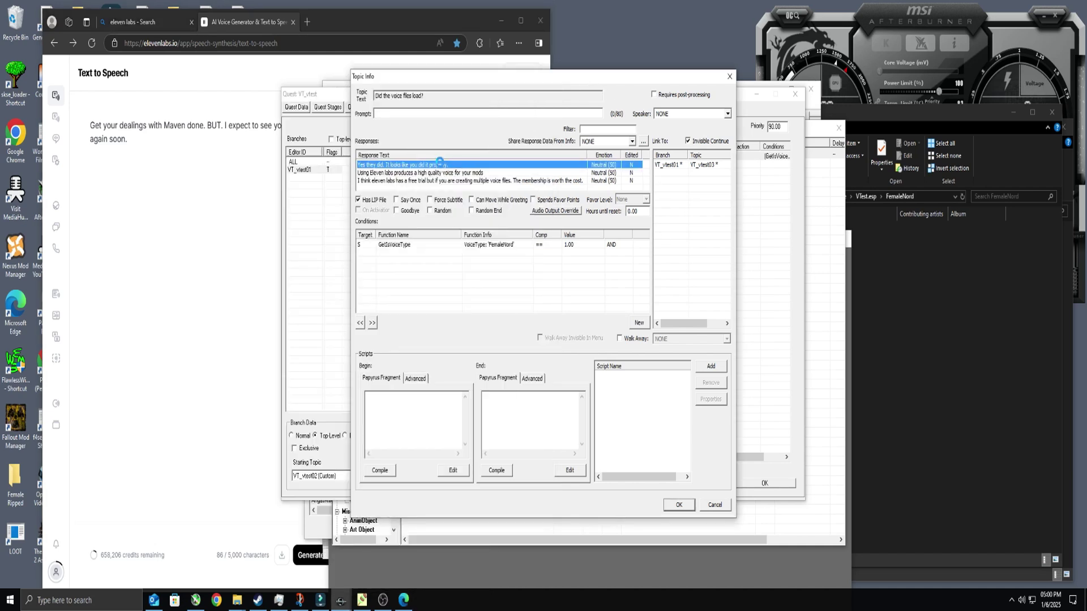
pyautogui.doubleClick(447, 164)
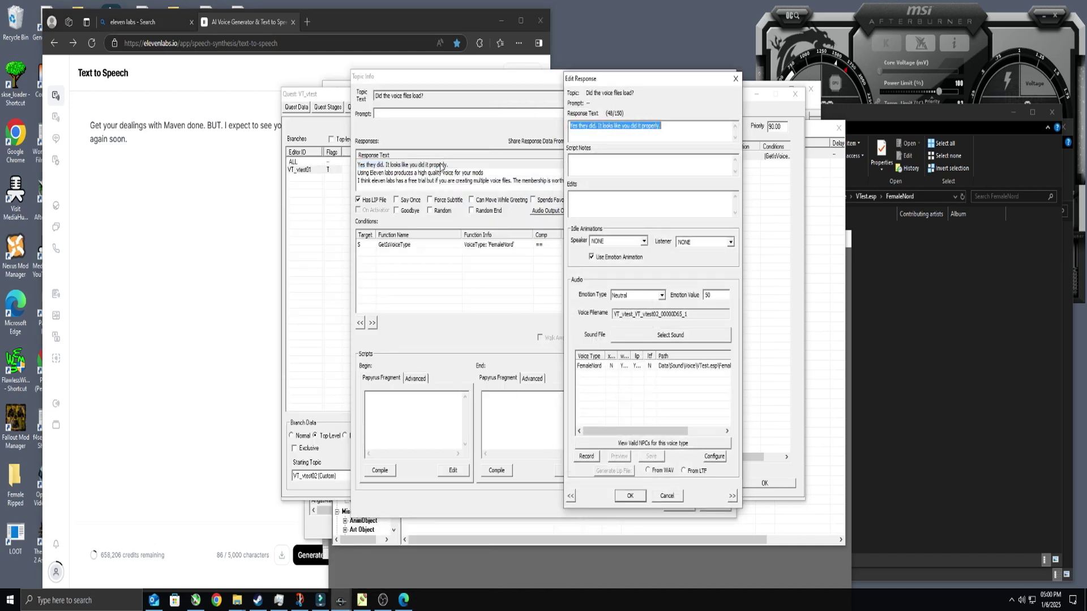
pyautogui.rightClick(611, 129)
pyautogui.click(637, 165)
pyautogui.moveTo(180, 165); pyautogui.dragTo(87, 131)
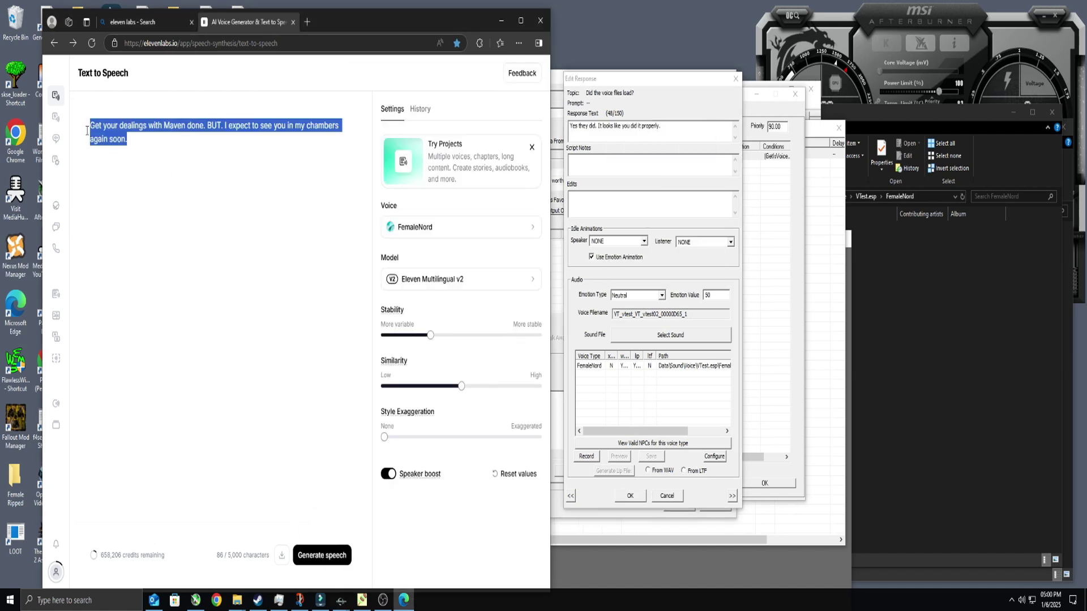
pyautogui.hotkey('ctrl', 'v')
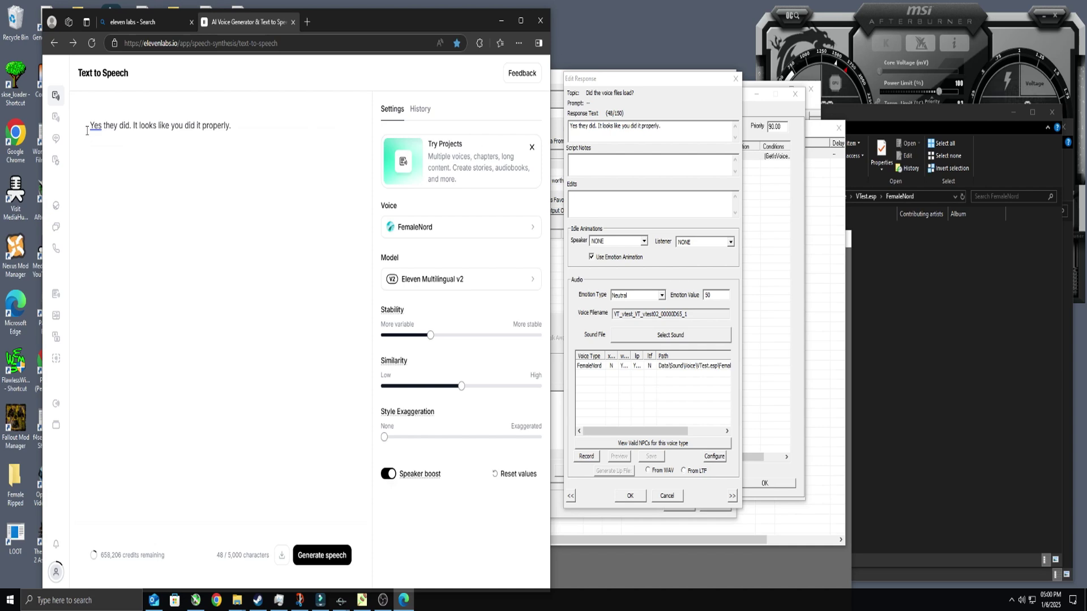
pyautogui.click(328, 557)
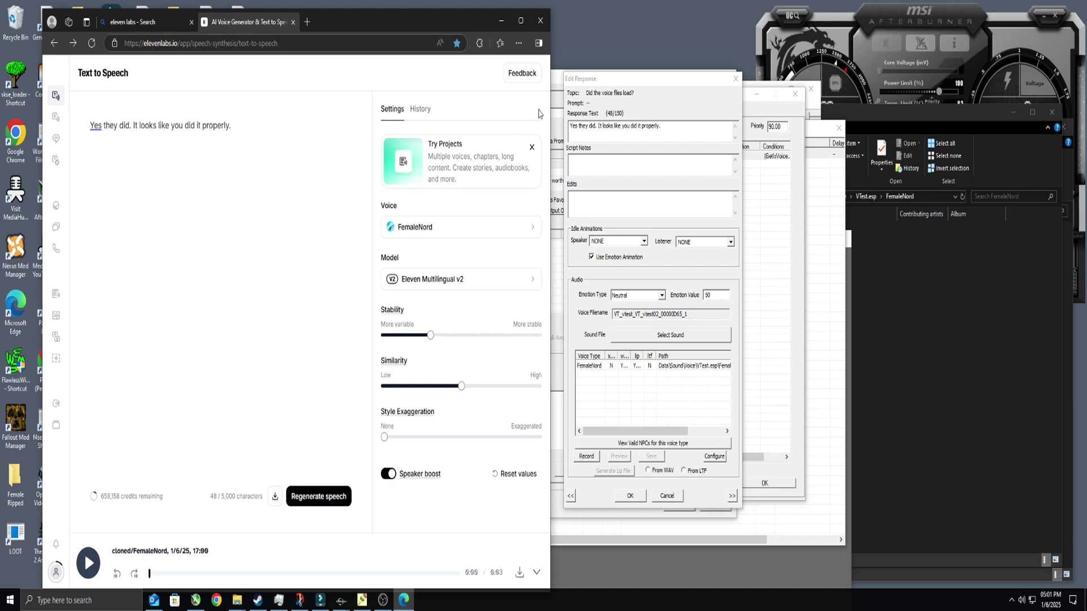
pyautogui.click(499, 21)
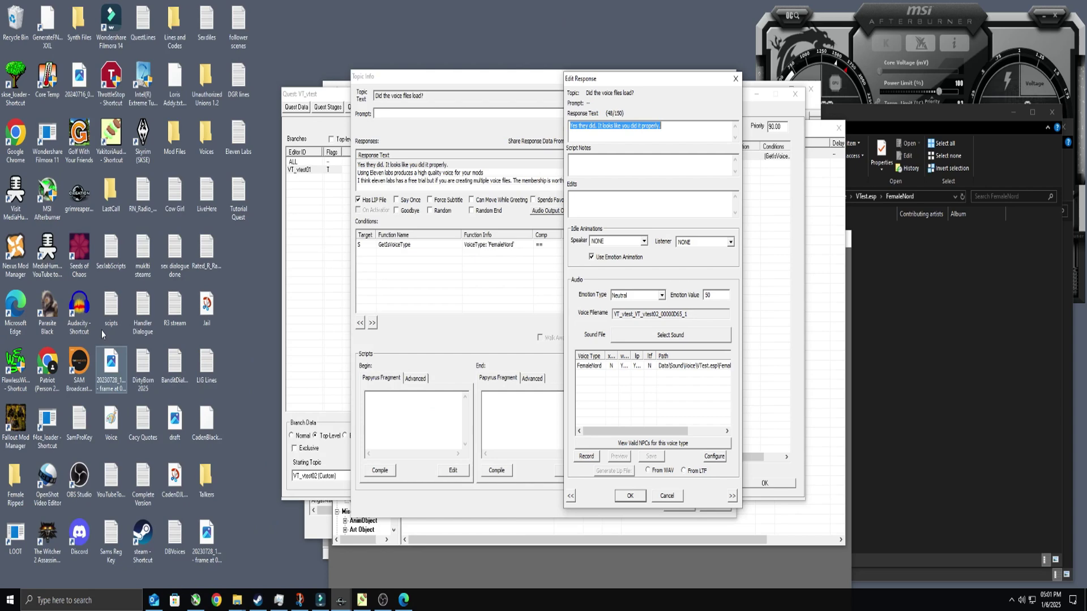
# Launch Audacity from its desktop shortcut
pyautogui.click(81, 309)
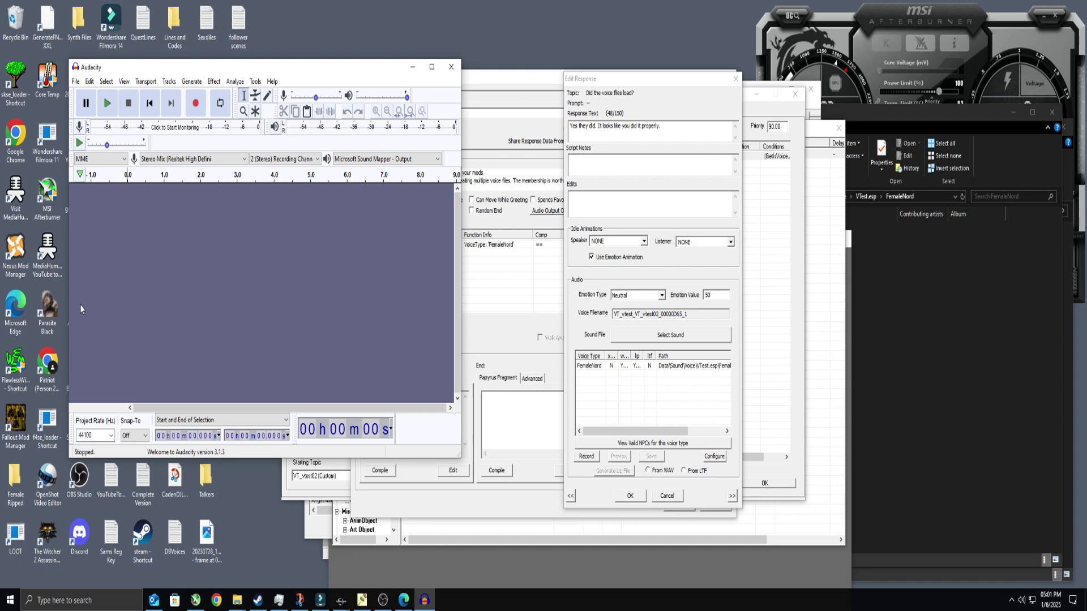
# Download the newest FemaleNord line from ElevenLabs' History as a WAV file
pyautogui.click(413, 67)
pyautogui.click(403, 600)
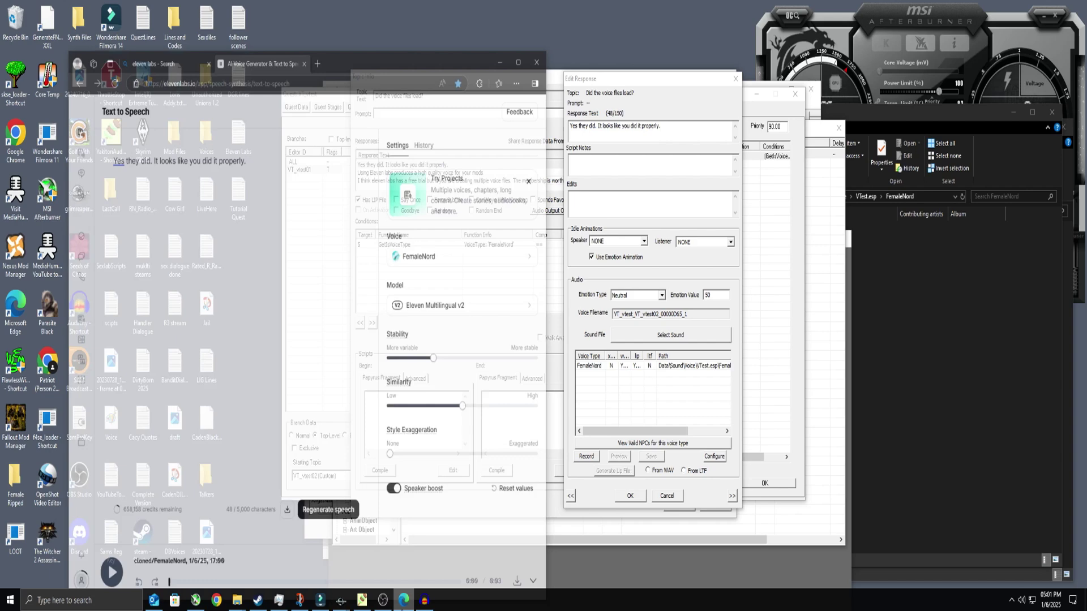
pyautogui.click(422, 110)
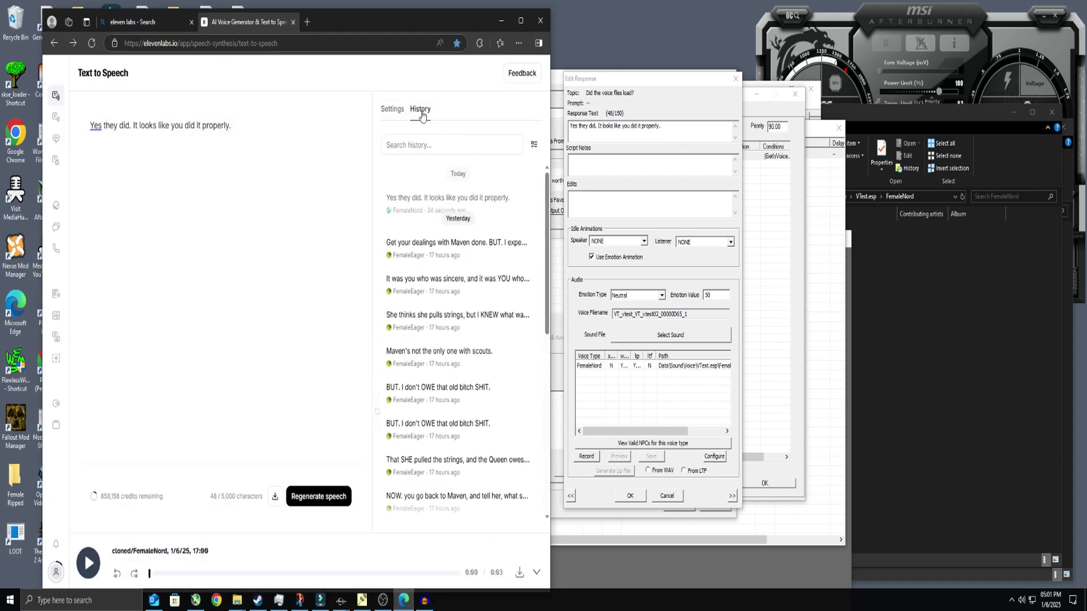
pyautogui.moveTo(493, 192)
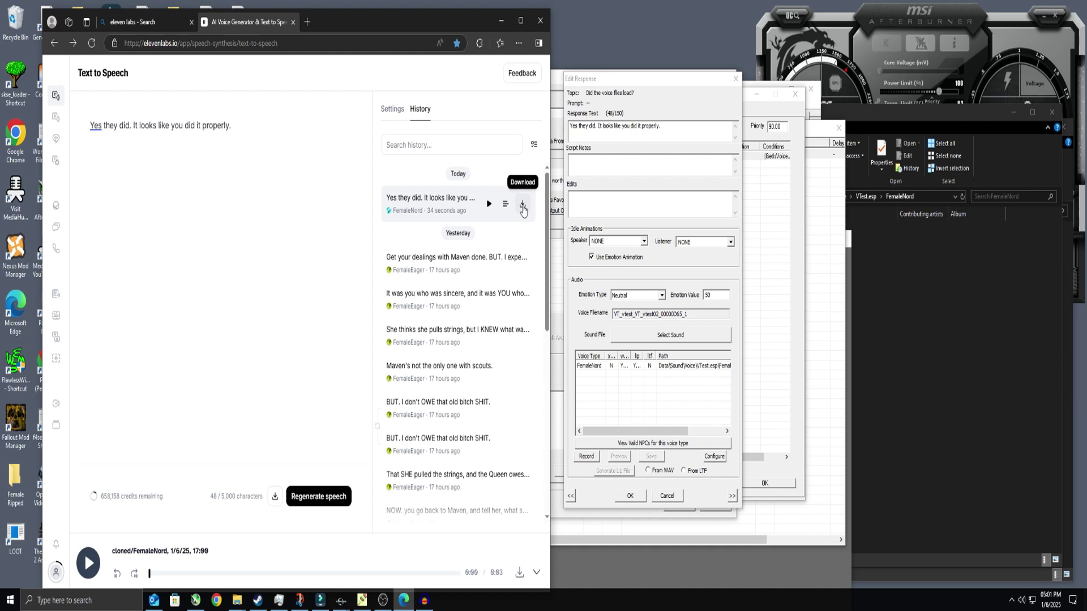
pyautogui.click(523, 207)
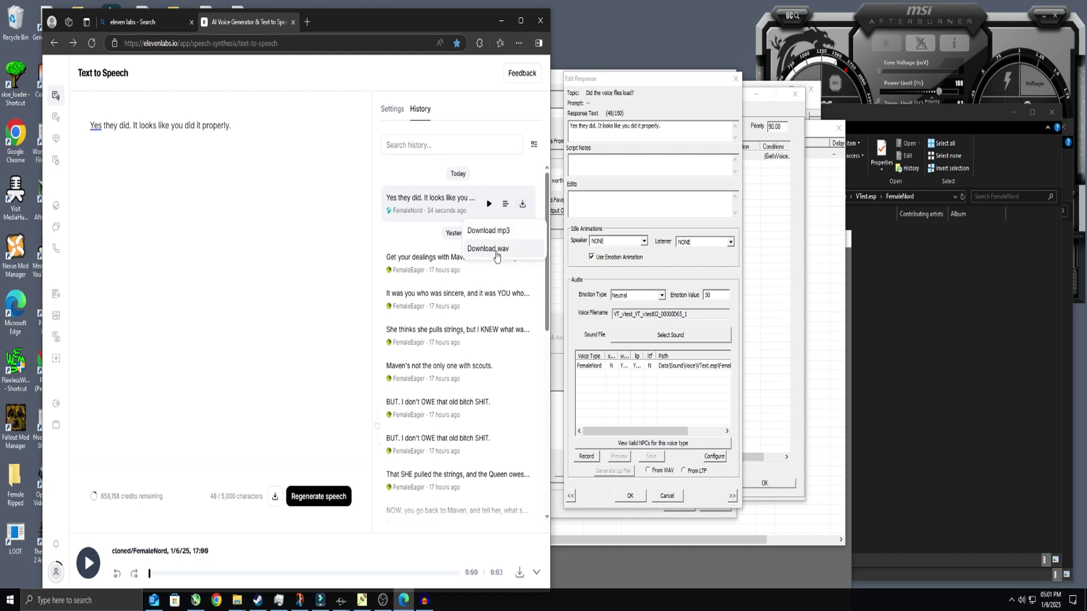
pyautogui.click(496, 250)
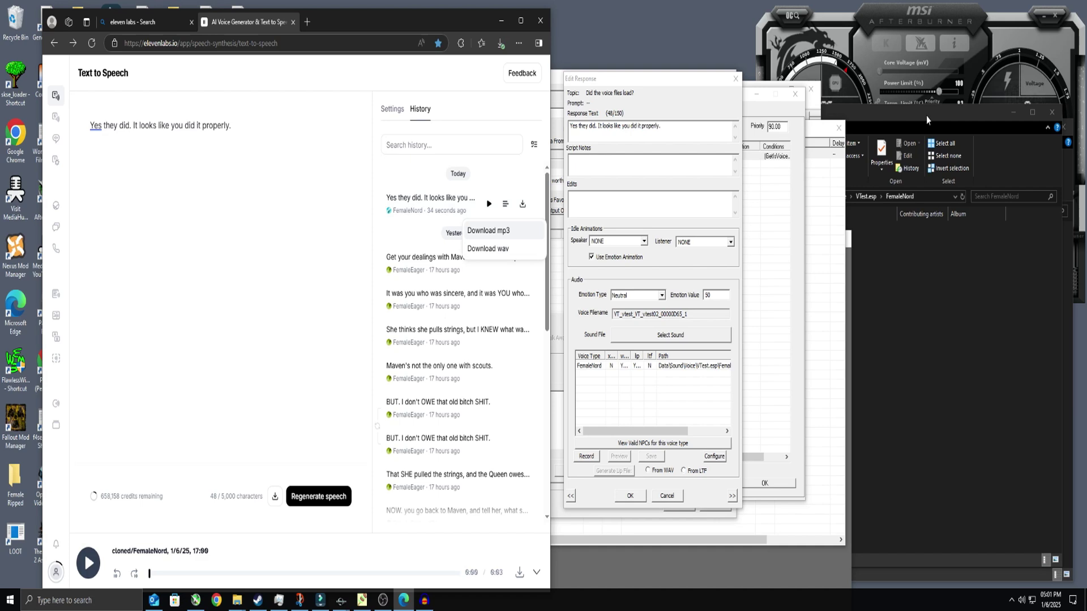
# Find the downloaded ElevenLabs WAV in Mod Files and check its properties
pyautogui.click(1013, 116)
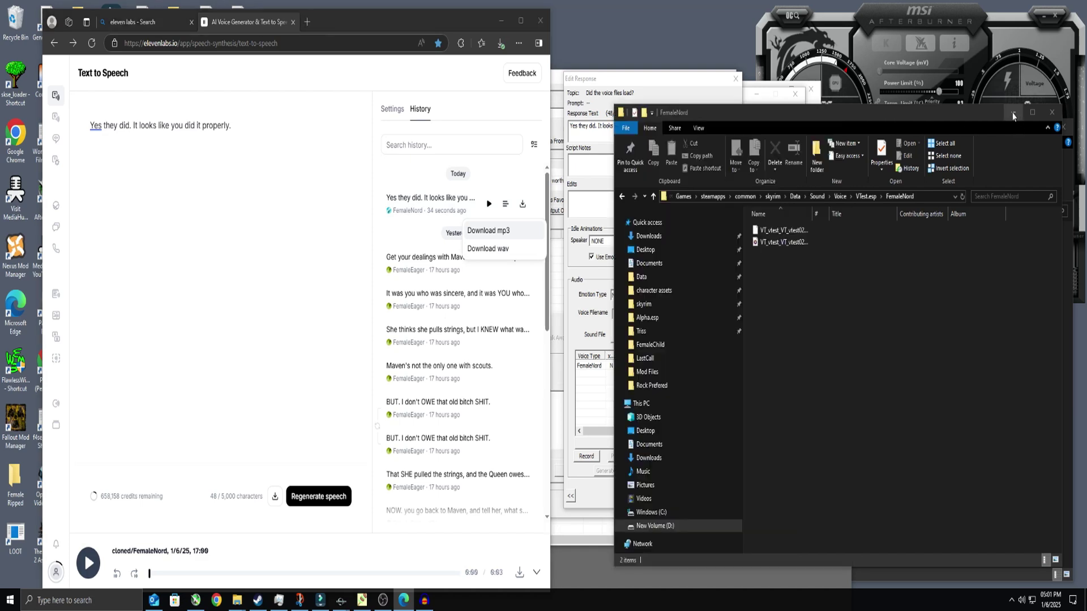
pyautogui.click(944, 131)
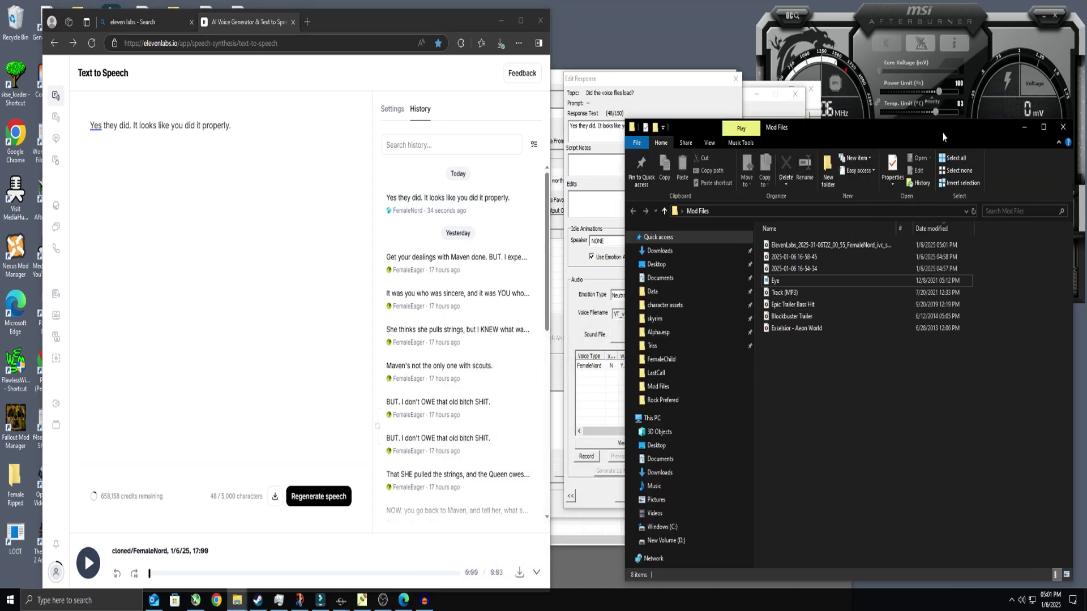
pyautogui.click(855, 249)
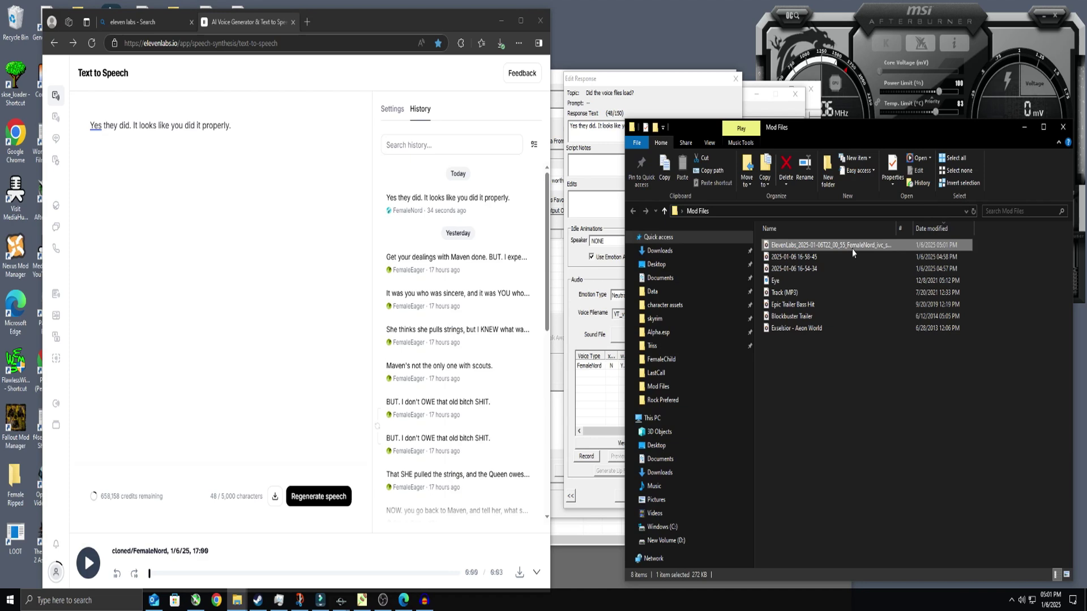
pyautogui.rightClick(851, 249)
pyautogui.click(885, 503)
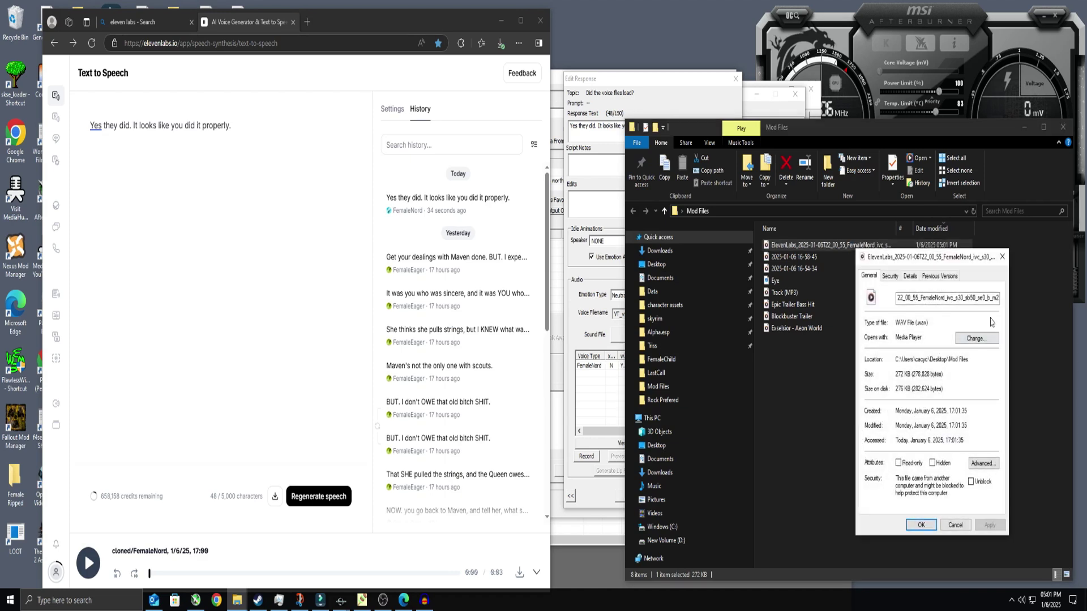
pyautogui.click(1002, 257)
# Copy the response's voice filename and rename the WAV to VT_vtest_VT_vtest02_00000D65_1
pyautogui.click(654, 91)
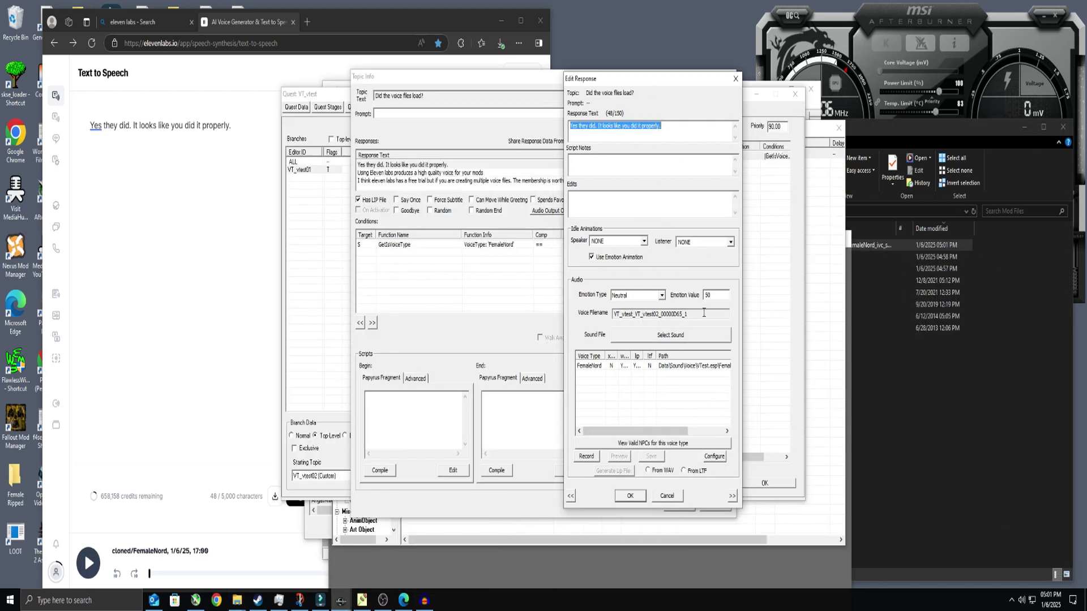
pyautogui.moveTo(702, 314); pyautogui.dragTo(613, 315)
pyautogui.rightClick(649, 314)
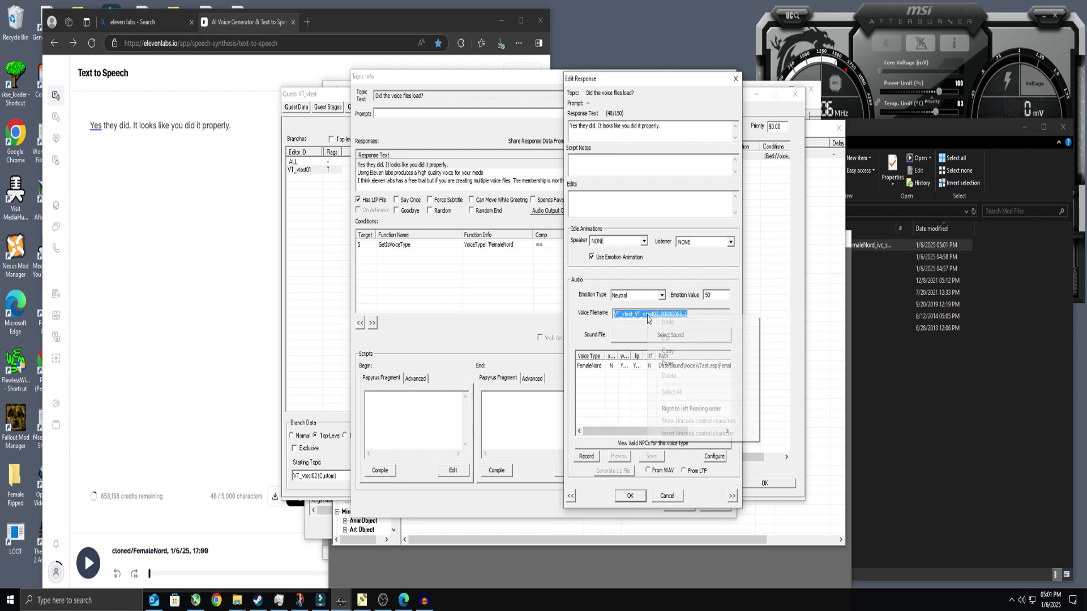
pyautogui.click(666, 351)
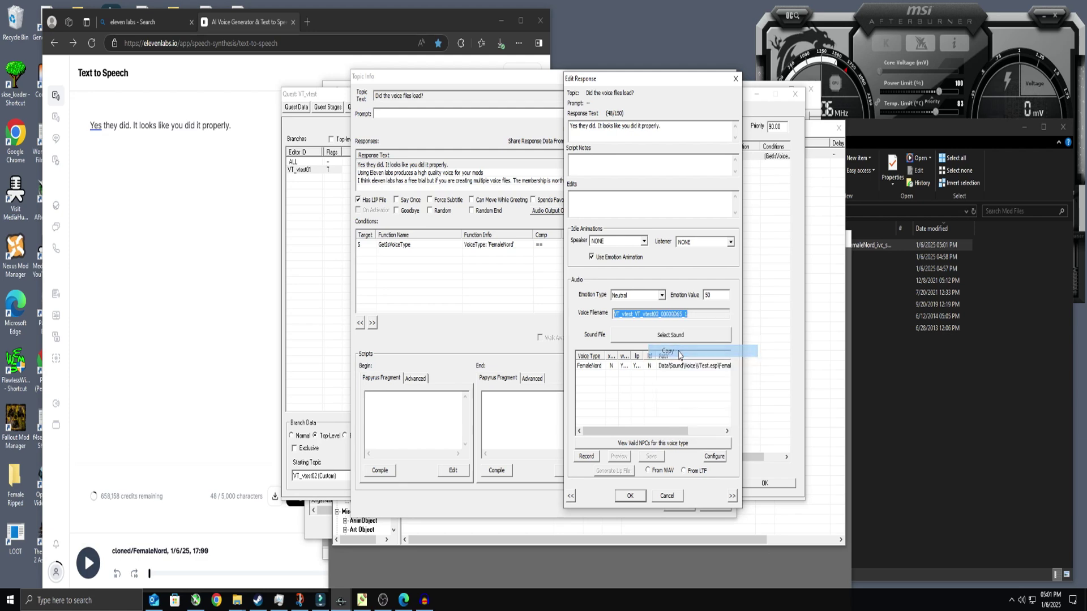
pyautogui.click(871, 246)
pyautogui.click(872, 246)
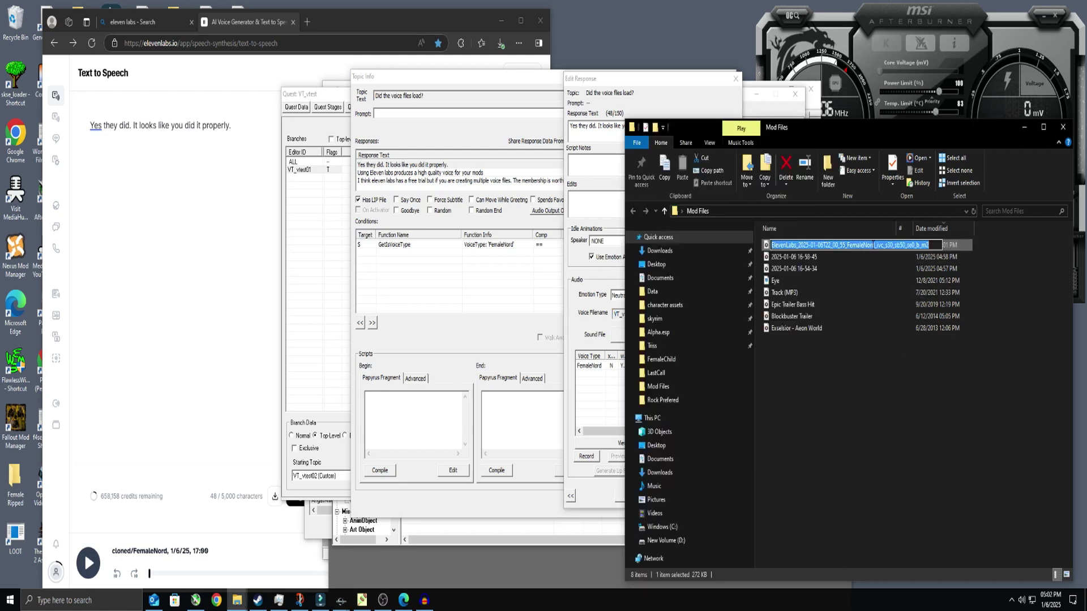
pyautogui.hotkey('ctrl', 'v')
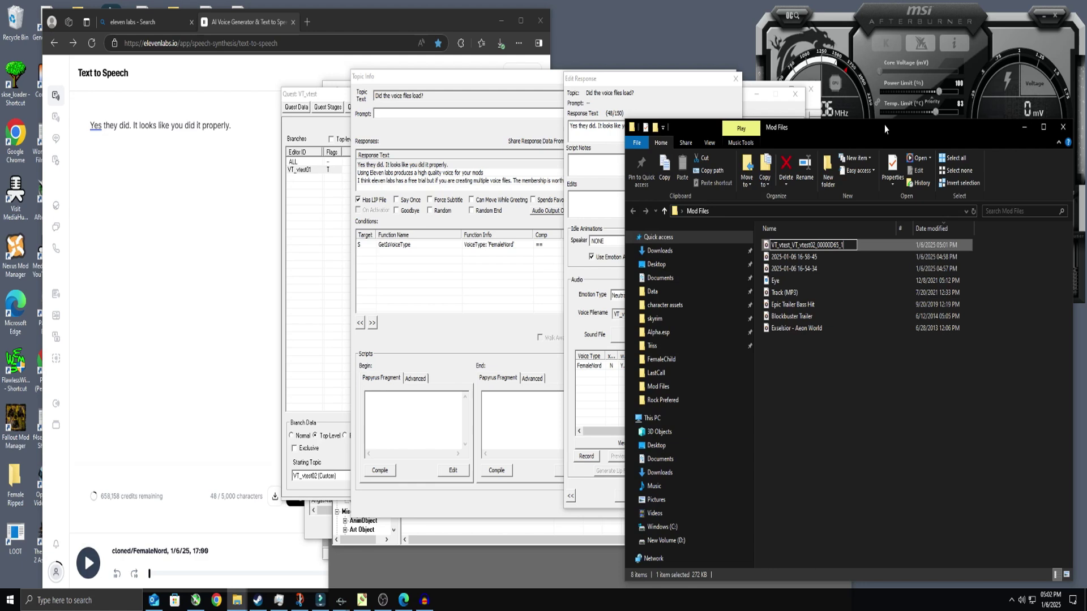
pyautogui.press('Return')
pyautogui.click(361, 18)
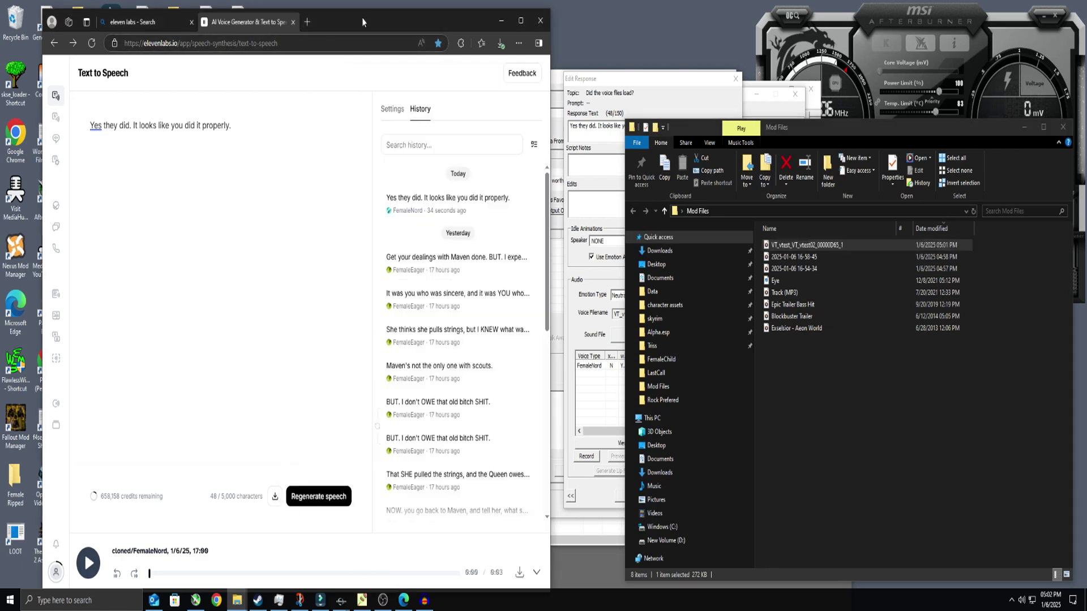
# Confirm the first response with OK, then copy the second response's text about Eleven labs
pyautogui.click(668, 93)
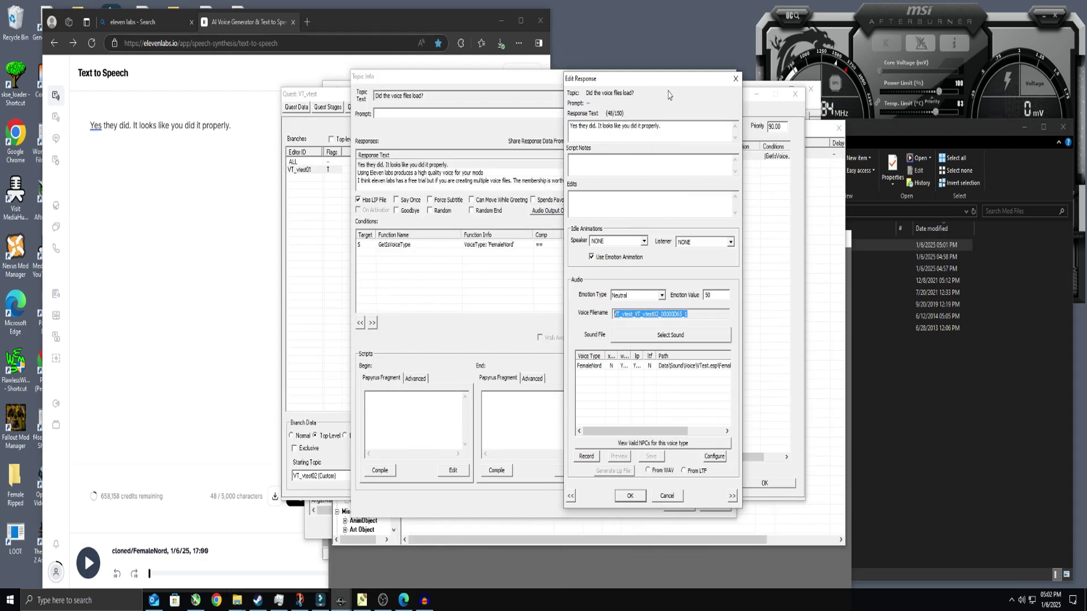
pyautogui.click(630, 496)
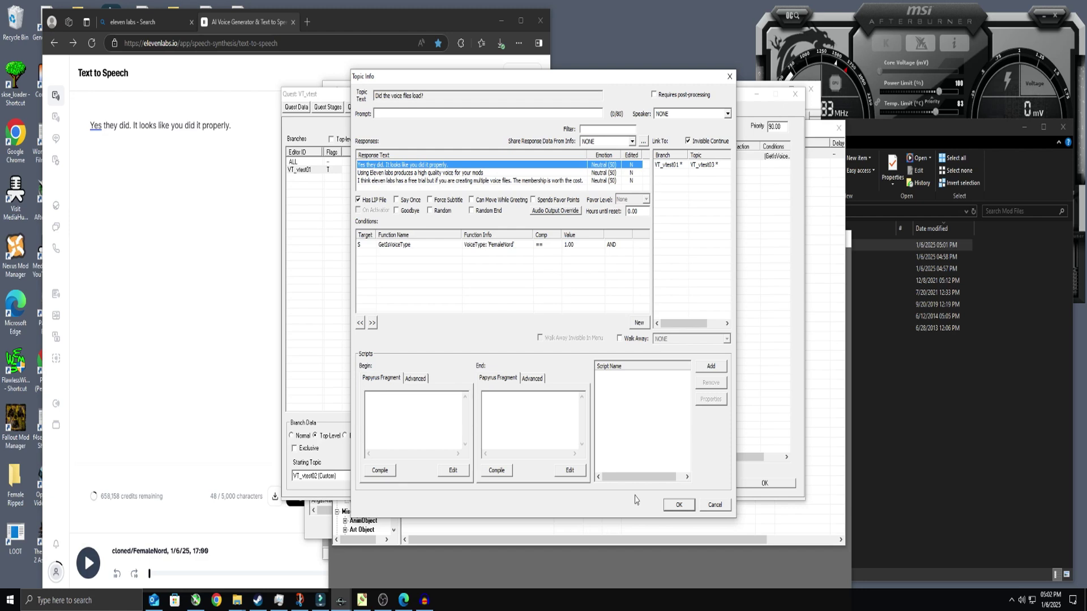
pyautogui.doubleClick(451, 173)
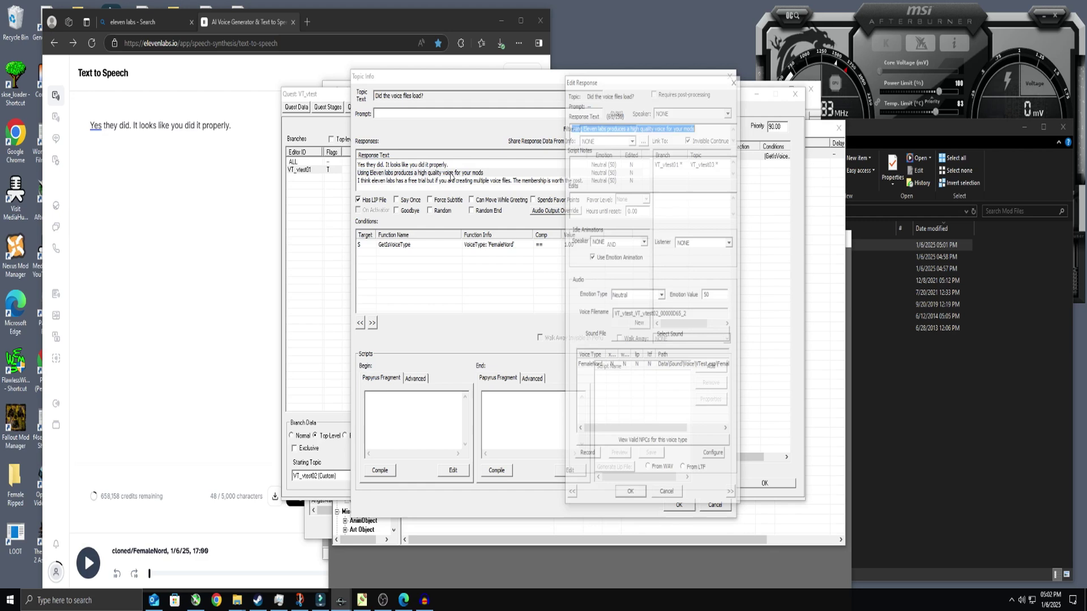
pyautogui.rightClick(646, 128)
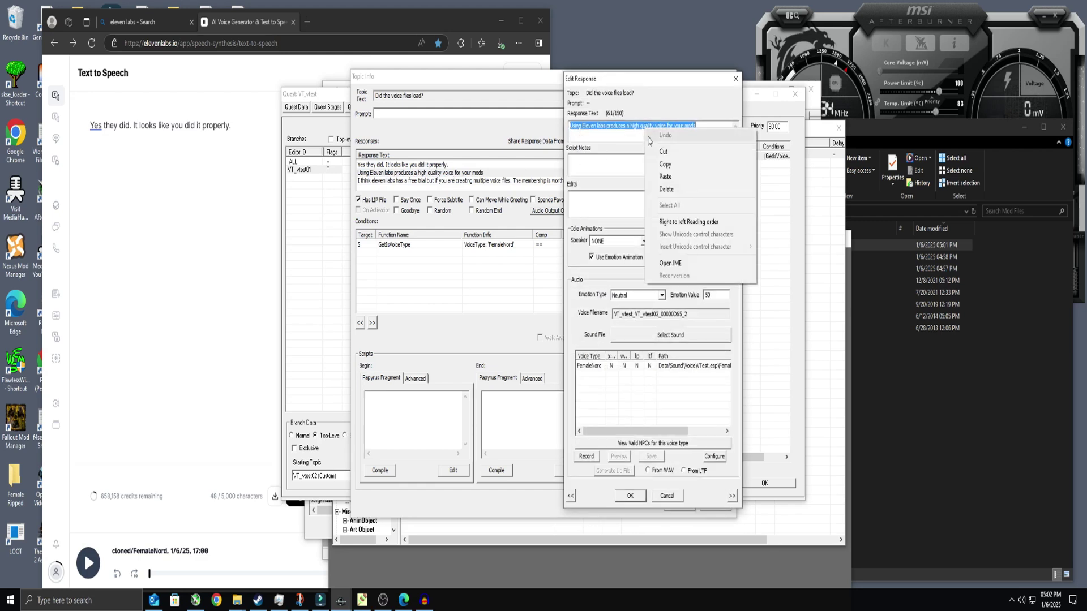
pyautogui.click(657, 163)
pyautogui.moveTo(251, 126); pyautogui.dragTo(84, 137)
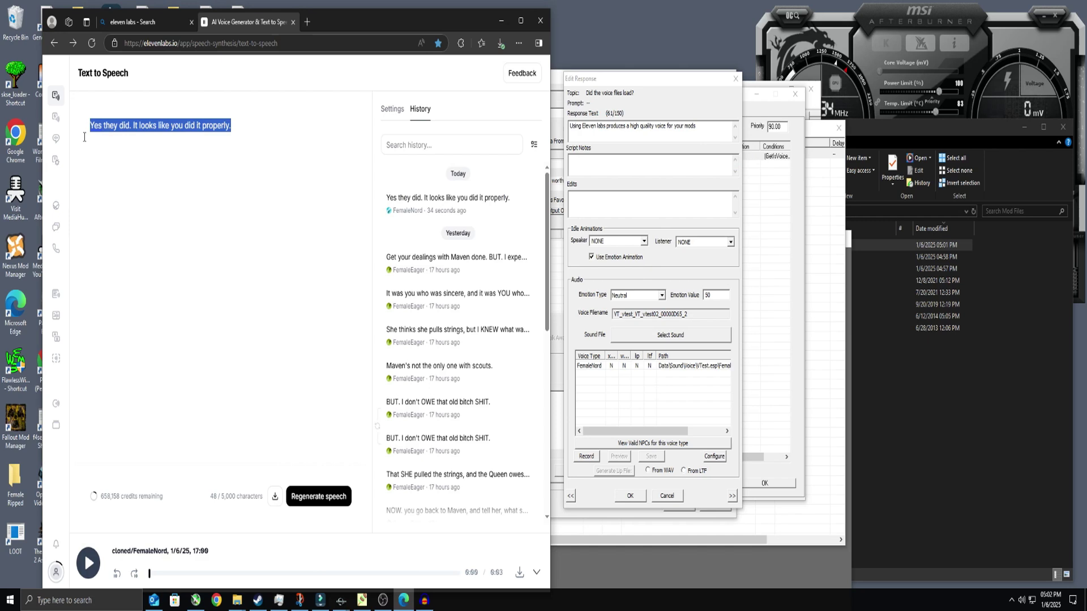
# Paste the line into ElevenLabs, accept 'high-quality', and copy the corrected sentence back into Response Text
pyautogui.hotkey('ctrl', 'v')
pyautogui.click(199, 126)
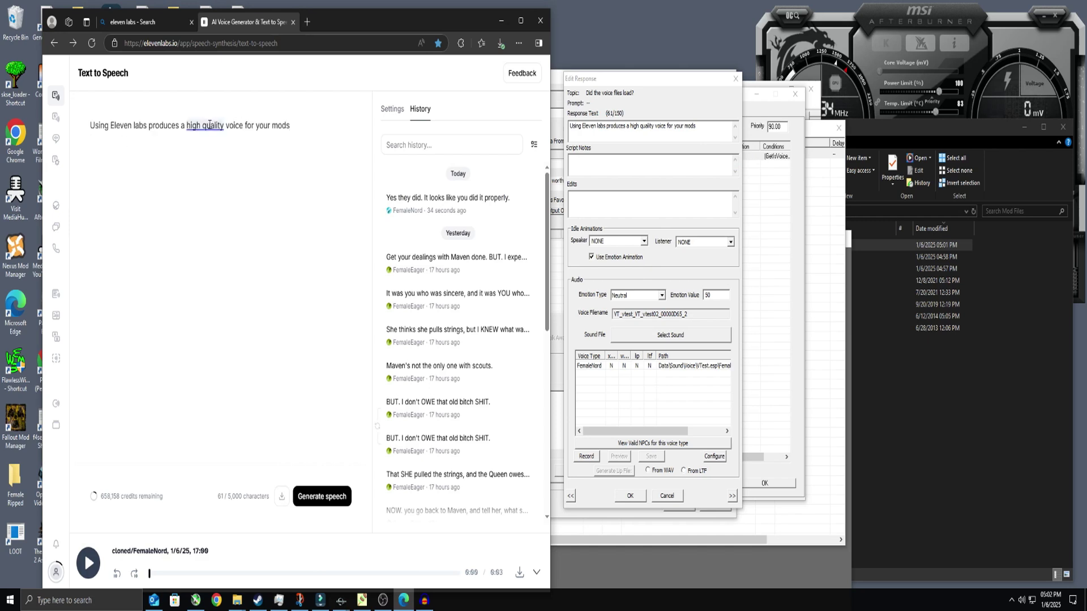
pyautogui.click(225, 175)
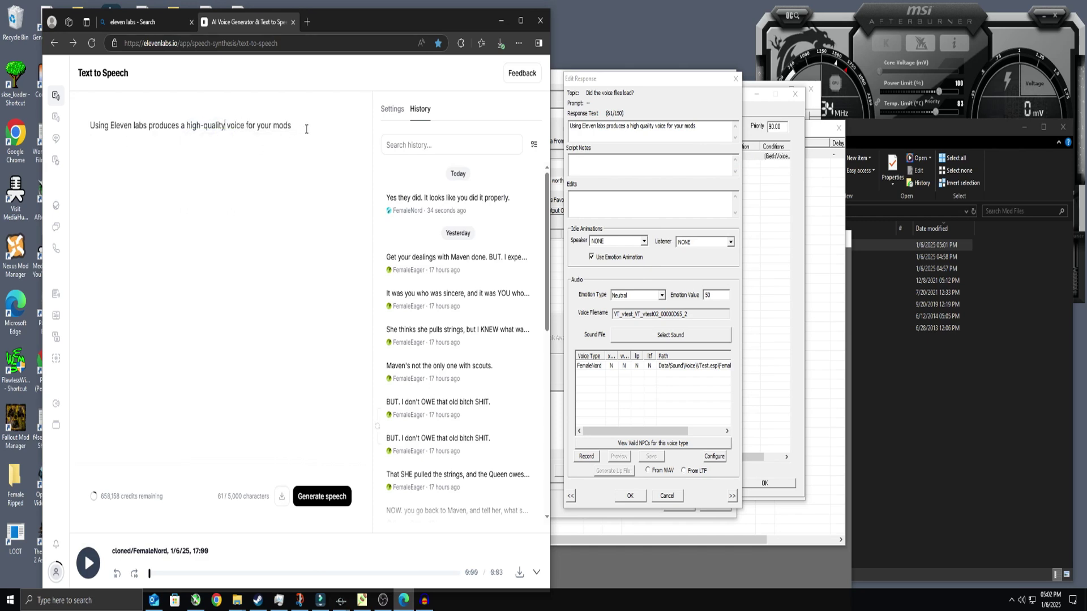
pyautogui.moveTo(294, 125); pyautogui.dragTo(86, 128)
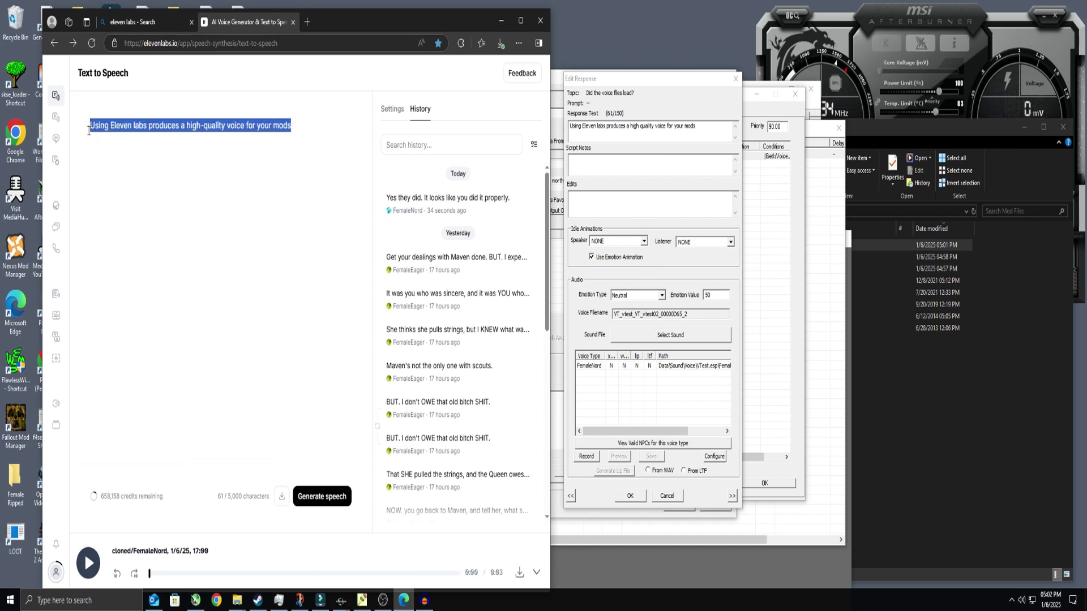
pyautogui.rightClick(176, 124)
pyautogui.click(213, 191)
pyautogui.moveTo(707, 128); pyautogui.dragTo(564, 134)
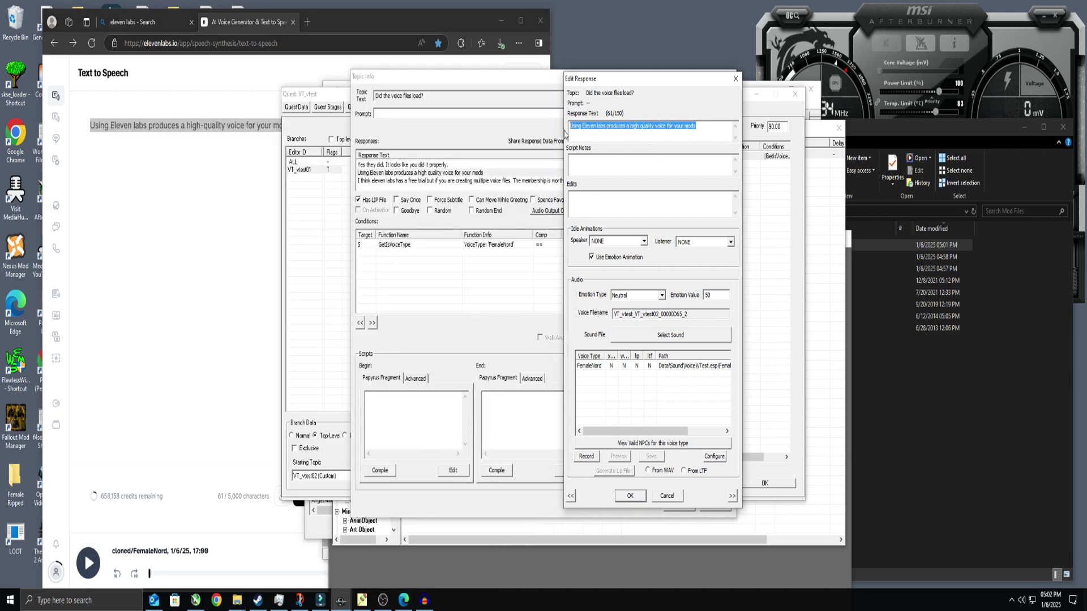
pyautogui.hotkey('ctrl', 'v')
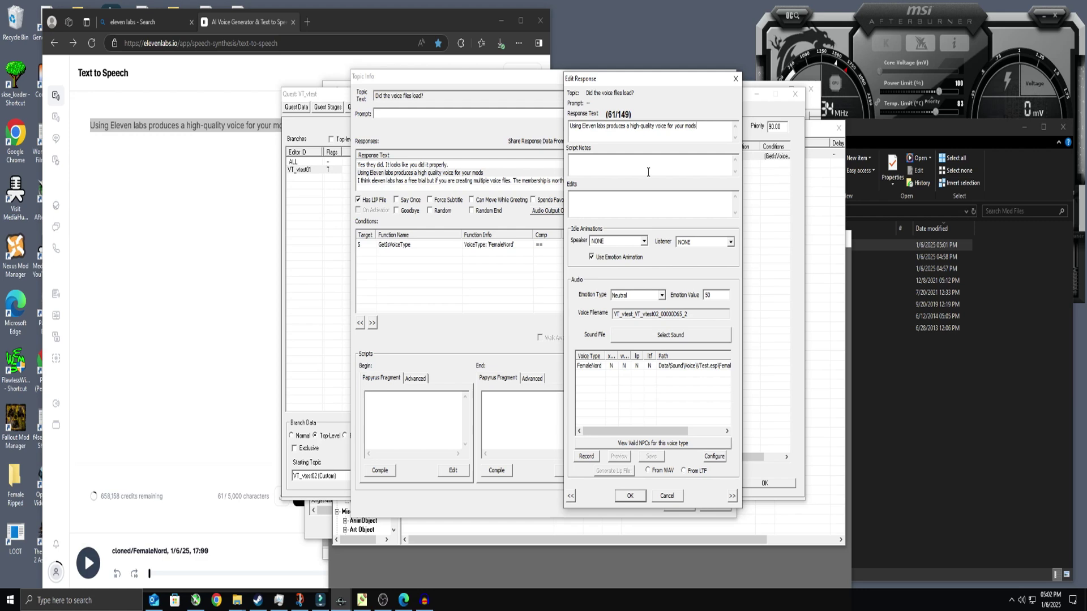
pyautogui.click(236, 29)
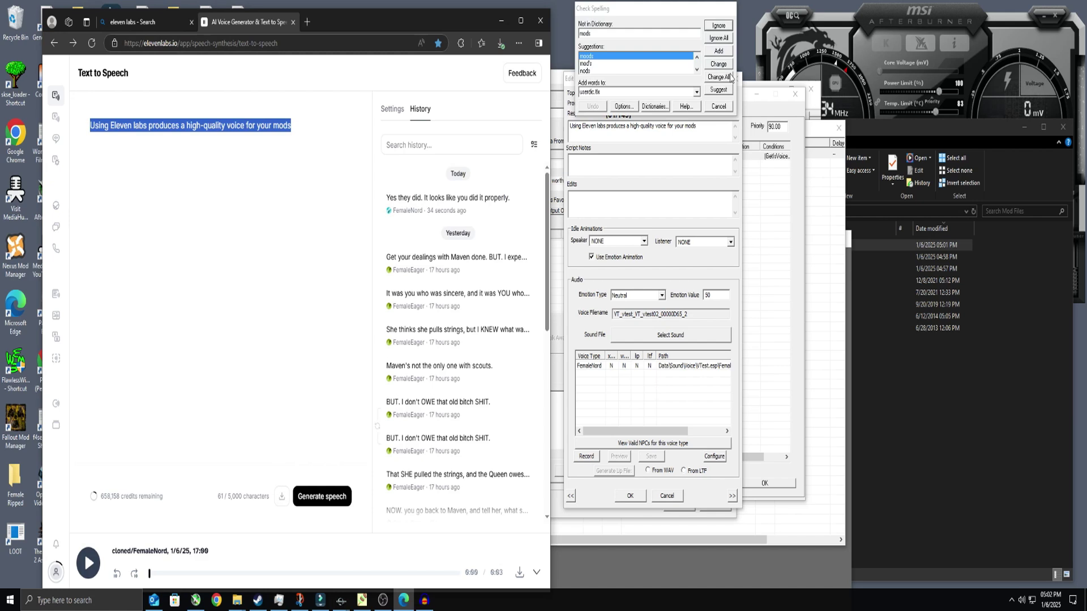
pyautogui.click(723, 29)
pyautogui.click(724, 29)
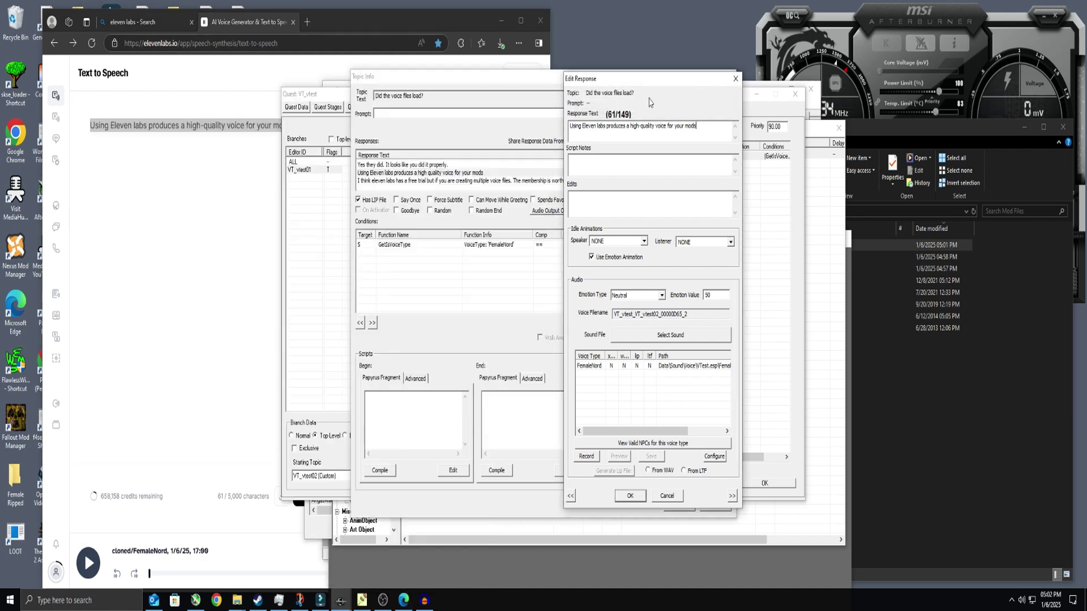
# Generate speech for the corrected sentence and download the clip as a WAV
pyautogui.click(279, 24)
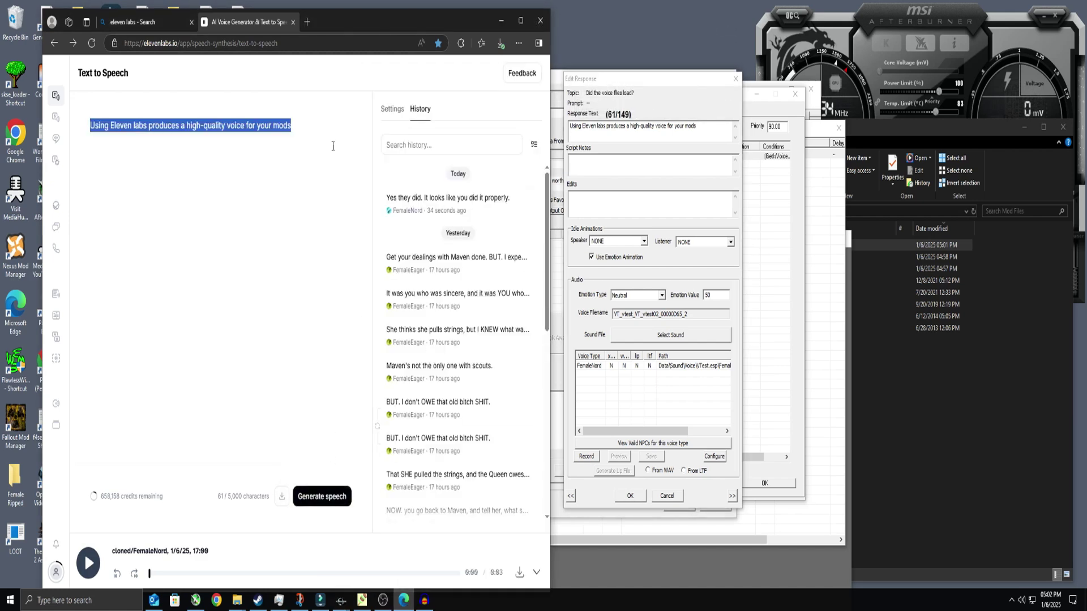
pyautogui.click(323, 504)
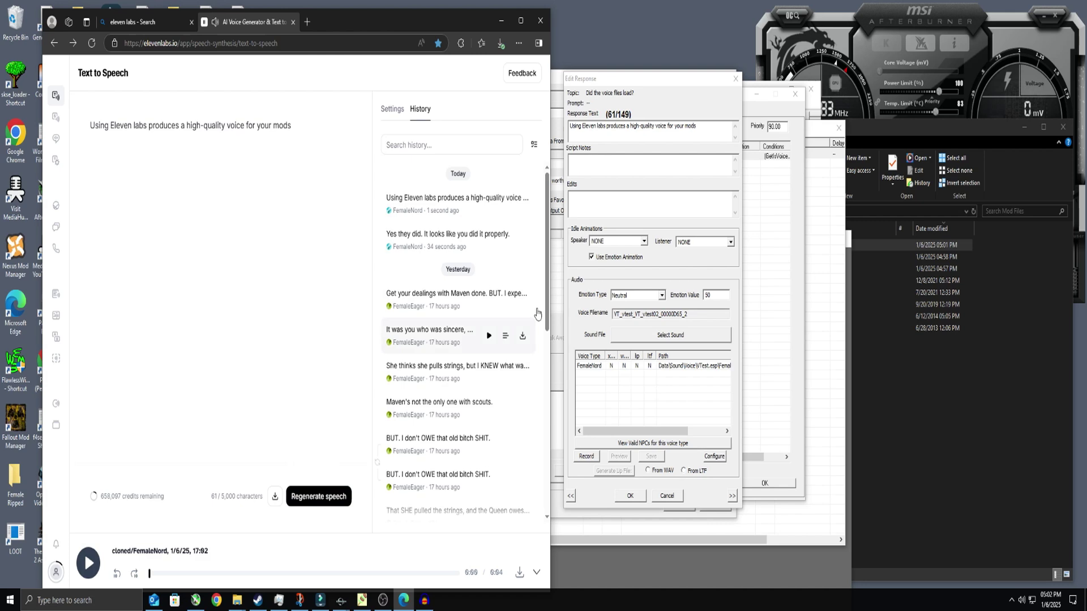
pyautogui.moveTo(519, 207)
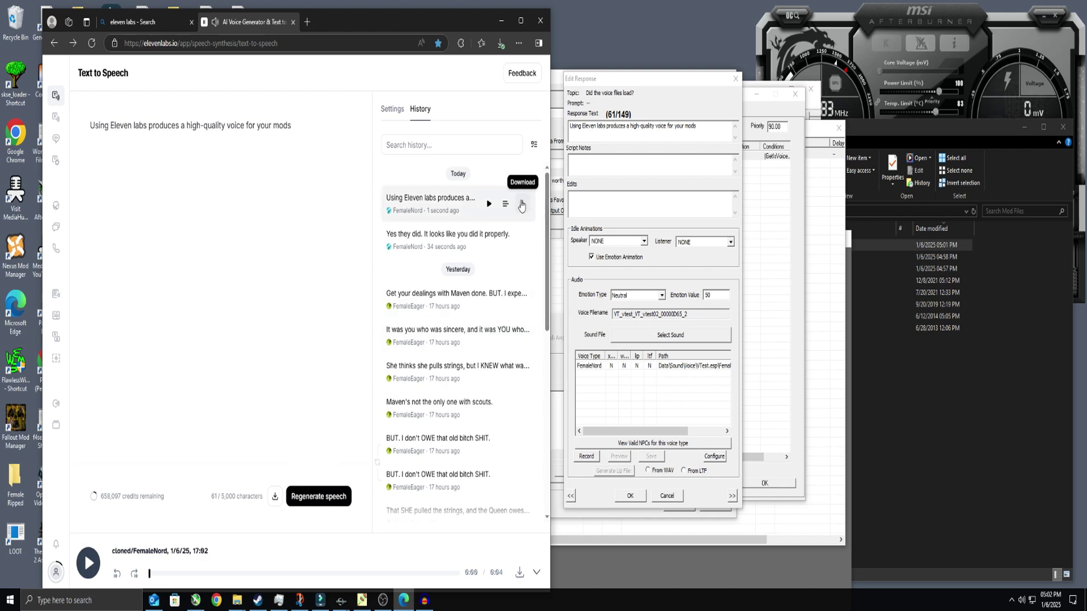
pyautogui.click(519, 206)
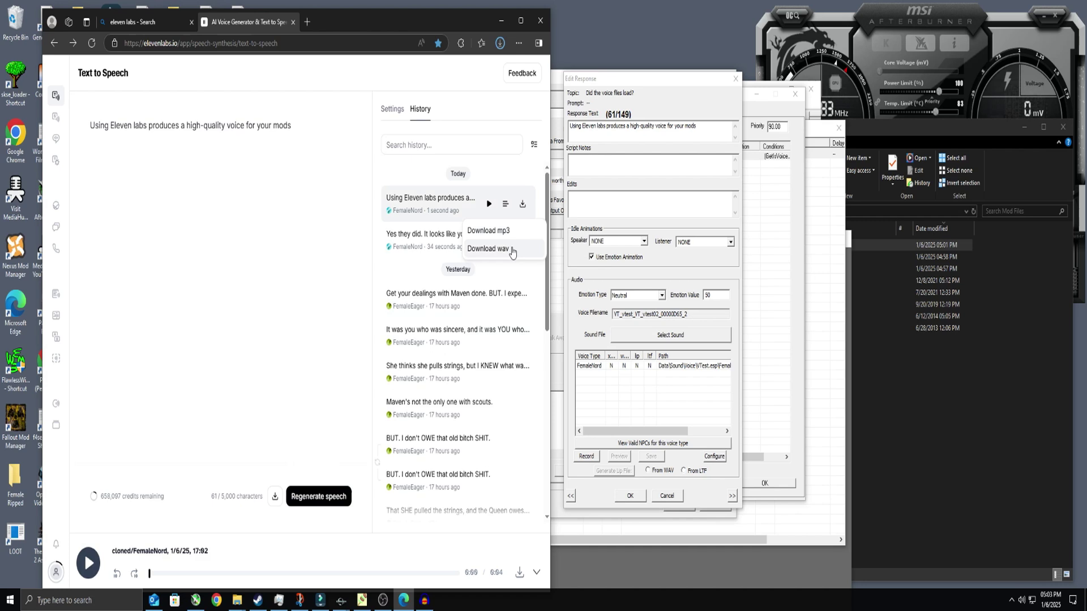
pyautogui.click(511, 252)
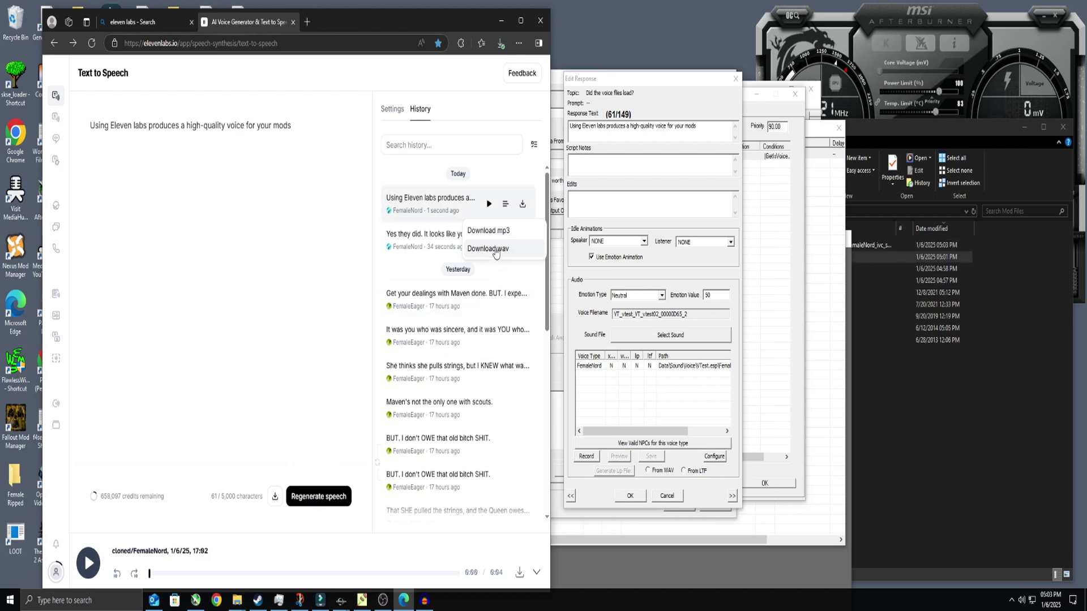
pyautogui.moveTo(688, 315); pyautogui.dragTo(611, 317)
# Rename the new ElevenLabs download to VT_vtest_VT_vtest02_00000D65_2 using the copied voice filename, then confirm the response
pyautogui.rightClick(648, 314)
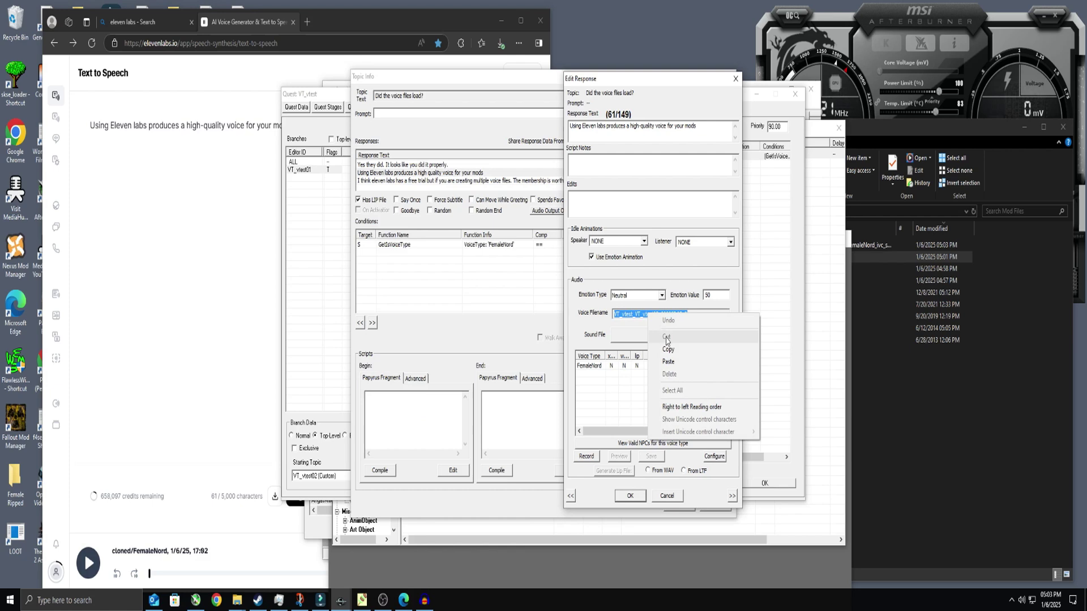
pyautogui.click(669, 350)
pyautogui.click(892, 182)
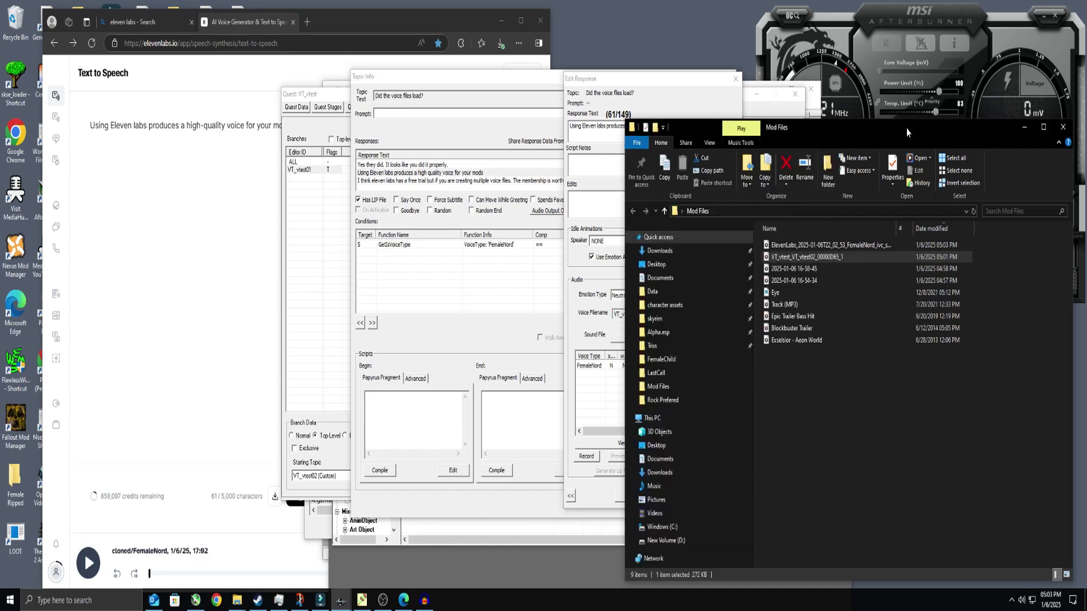
pyautogui.click(865, 247)
pyautogui.click(866, 246)
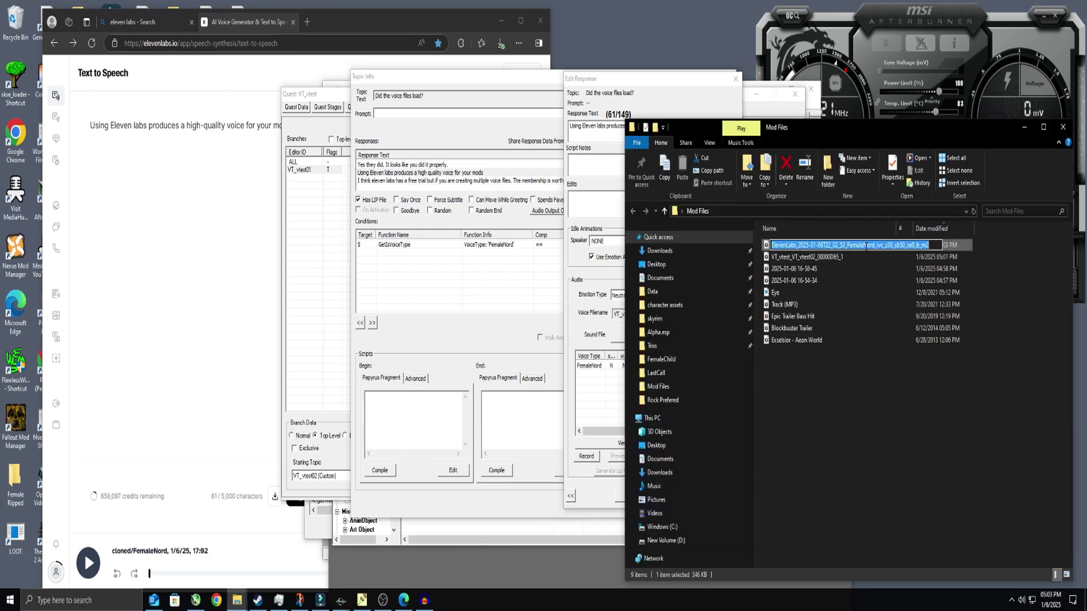
pyautogui.hotkey('ctrl', 'v')
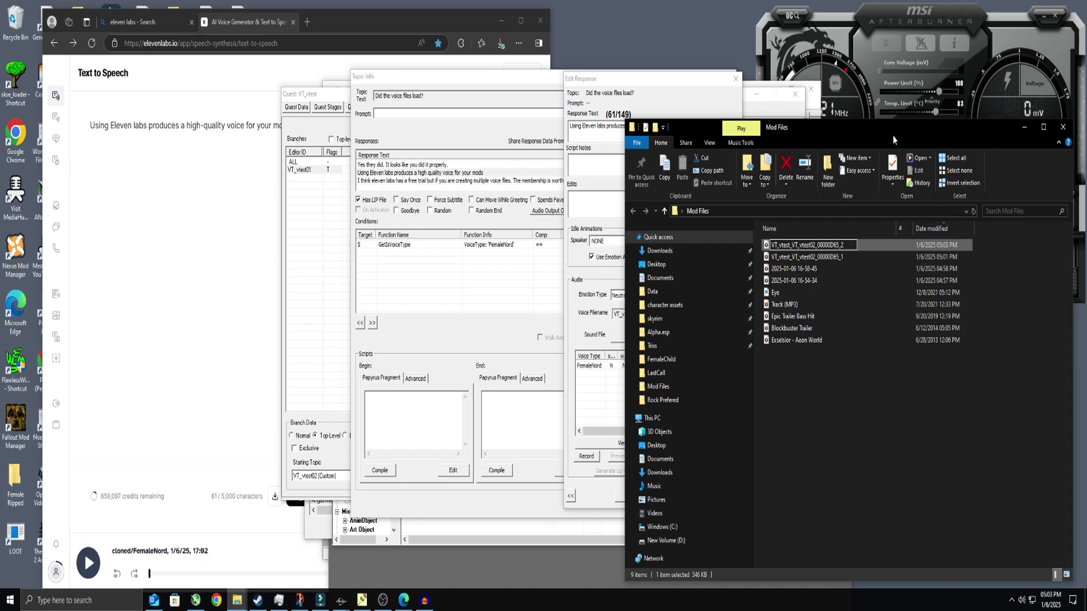
pyautogui.press('Return')
pyautogui.click(674, 111)
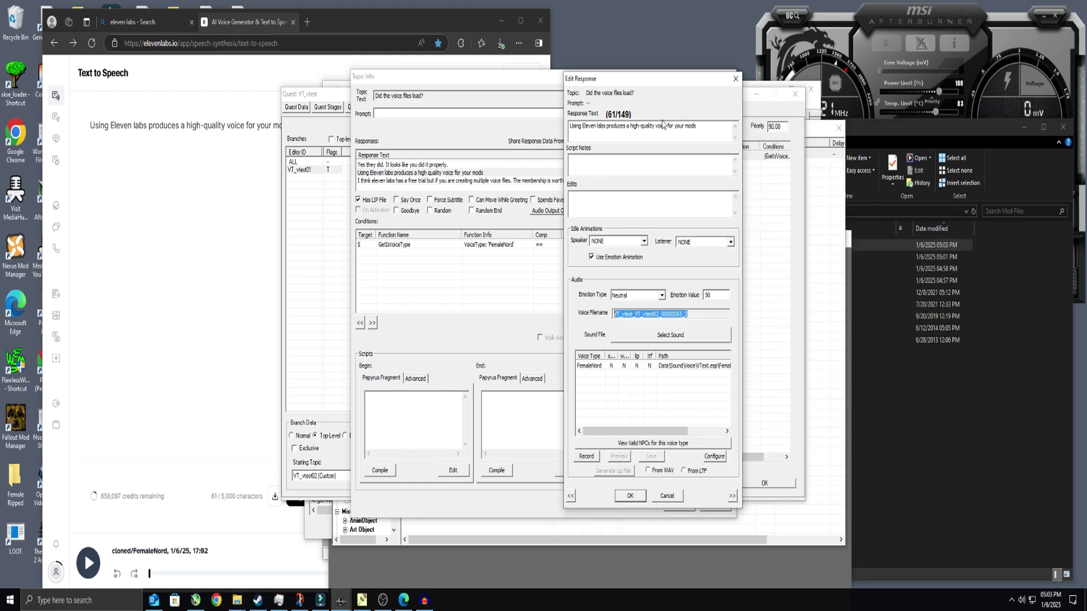
pyautogui.click(633, 497)
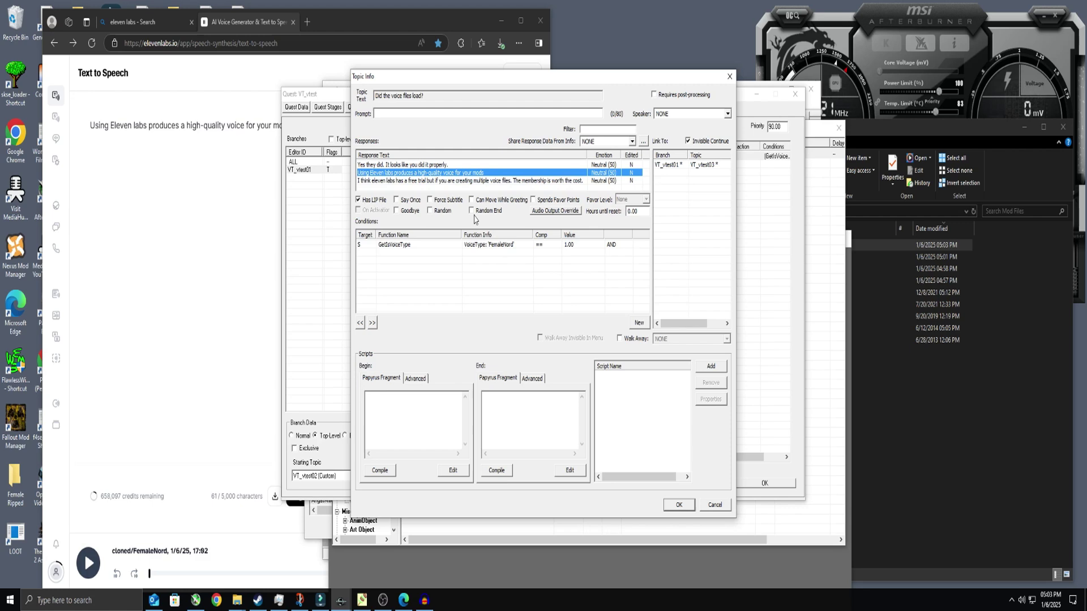
# Copy the third response's free-trial line into the ElevenLabs script and generate speech
pyautogui.doubleClick(464, 181)
pyautogui.rightClick(622, 133)
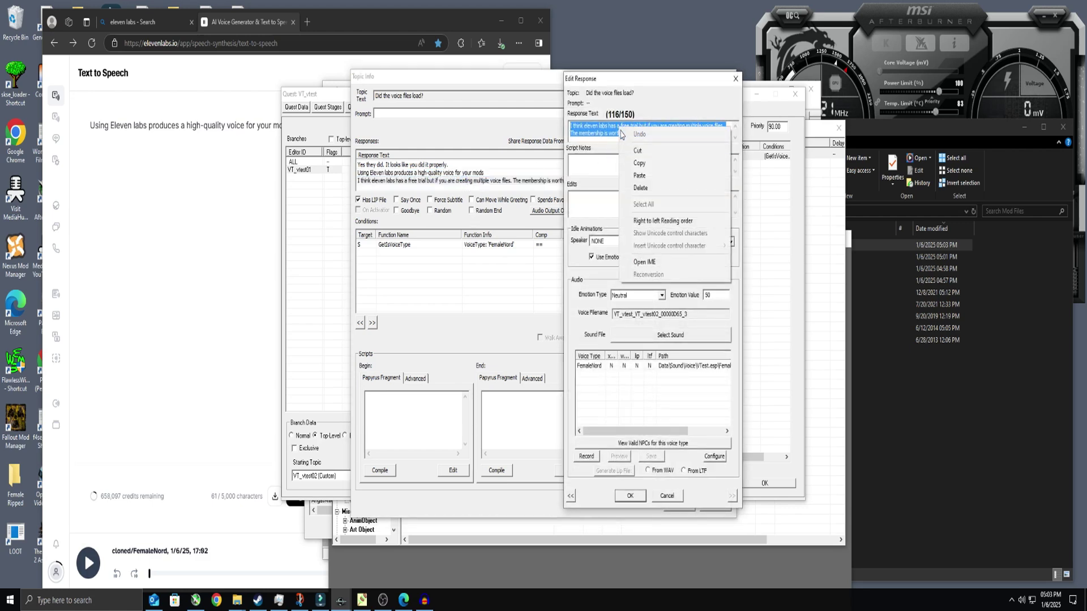
pyautogui.click(651, 163)
pyautogui.click(270, 161)
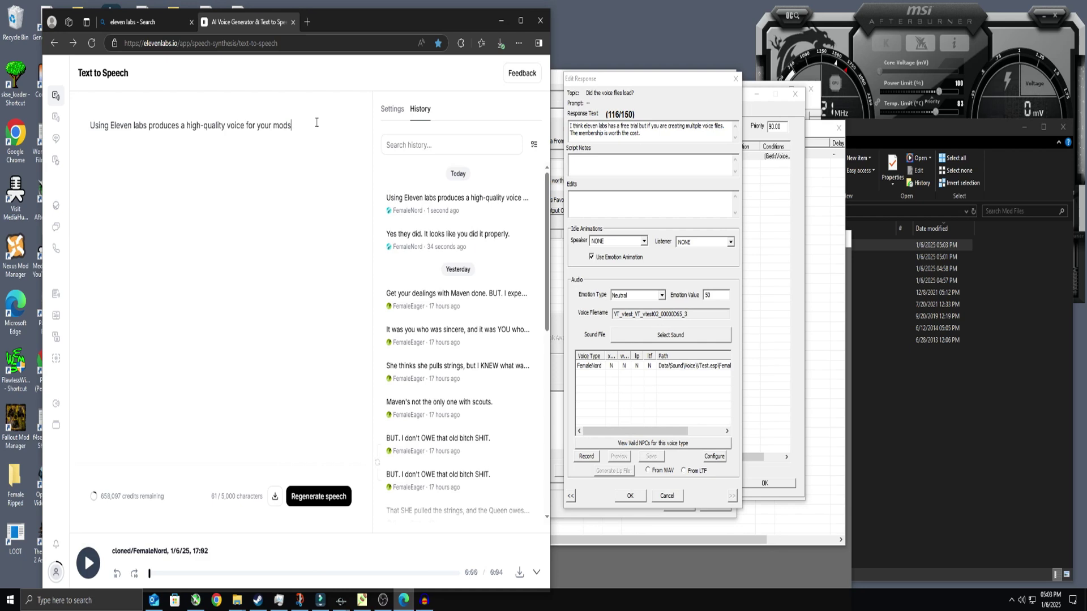
pyautogui.moveTo(316, 123); pyautogui.dragTo(80, 132)
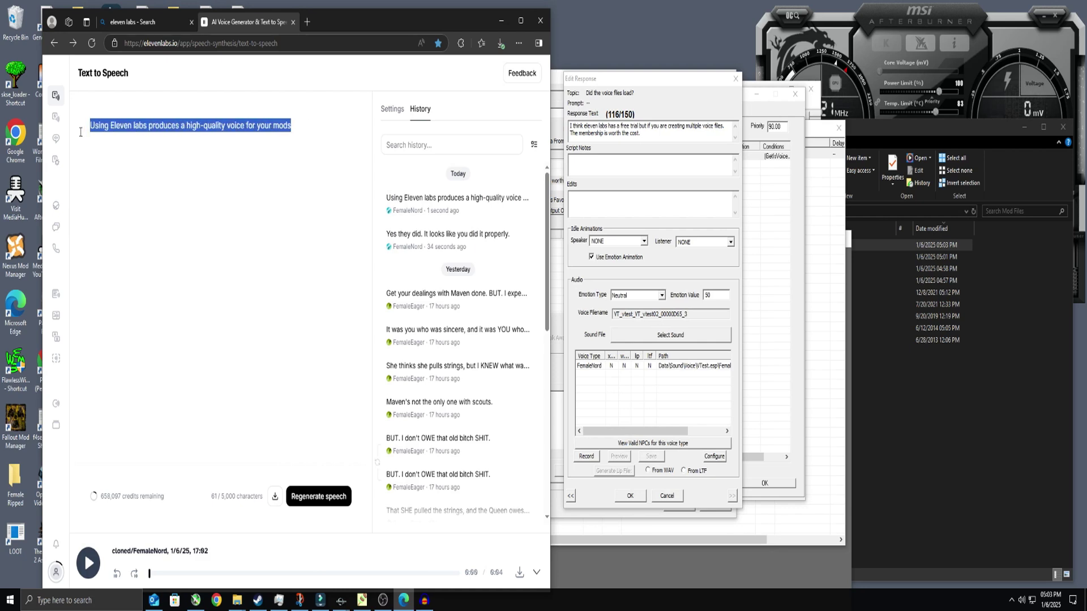
pyautogui.hotkey('ctrl', 'v')
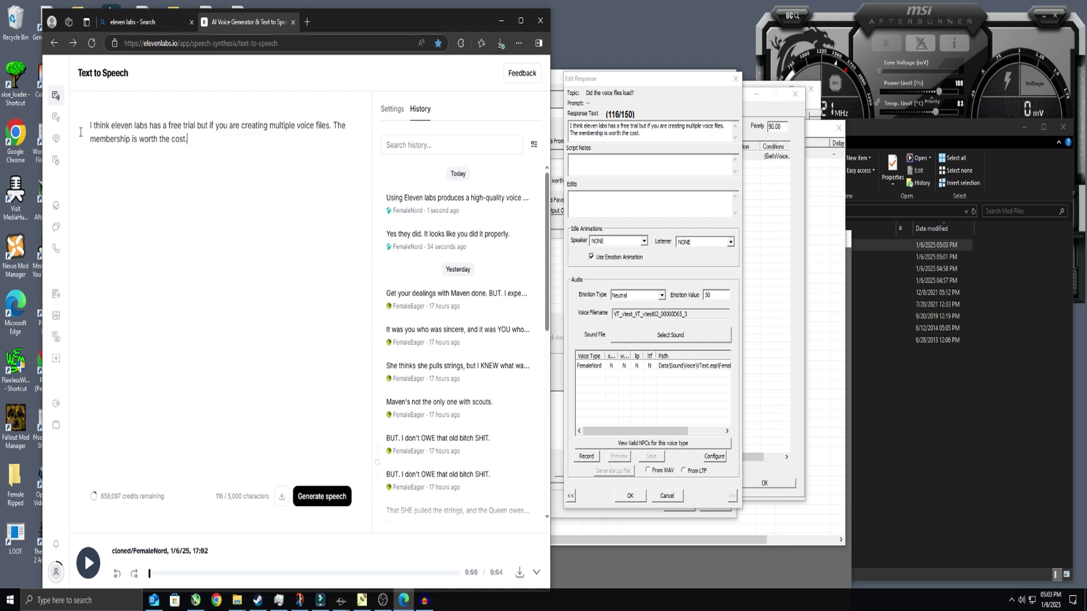
pyautogui.click(332, 502)
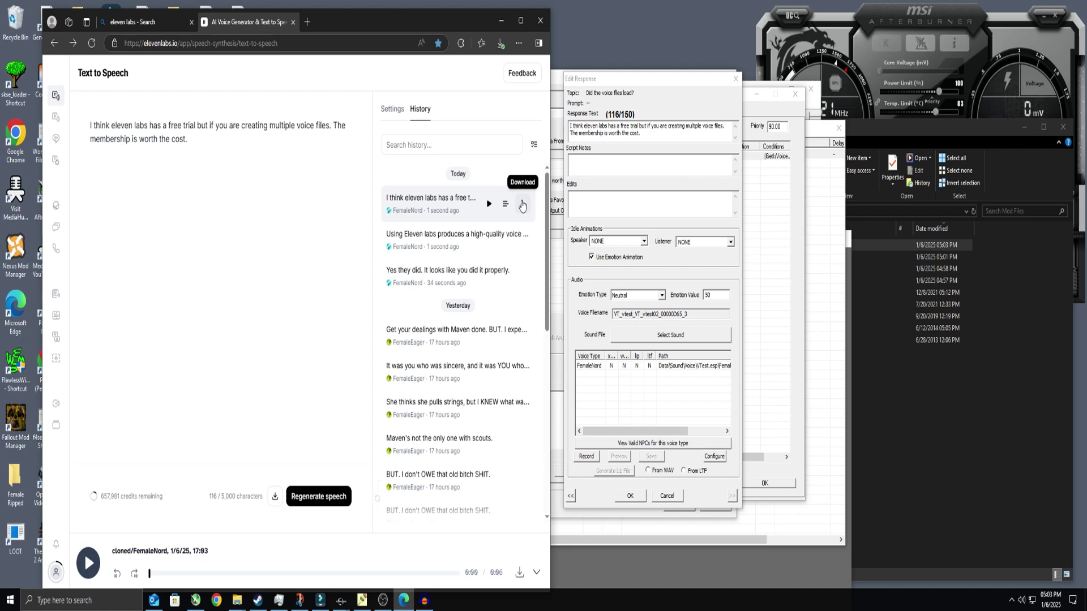
# Download the generated clip as WAV and select the third response's voice filename
pyautogui.click(522, 205)
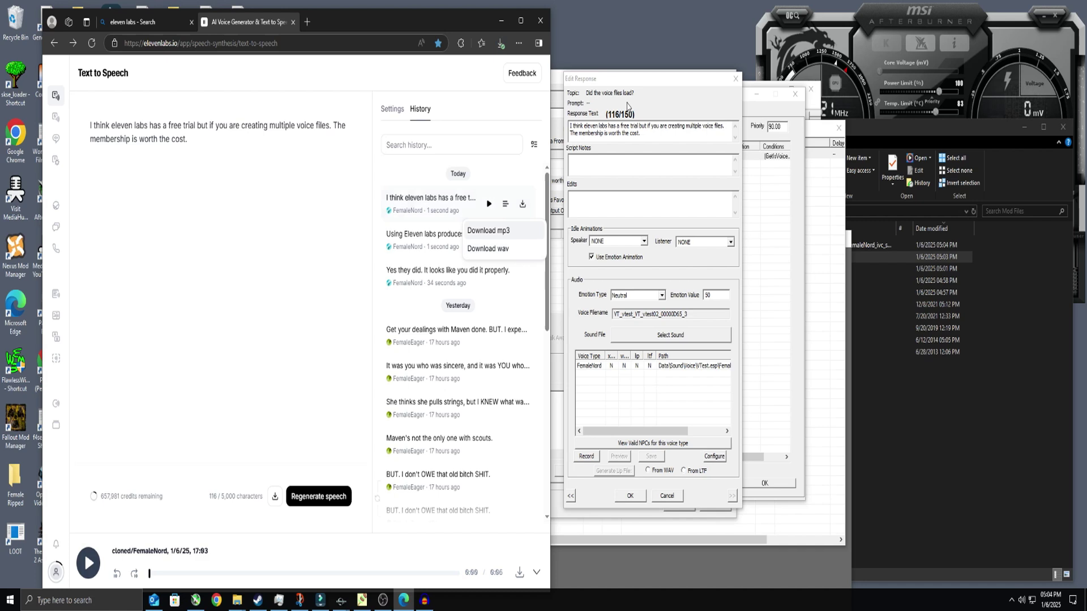
pyautogui.click(665, 89)
pyautogui.moveTo(695, 316); pyautogui.dragTo(619, 328)
# Rename the downloaded ElevenLabs audio to VT_vtest_VT_vtest02_00000D65_3 by pasting the copied voice filename
pyautogui.rightClick(641, 316)
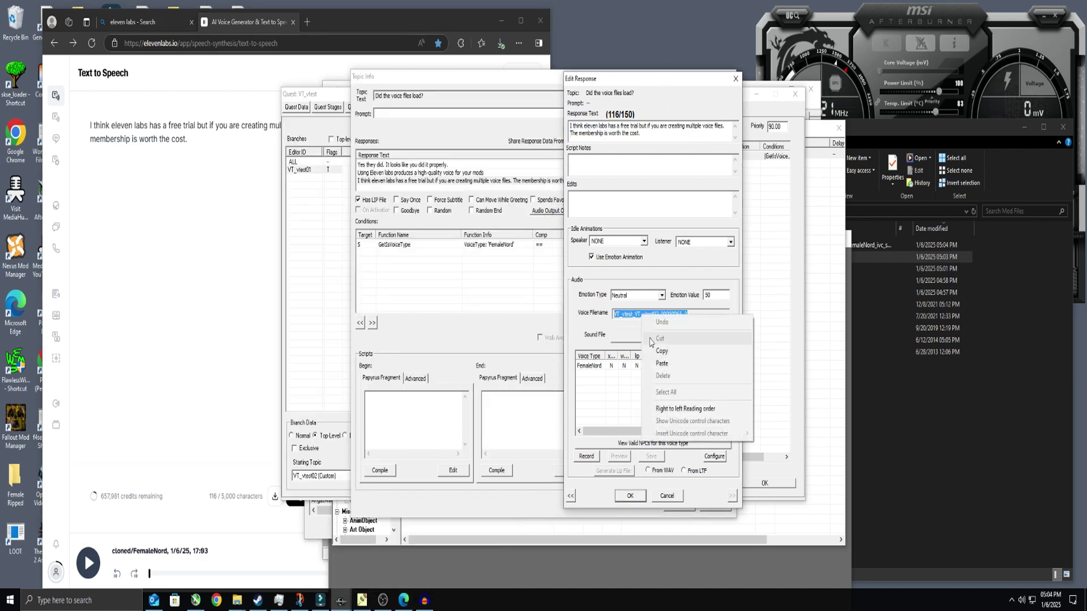
pyautogui.click(659, 348)
pyautogui.click(902, 132)
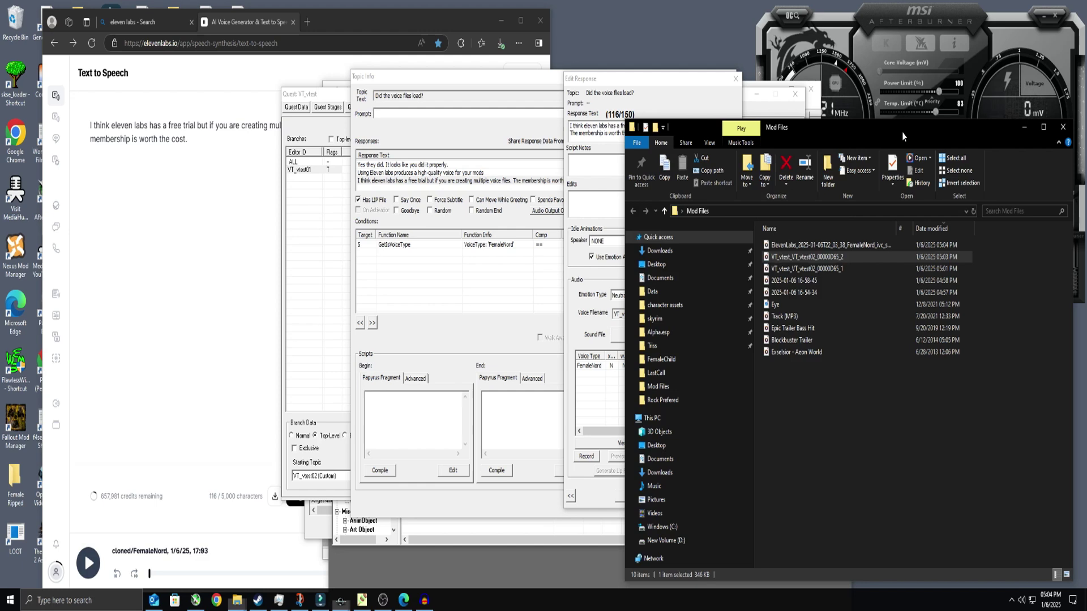
pyautogui.click(842, 246)
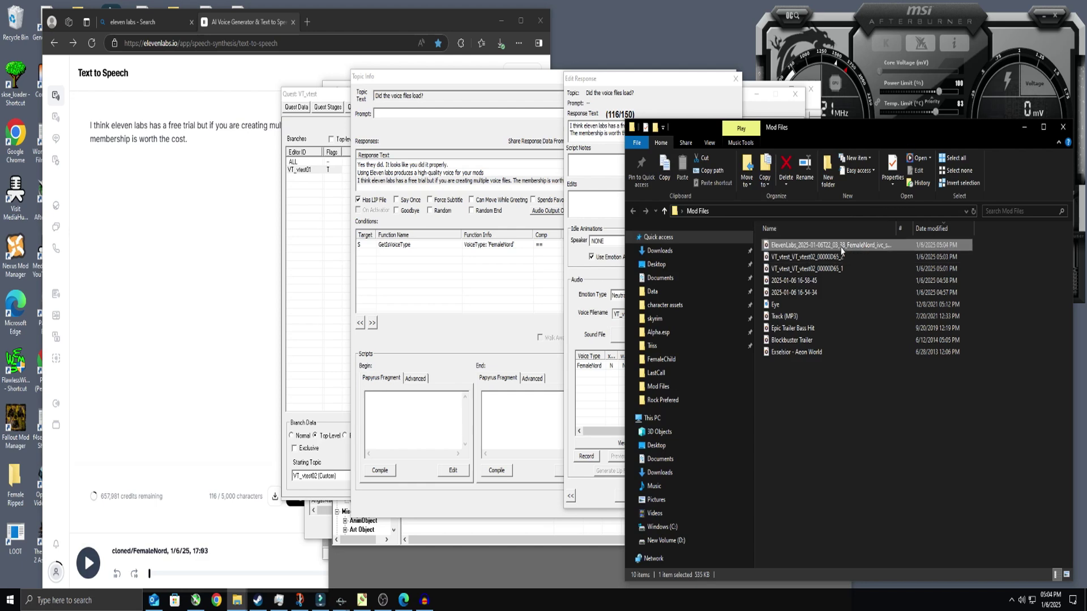
pyautogui.click(841, 247)
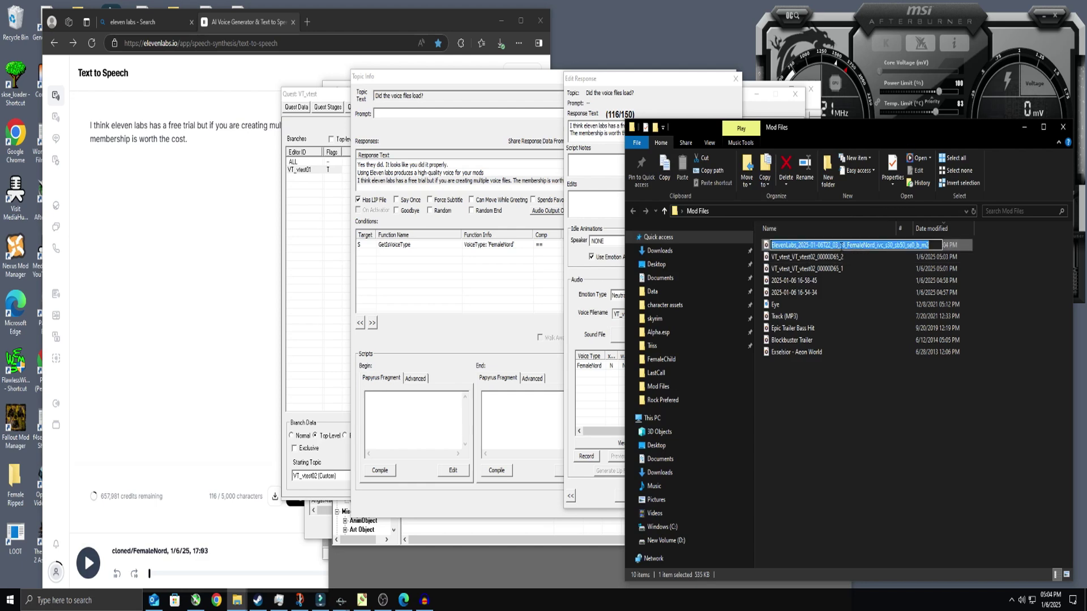
pyautogui.hotkey('ctrl', 'v')
pyautogui.press('Return')
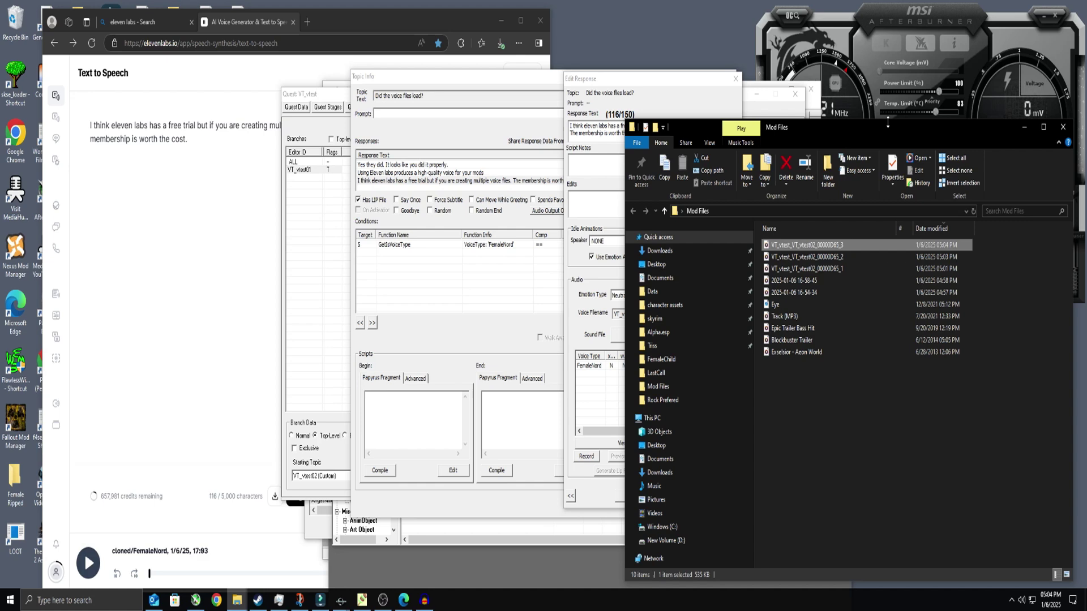
# Confirm and close the Edit Response and Topic Info windows
pyautogui.click(665, 89)
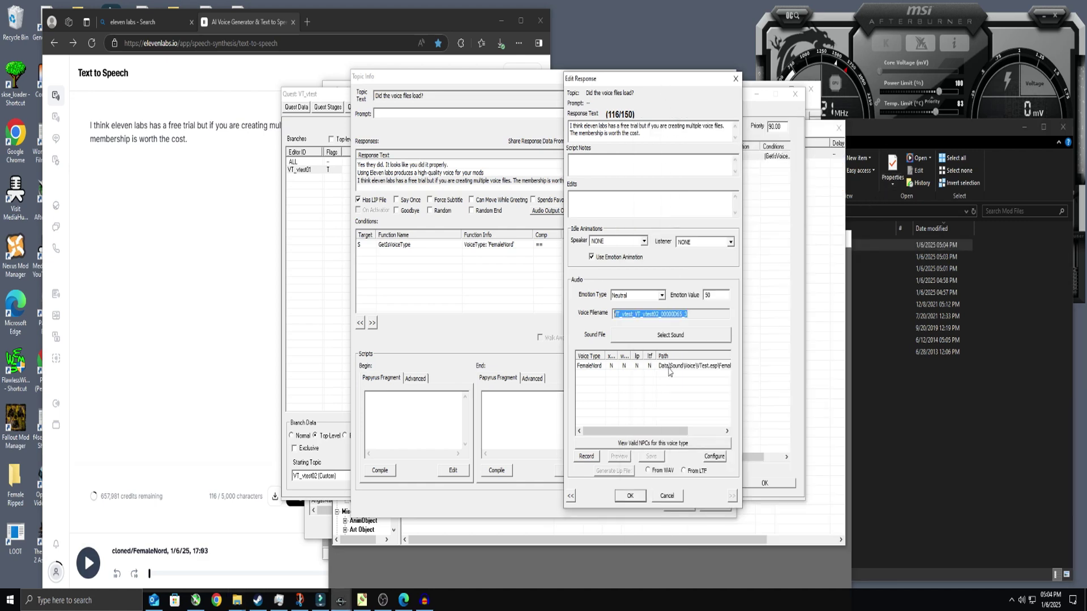
pyautogui.click(629, 496)
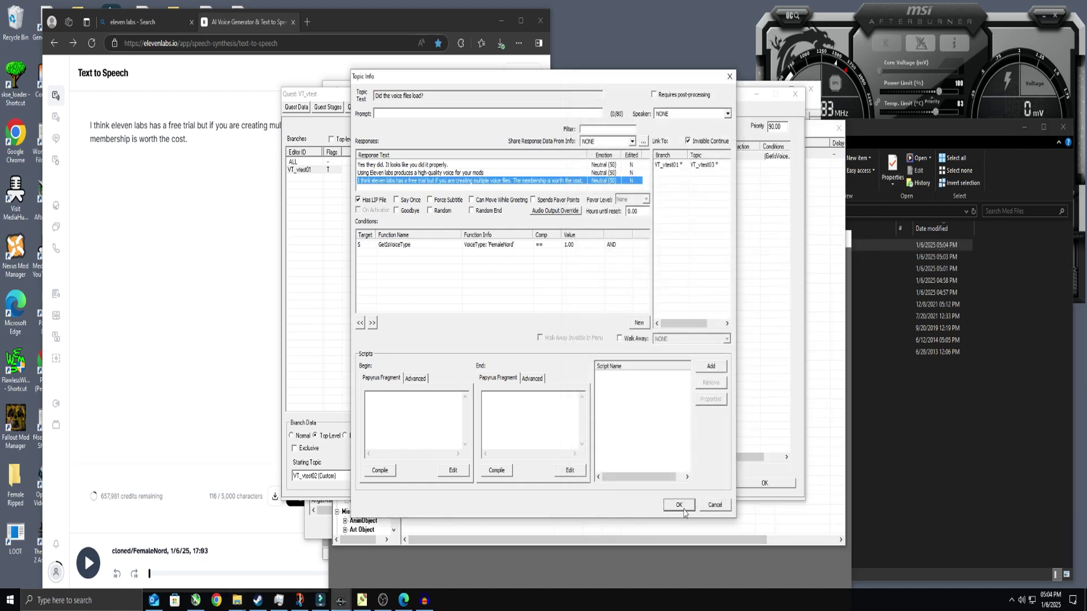
pyautogui.click(682, 506)
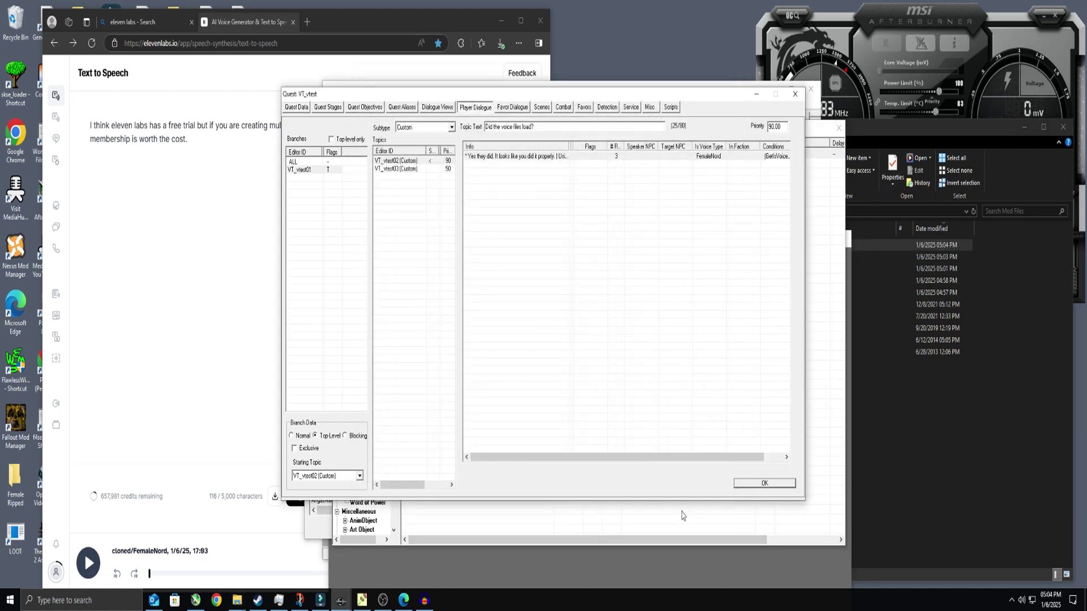
# Open the VT_vtest03 topic's thank-you response and copy its text
pyautogui.click(399, 170)
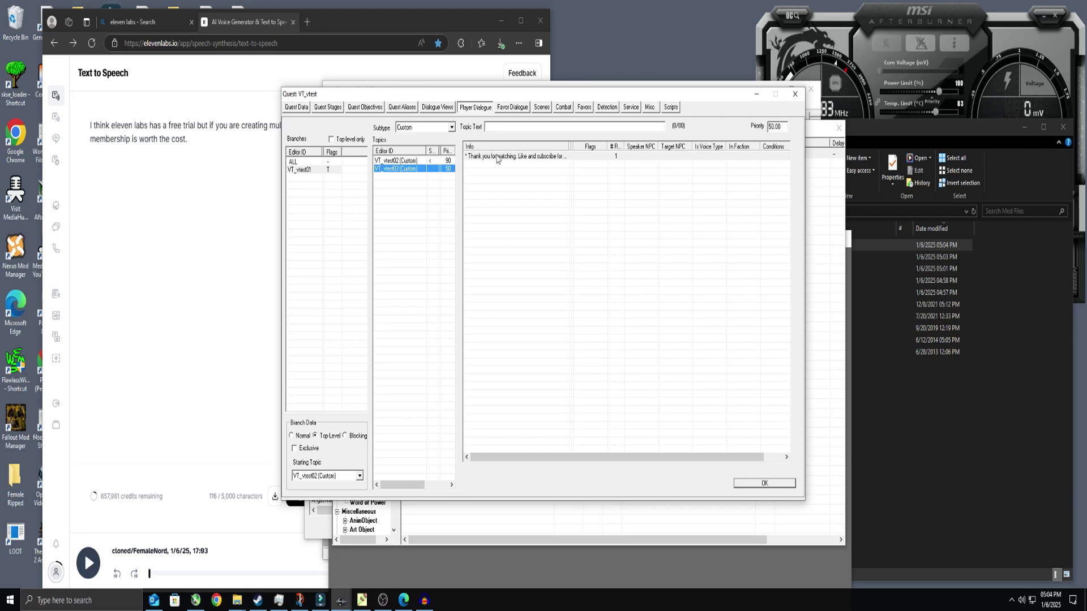
pyautogui.doubleClick(542, 155)
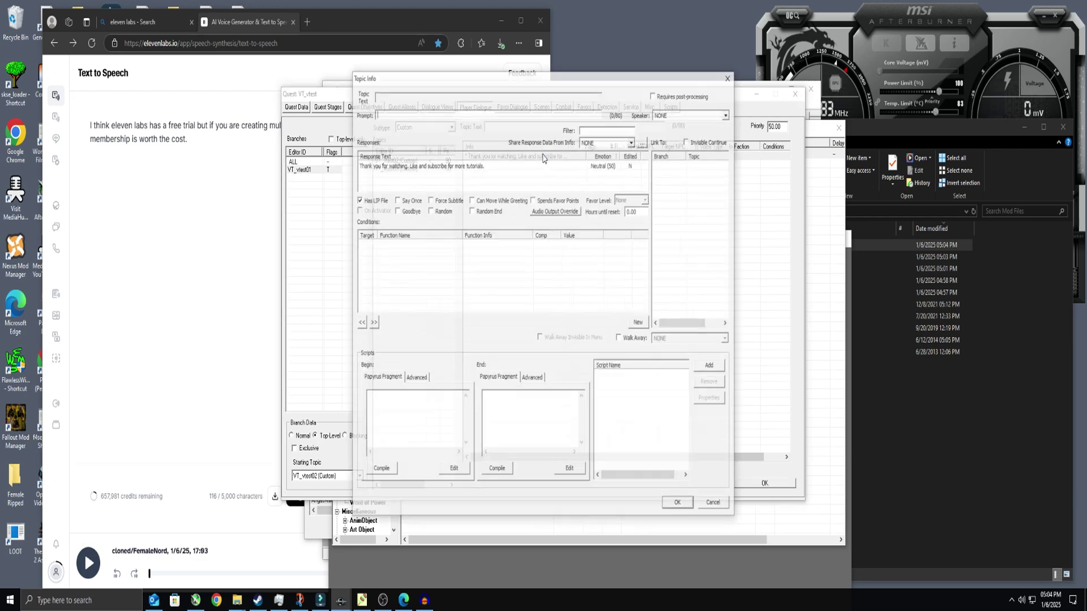
pyautogui.click(450, 164)
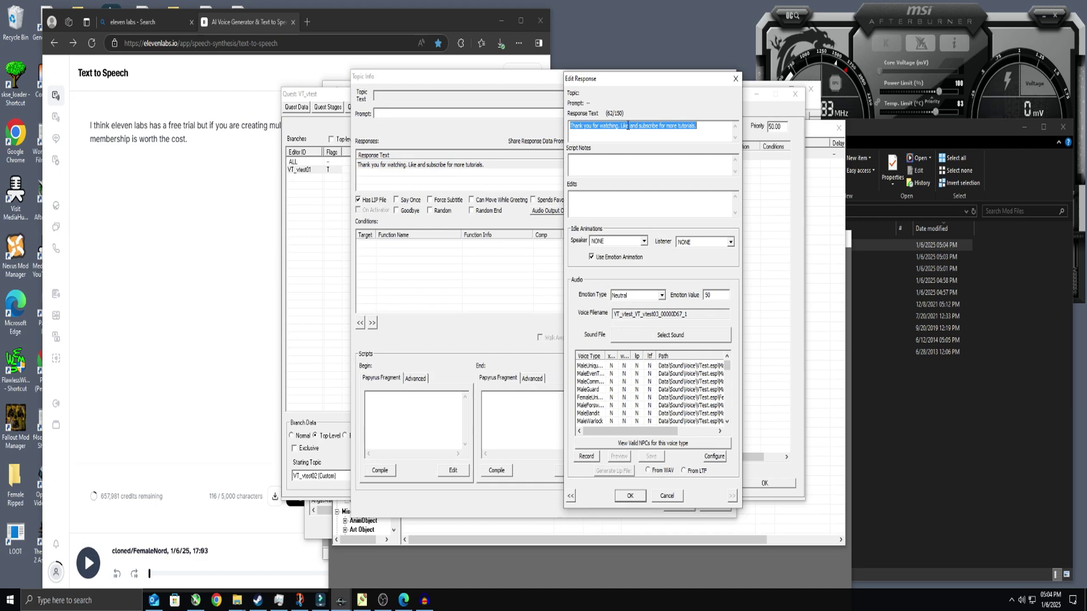
pyautogui.rightClick(628, 125)
pyautogui.click(645, 156)
# Replace the ElevenLabs script with the thank-you line and generate speech
pyautogui.click(197, 150)
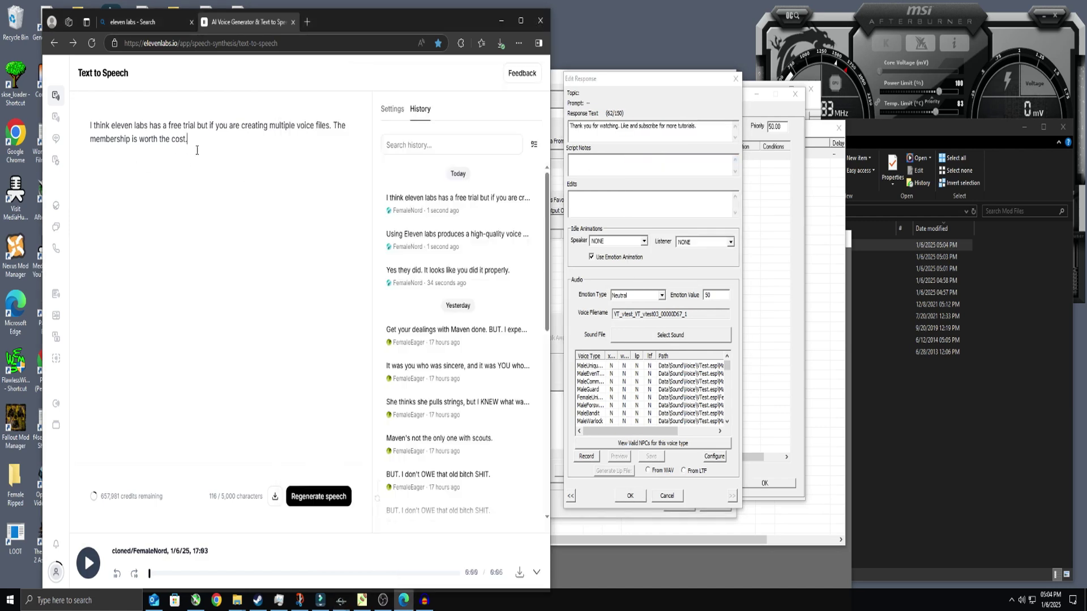
pyautogui.moveTo(197, 150); pyautogui.dragTo(82, 120)
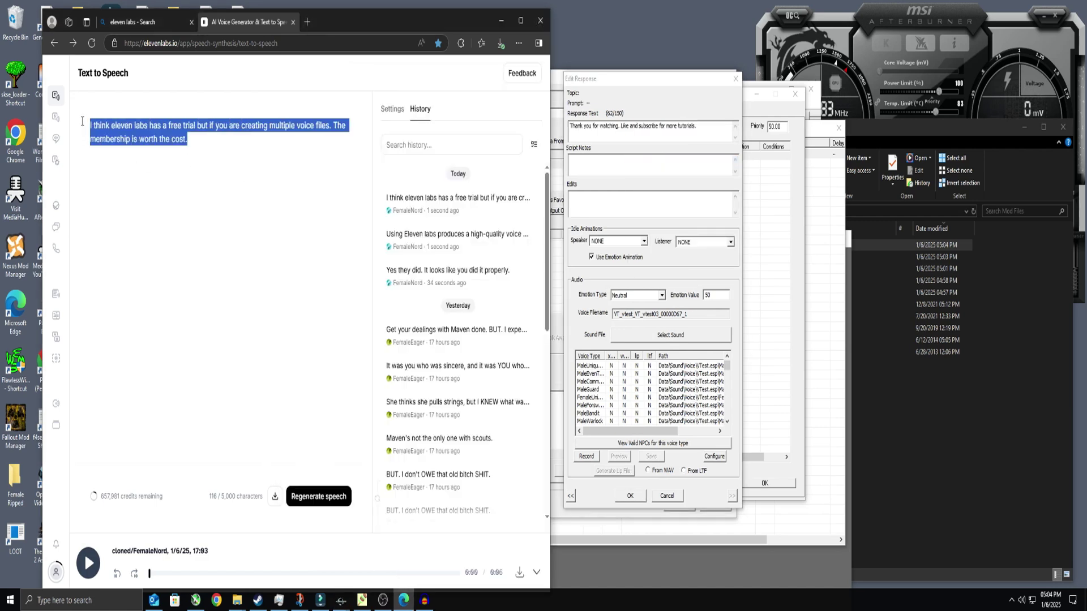
pyautogui.hotkey('ctrl', 'v')
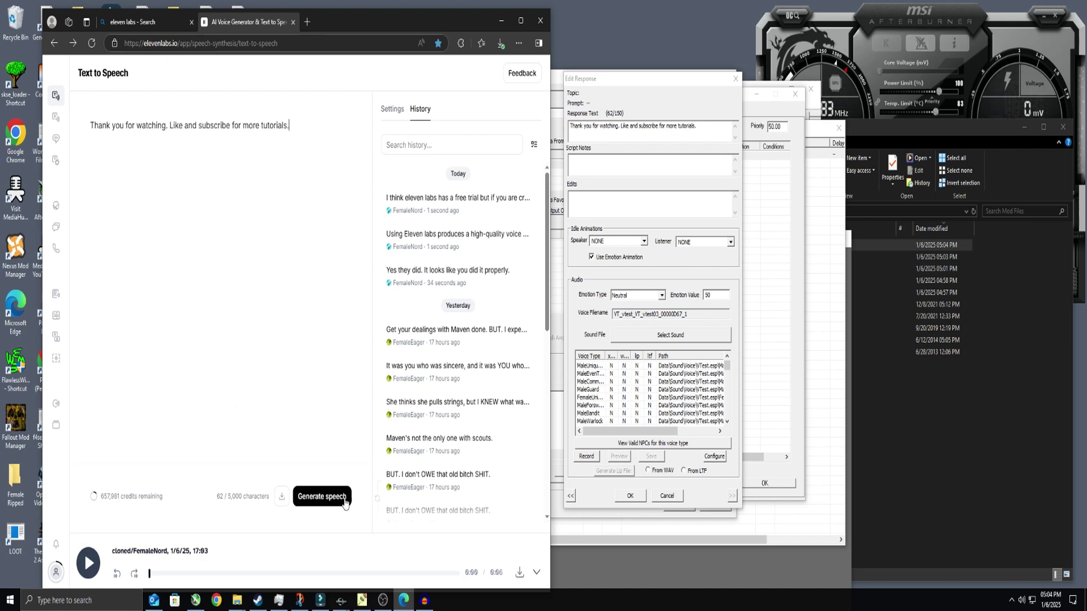
pyautogui.click(320, 498)
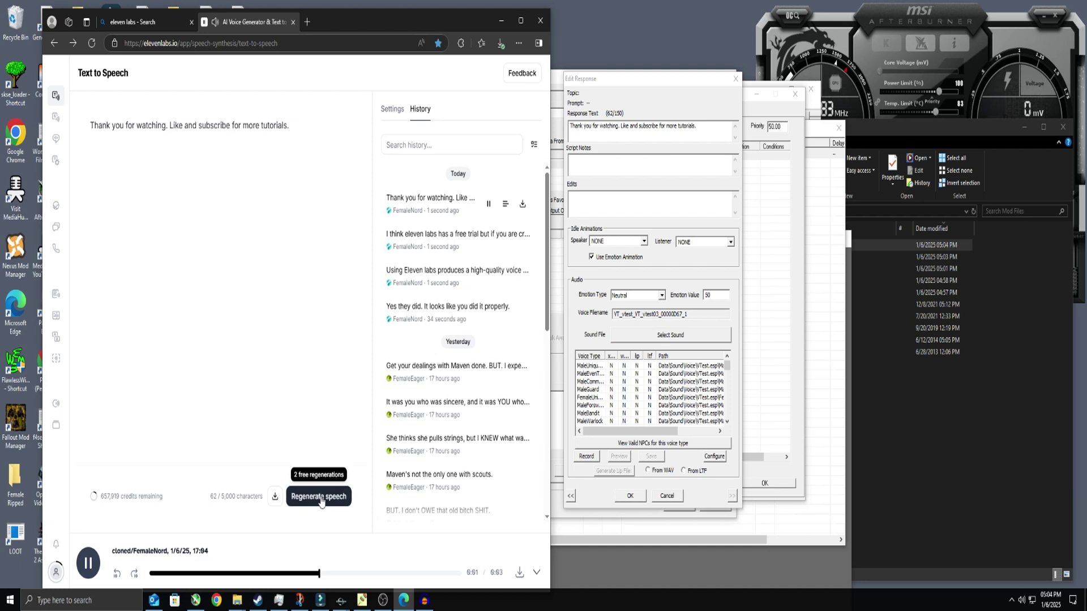
# Download the thank-you clip and rename it VT_vtest_VT_vtest03_00000D67_1 using the copied voice filename
pyautogui.click(275, 497)
pyautogui.click(705, 316)
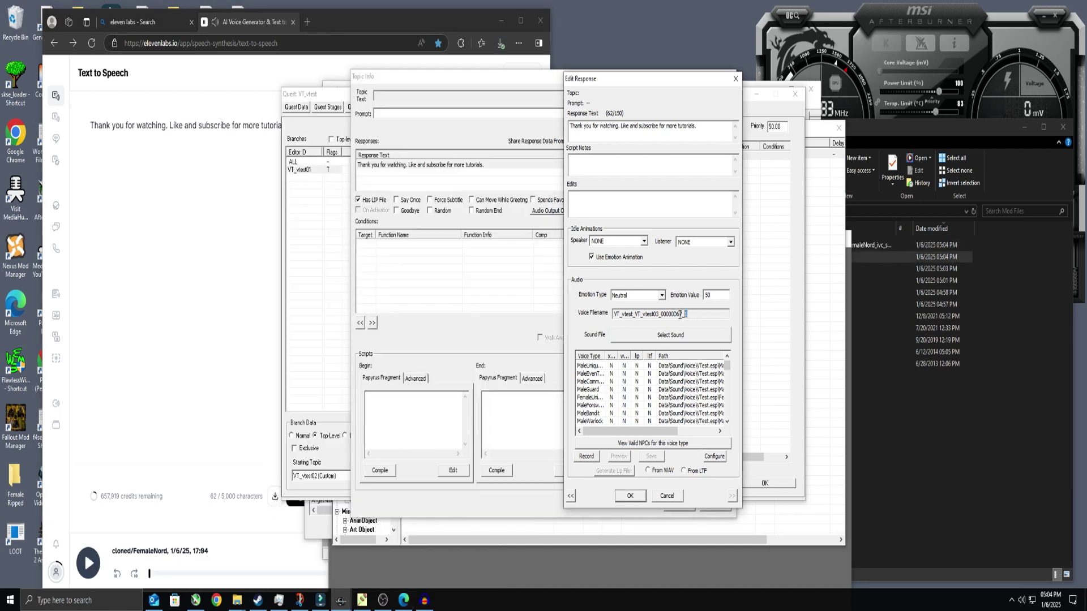
pyautogui.moveTo(705, 316); pyautogui.dragTo(647, 317)
pyautogui.rightClick(649, 314)
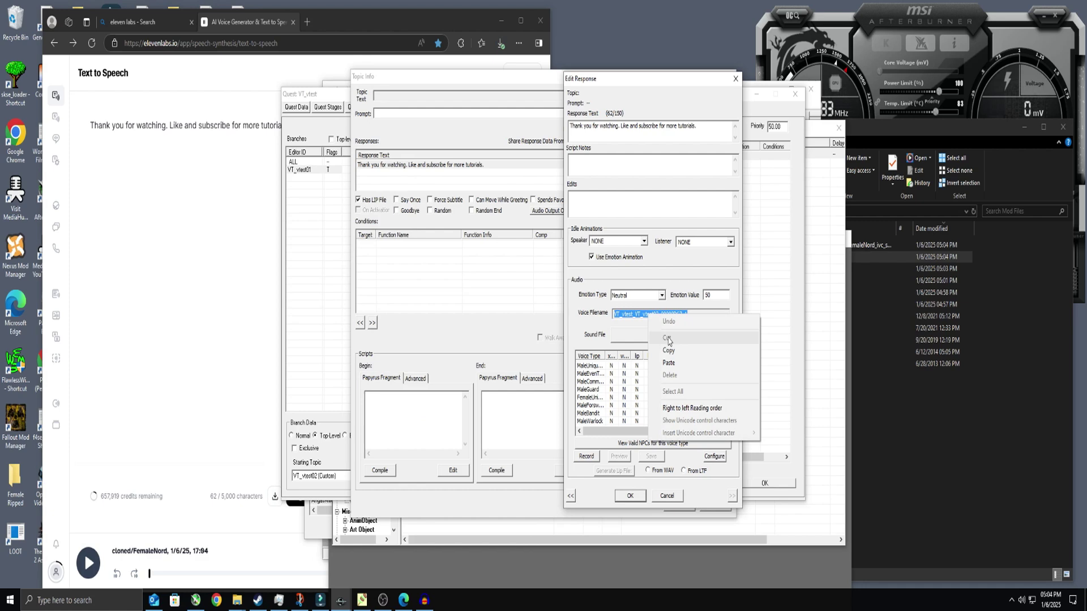
pyautogui.click(675, 351)
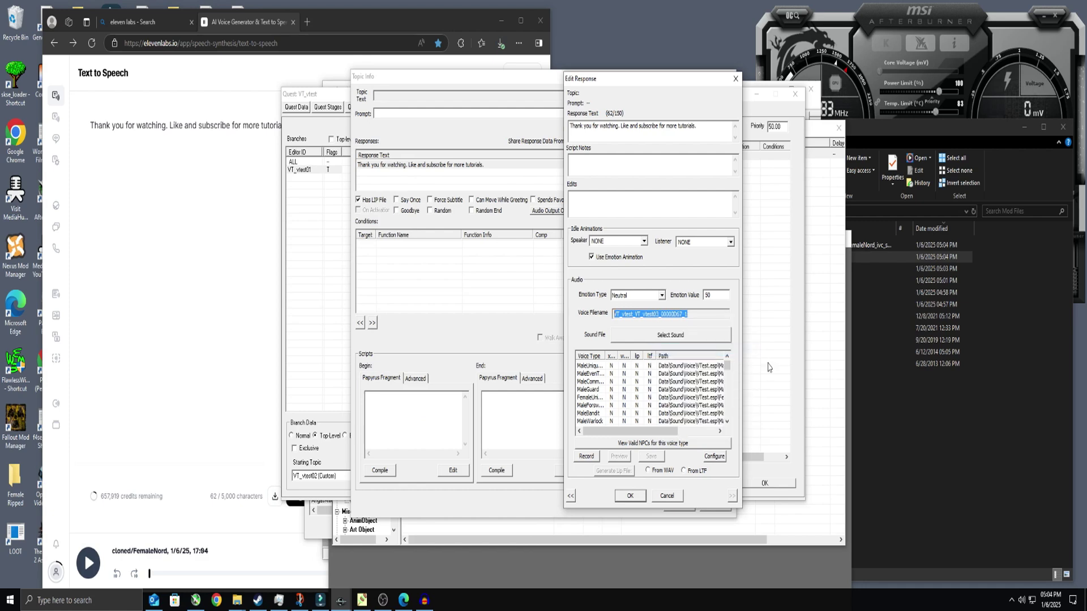
pyautogui.click(907, 129)
pyautogui.click(842, 246)
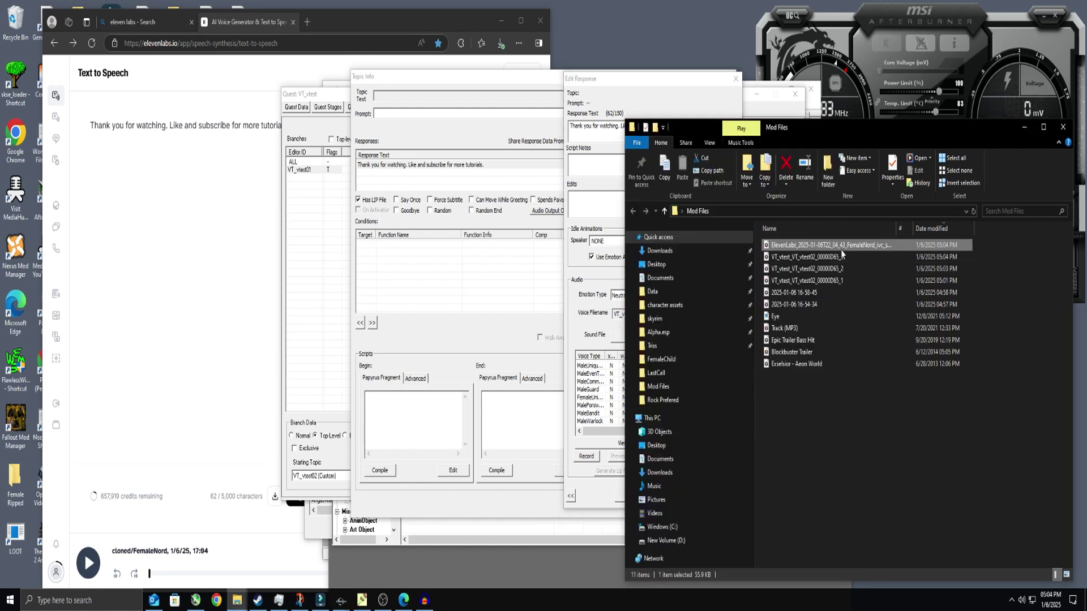
pyautogui.click(840, 250)
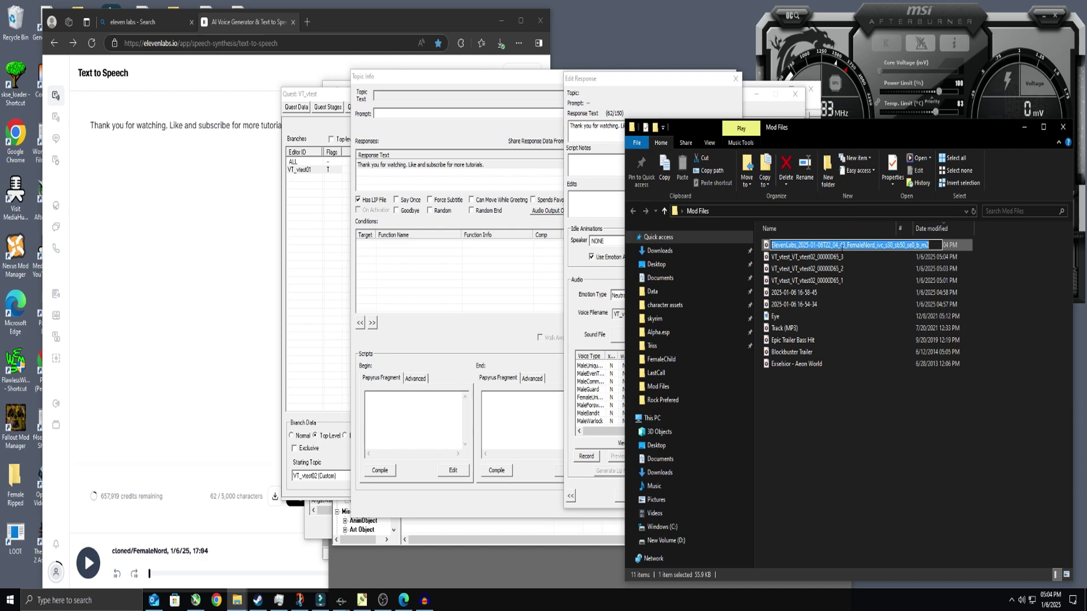
pyautogui.hotkey('ctrl', 'v')
pyautogui.press('Return')
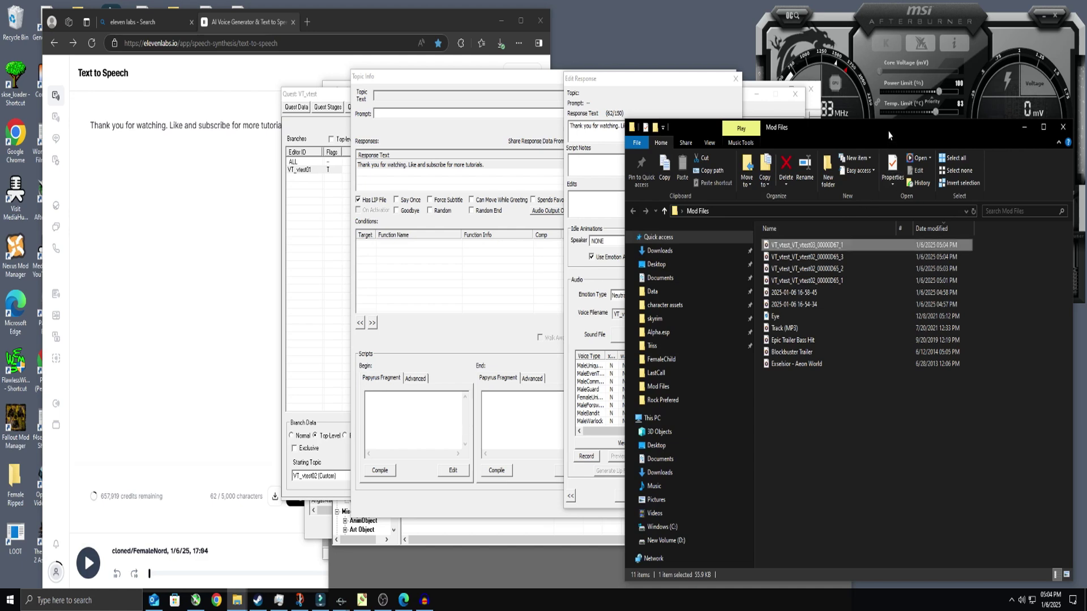
# Copy the four new VT_vtest voice files and navigate to Voice > VTest.esp > FemaleNord
pyautogui.click(840, 283)
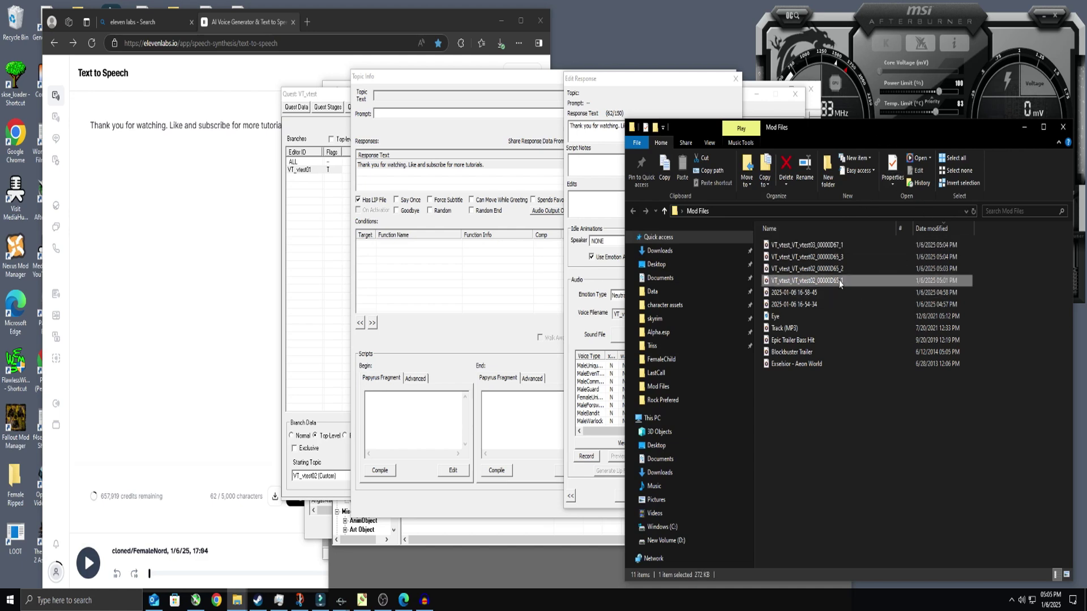
pyautogui.keyDown('shift'); pyautogui.click(845, 239); pyautogui.keyUp('shift')
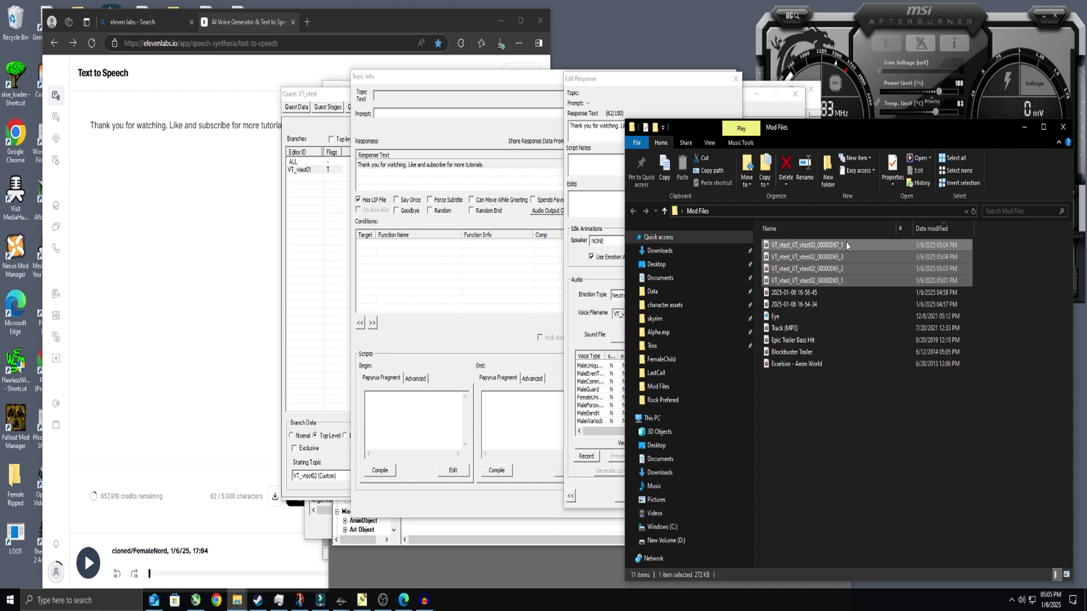
pyautogui.rightClick(828, 263)
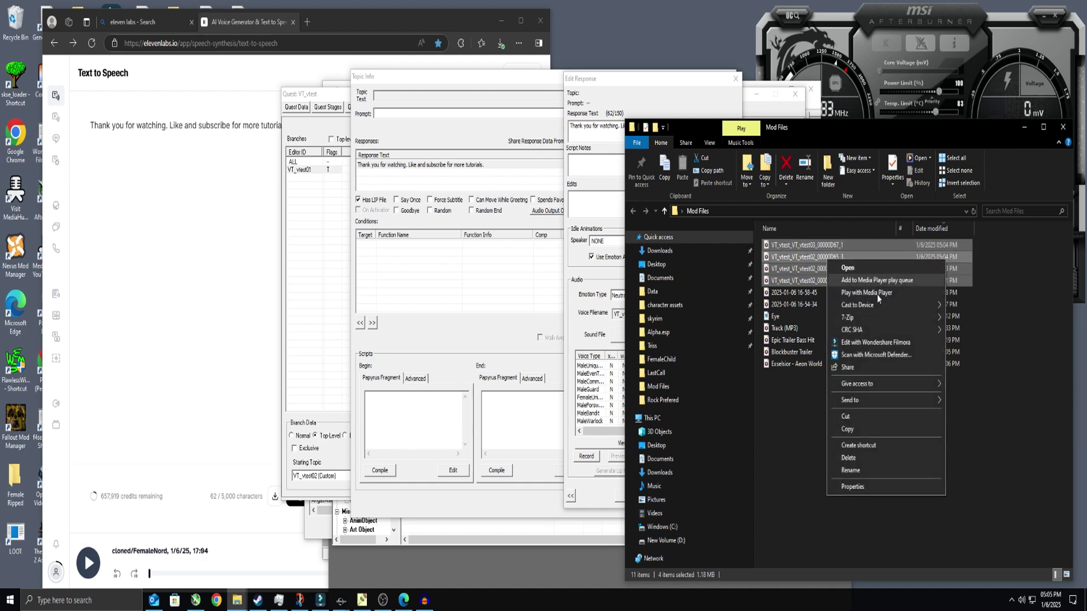
pyautogui.click(851, 417)
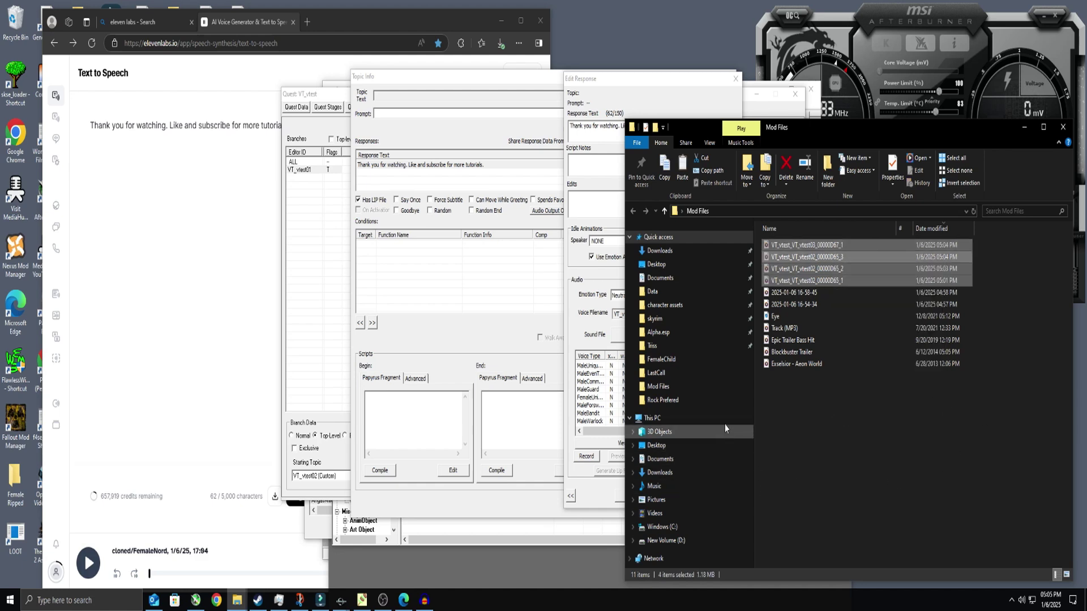
pyautogui.click(659, 332)
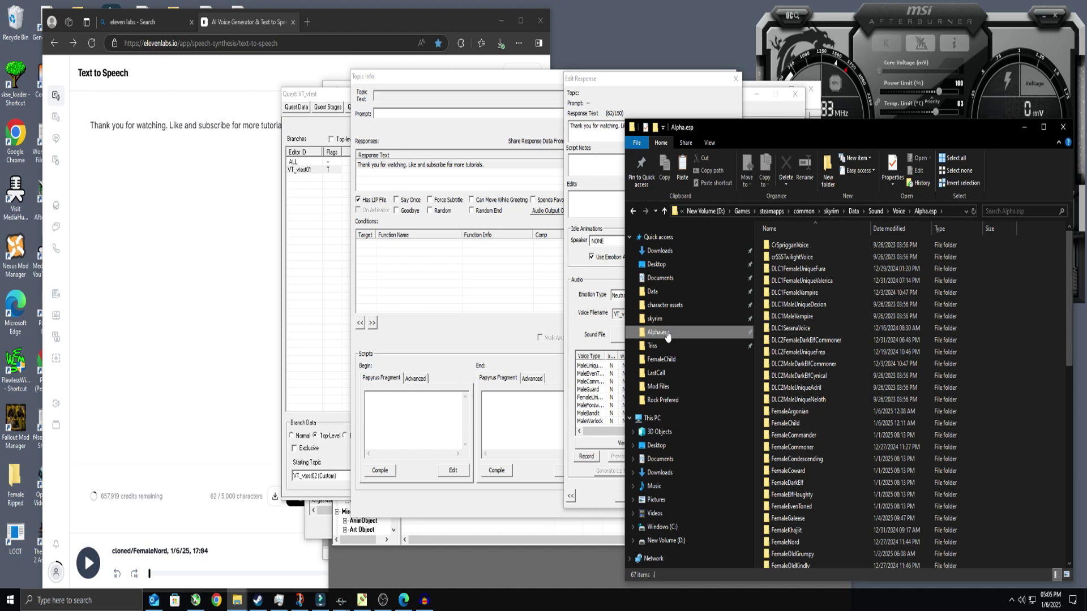
pyautogui.click(898, 213)
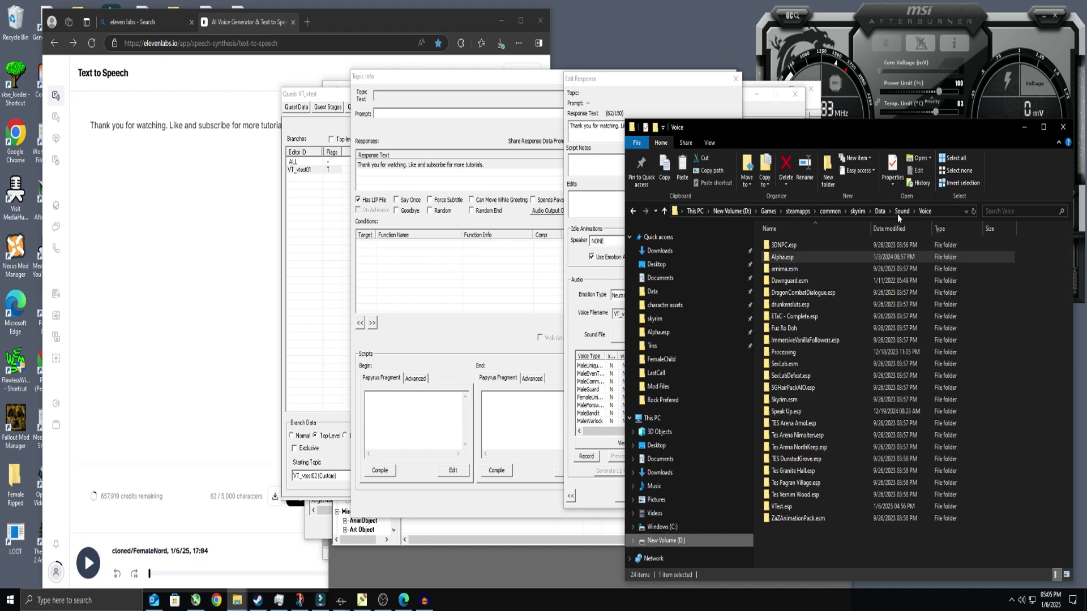
pyautogui.doubleClick(781, 507)
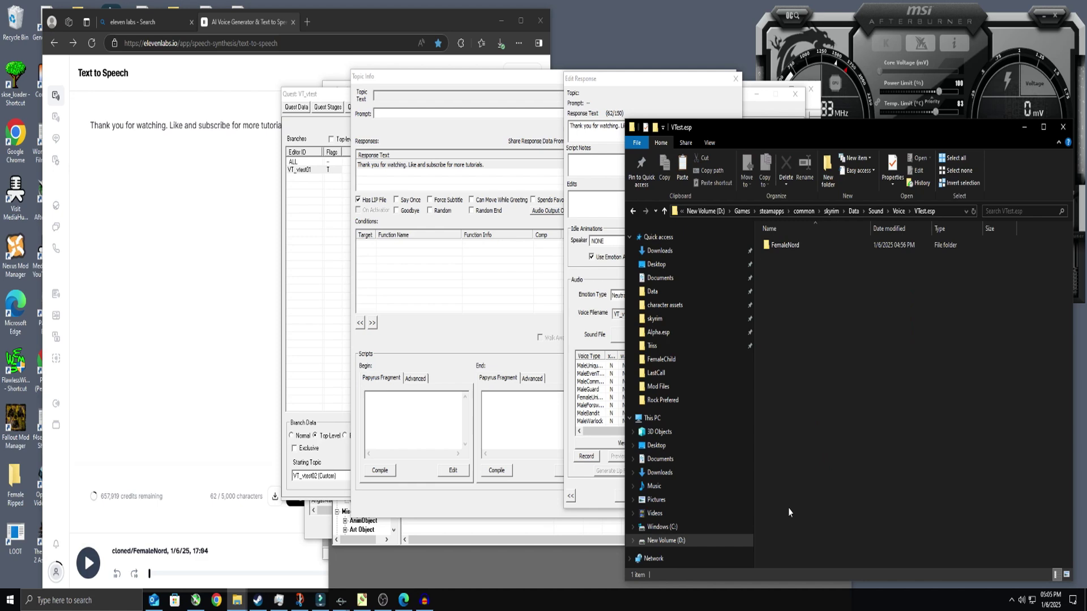
pyautogui.doubleClick(813, 249)
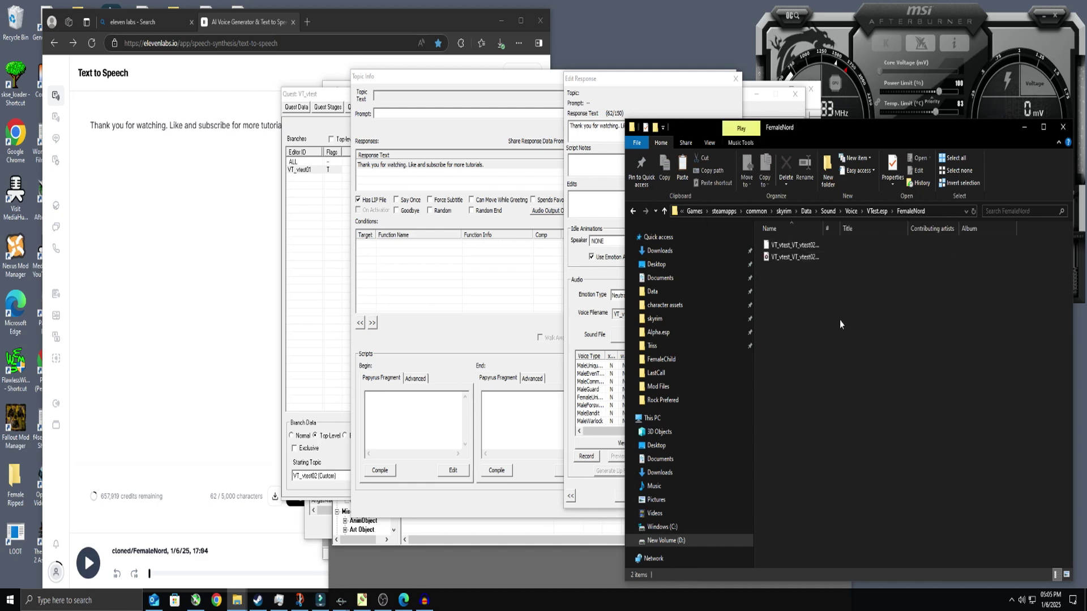
# Delete the two old VT_vtest files and paste in the four new ones
pyautogui.click(814, 257)
pyautogui.click(804, 244)
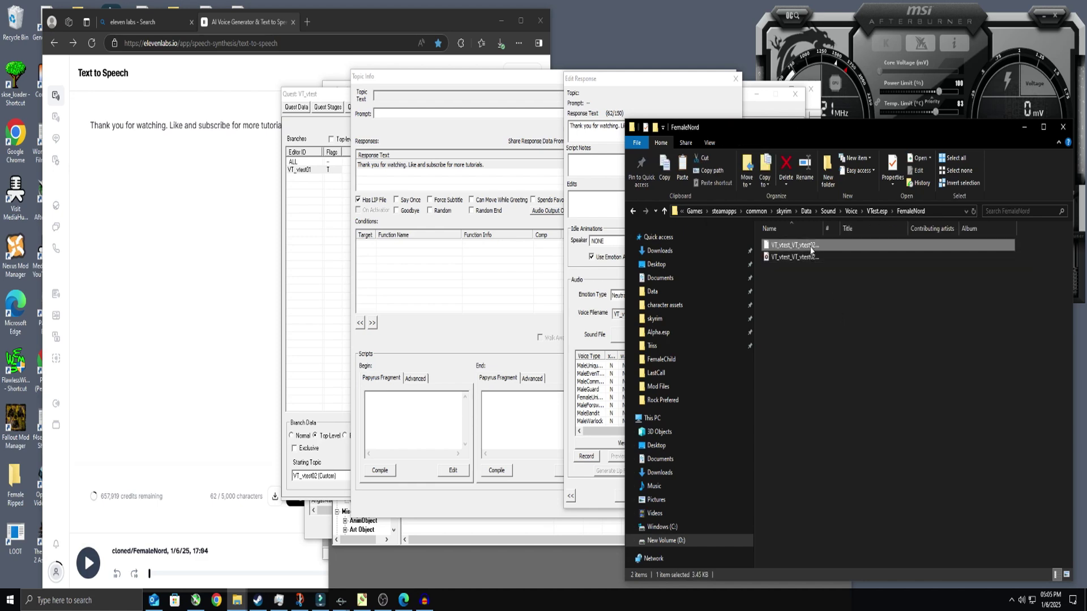
pyautogui.keyDown('shift'); pyautogui.click(809, 258); pyautogui.keyUp('shift')
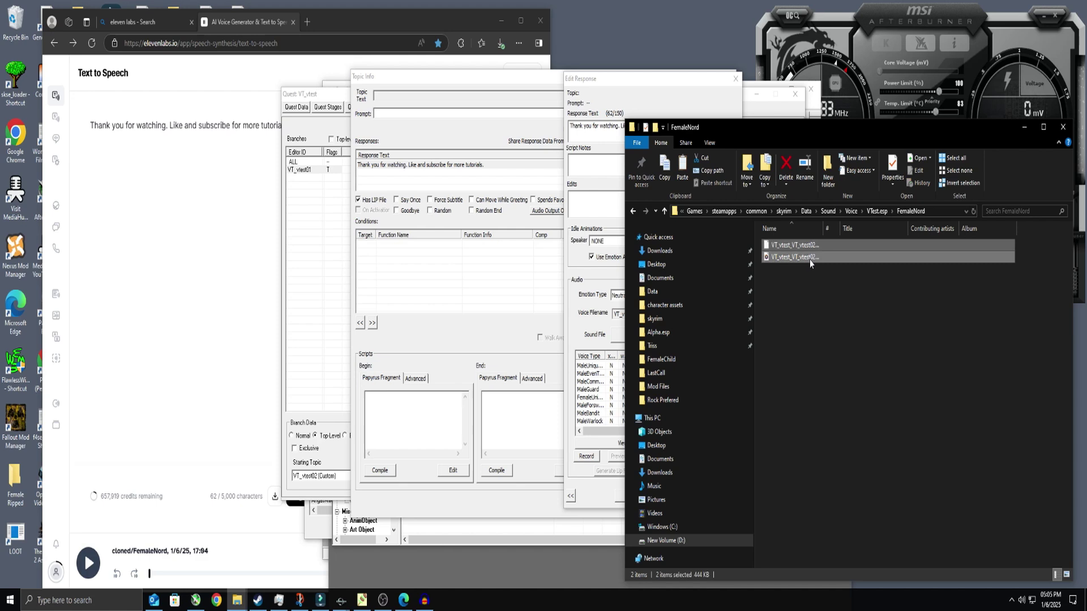
pyautogui.press('Delete')
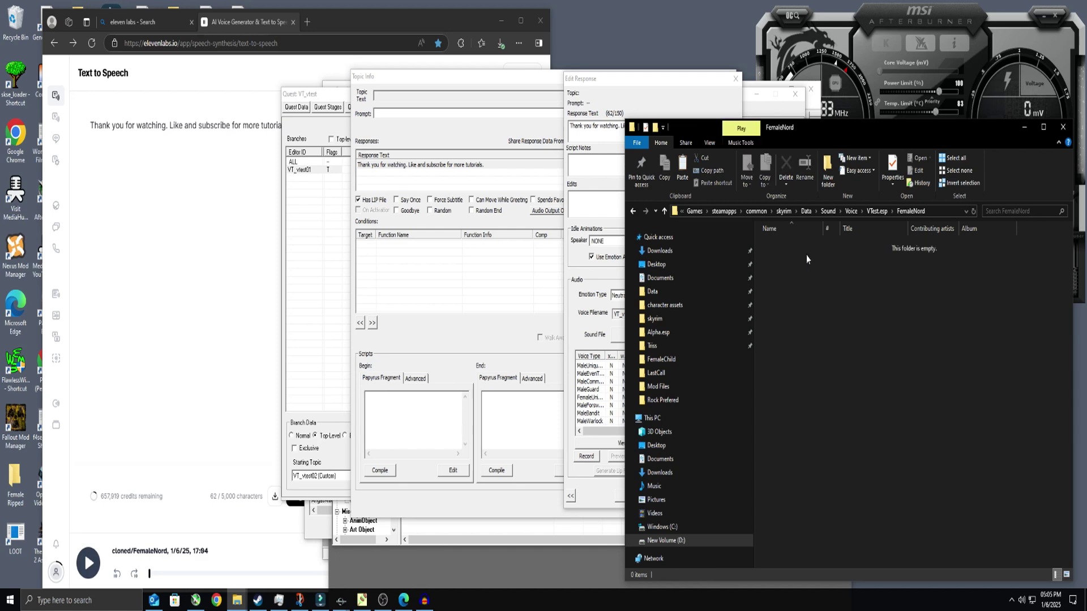
pyautogui.rightClick(791, 255)
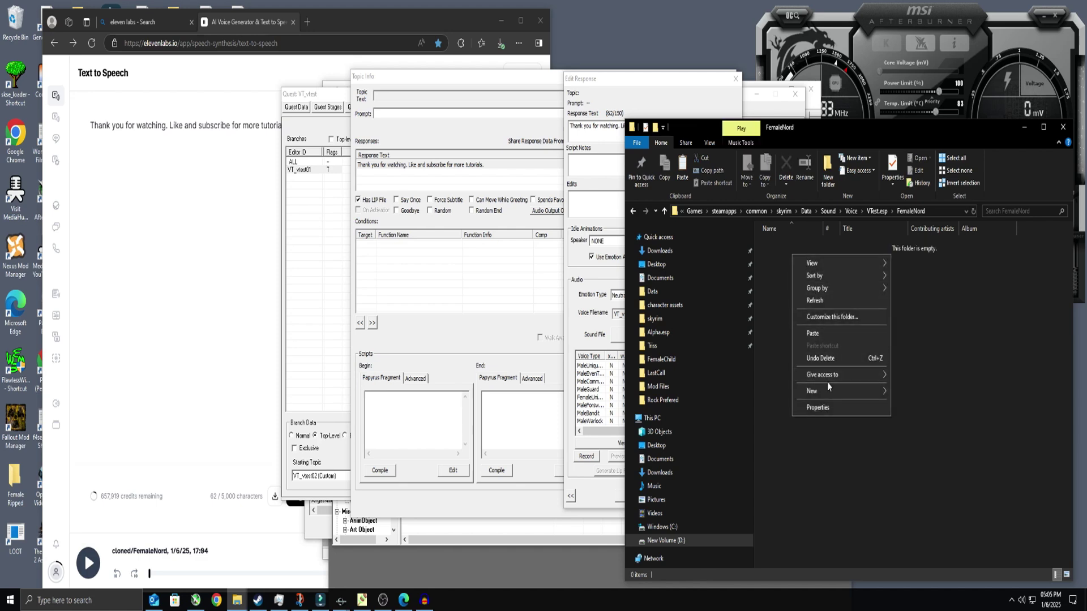
pyautogui.click(815, 334)
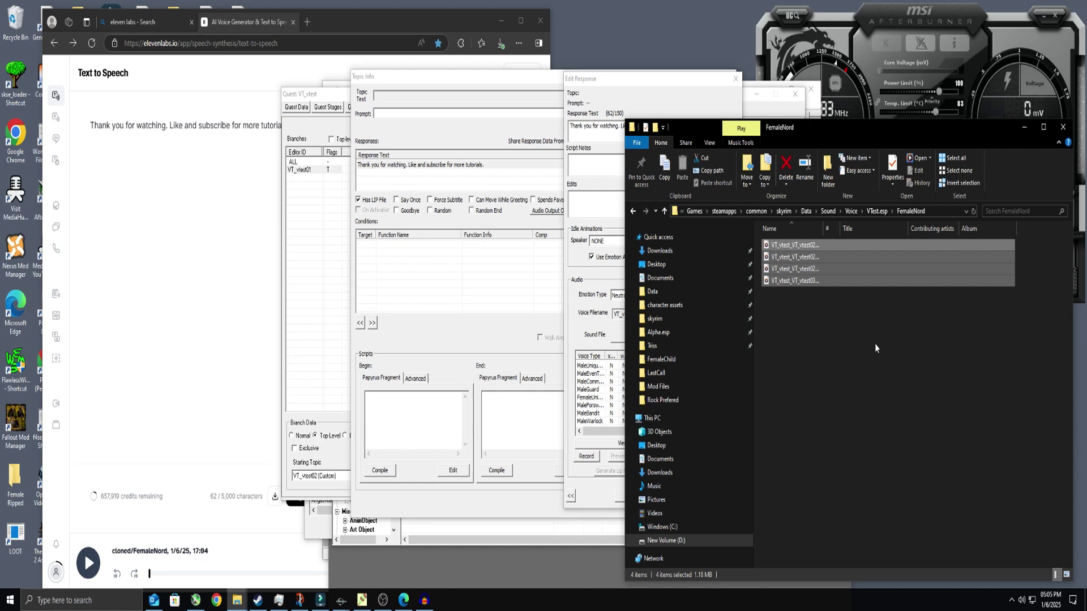
# Confirm and close the thank-you response and the VT_vtest03 Topic Info window
pyautogui.click(688, 97)
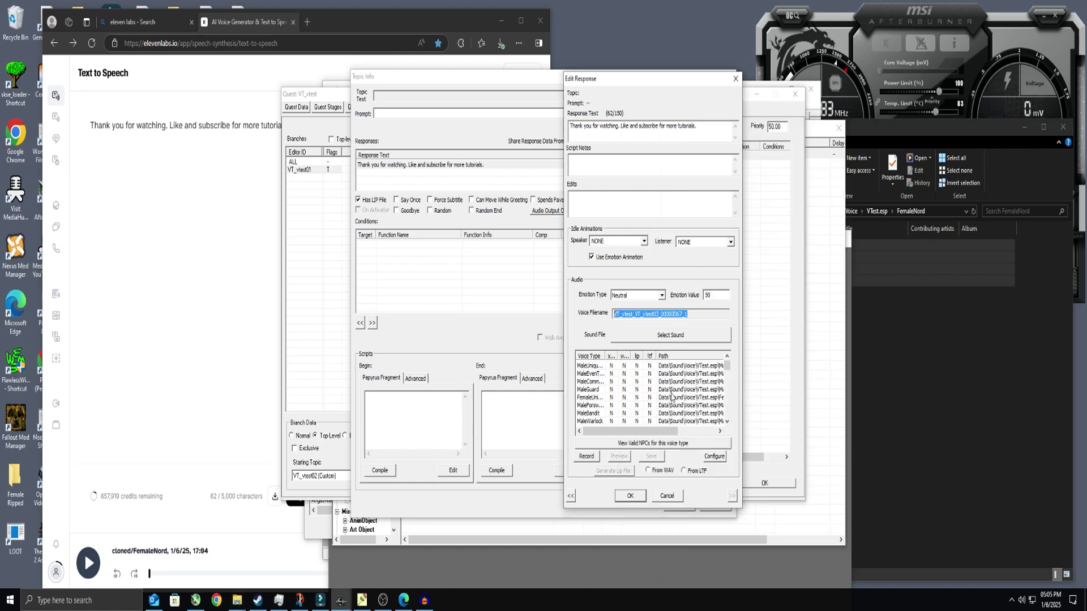
pyautogui.click(631, 496)
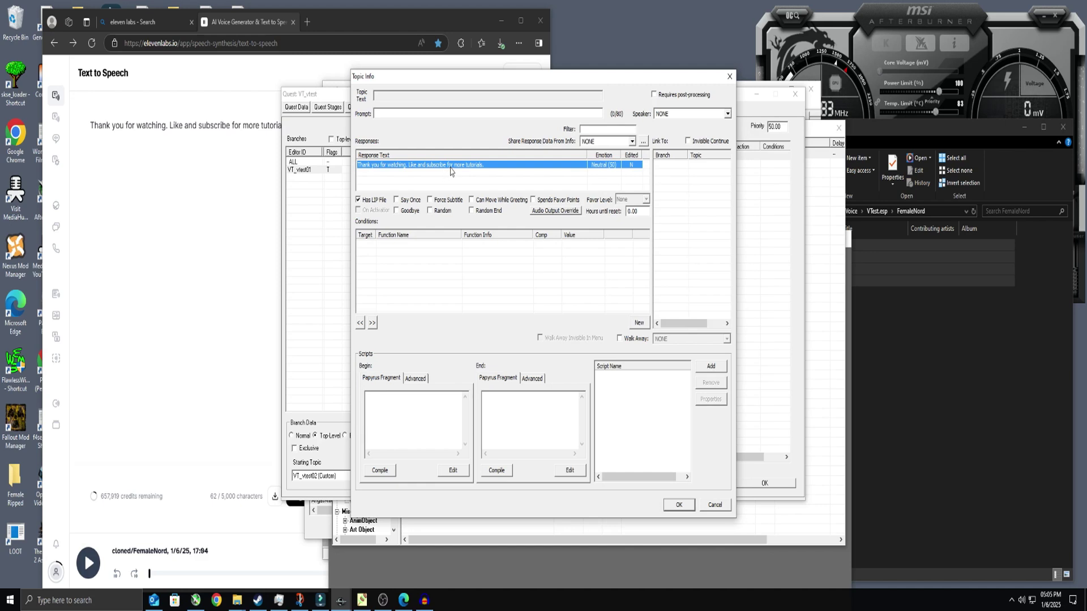
pyautogui.doubleClick(452, 169)
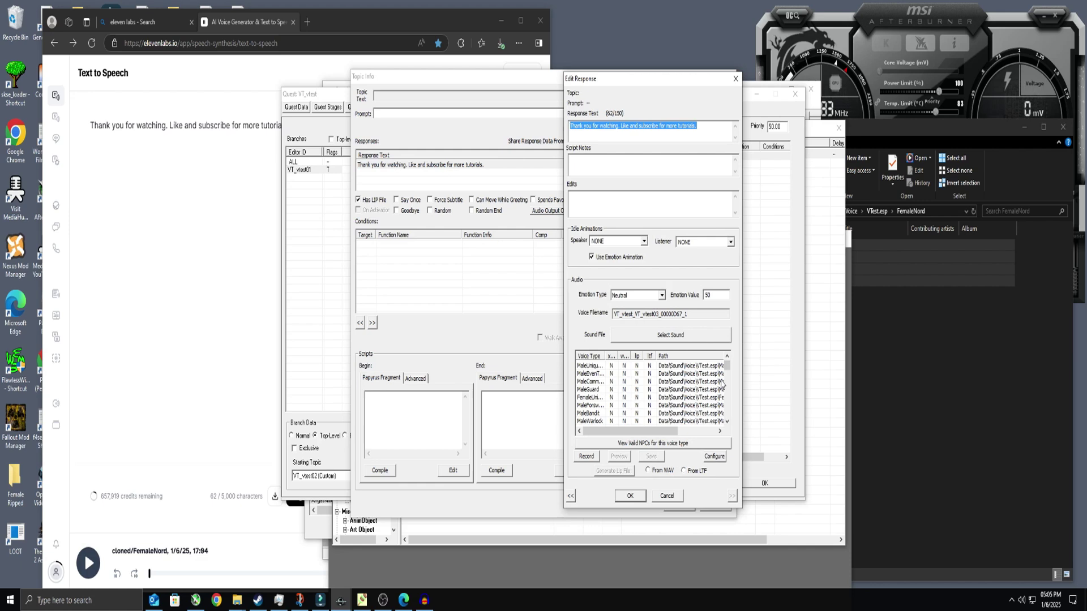
pyautogui.click(630, 496)
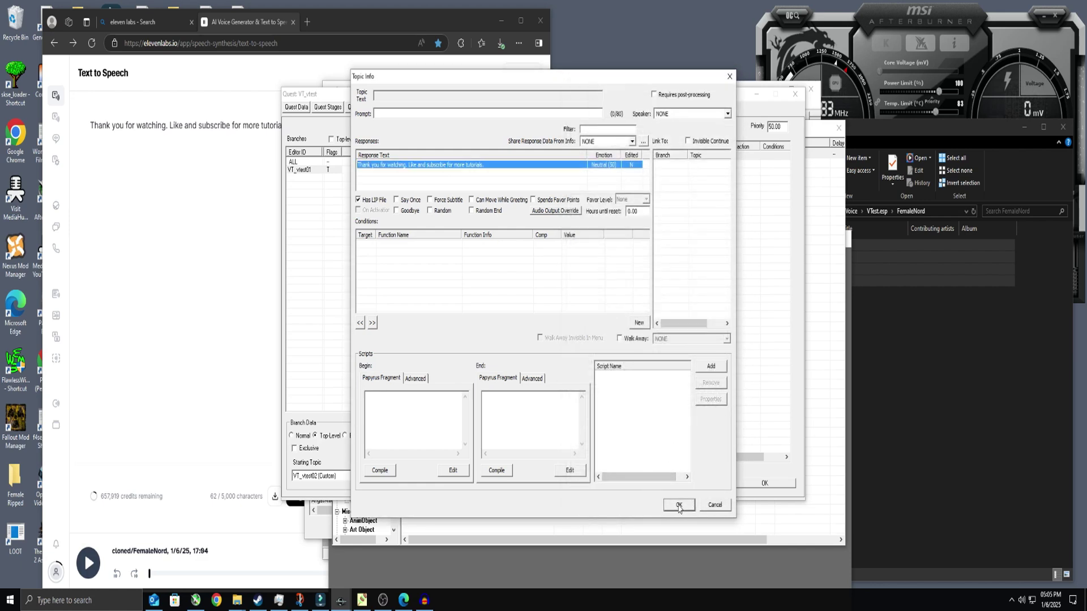
pyautogui.click(679, 505)
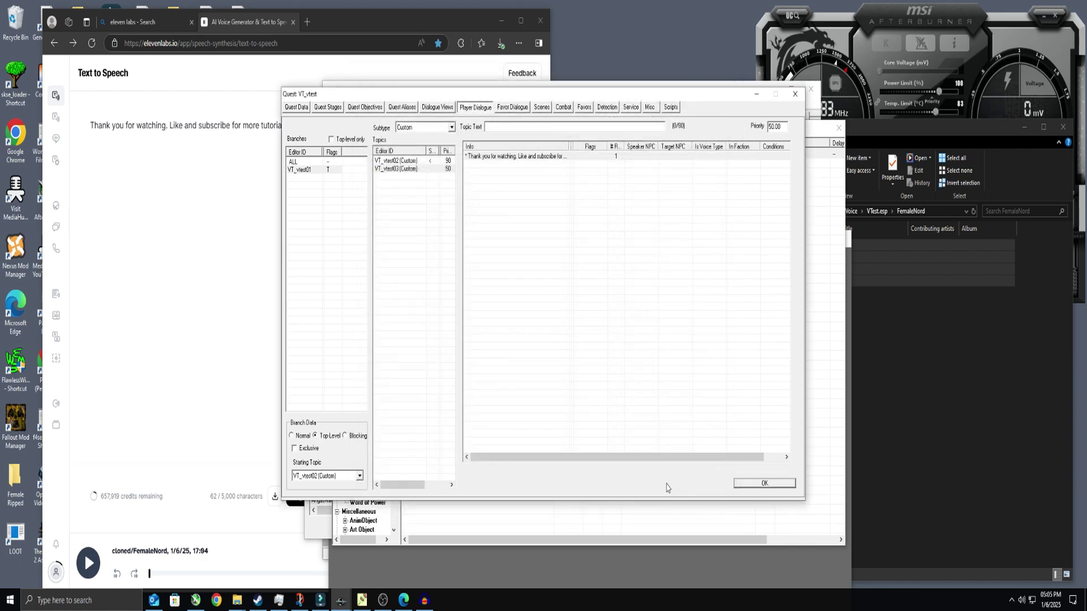
# Open VT_vtest02's 'Yes they did. It looks like you did it properly.' response for editing
pyautogui.click(405, 161)
pyautogui.doubleClick(516, 157)
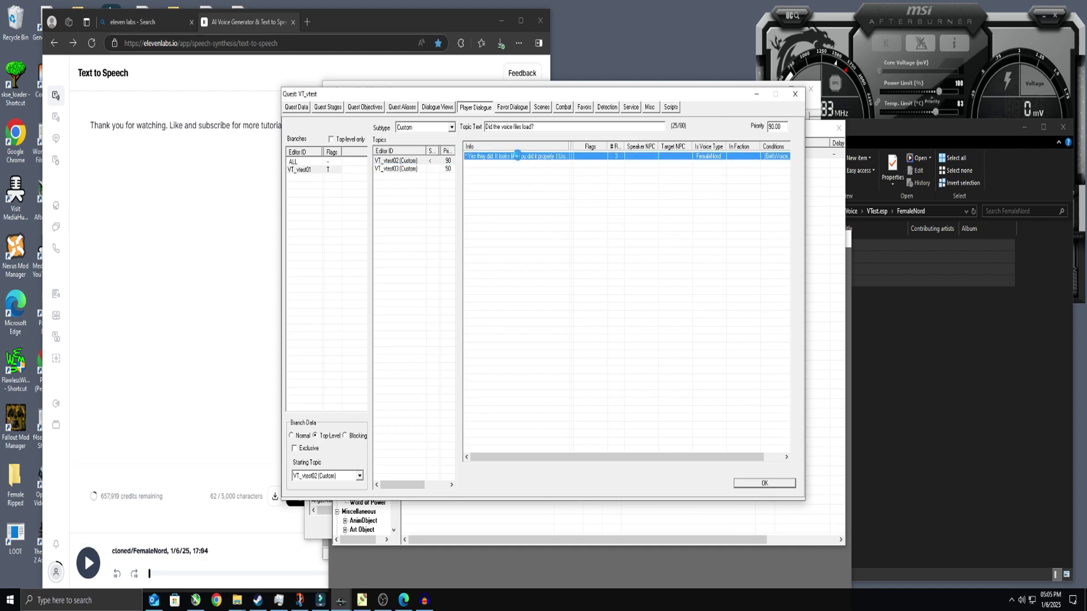
pyautogui.doubleClick(449, 165)
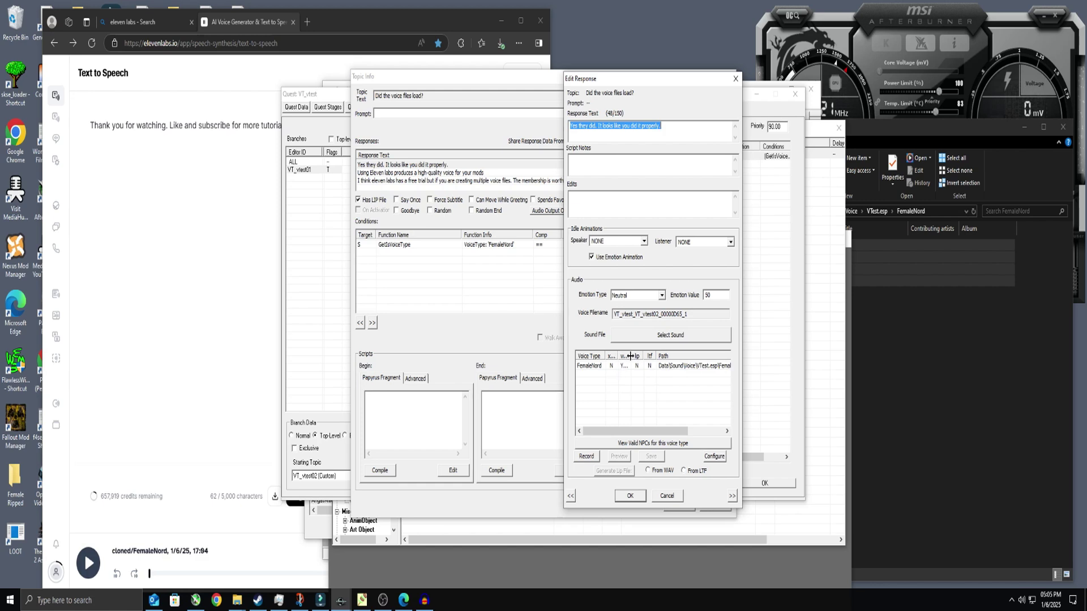
# Generate a lip file from the WAV for the FemaleNord voice type
pyautogui.moveTo(630, 356); pyautogui.dragTo(633, 356)
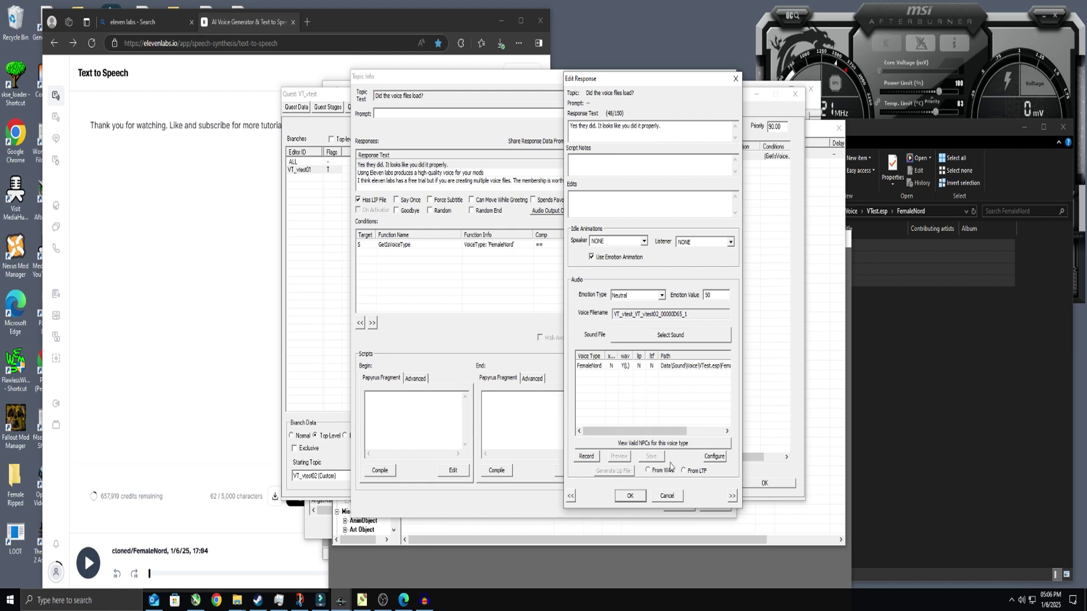
pyautogui.click(639, 367)
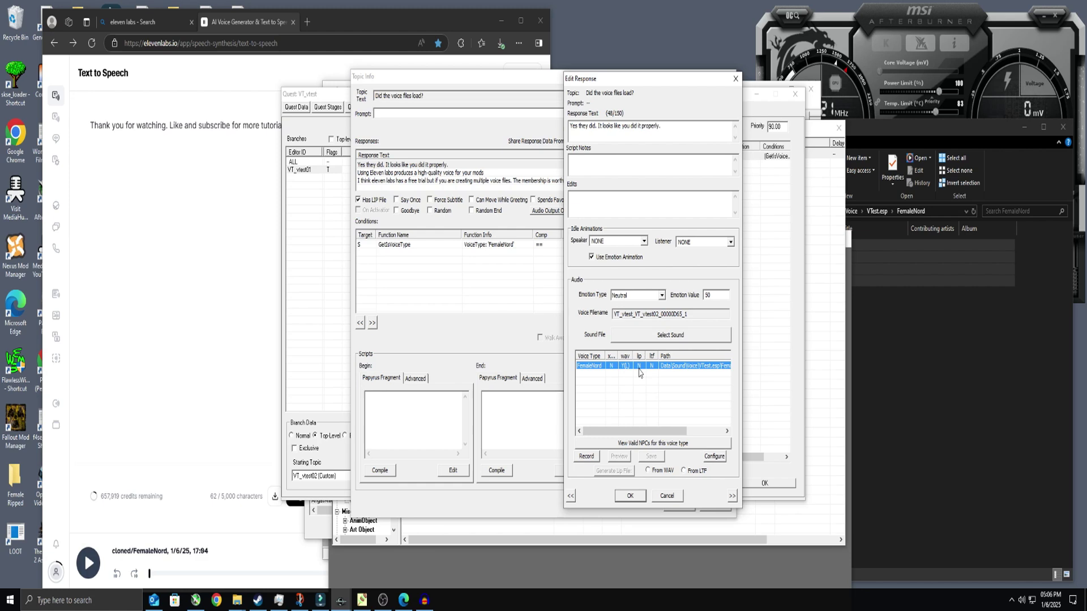
pyautogui.click(648, 470)
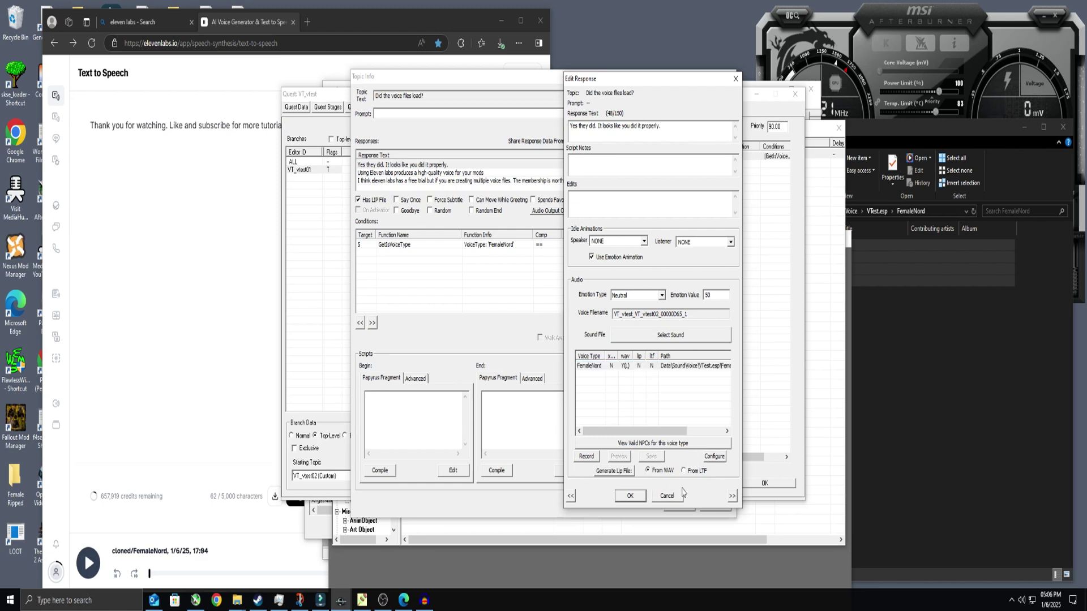
pyautogui.click(632, 498)
pyautogui.click(616, 473)
# Check the FemaleNord folder for the lip file, then close the response, topic and quest editors
pyautogui.click(932, 127)
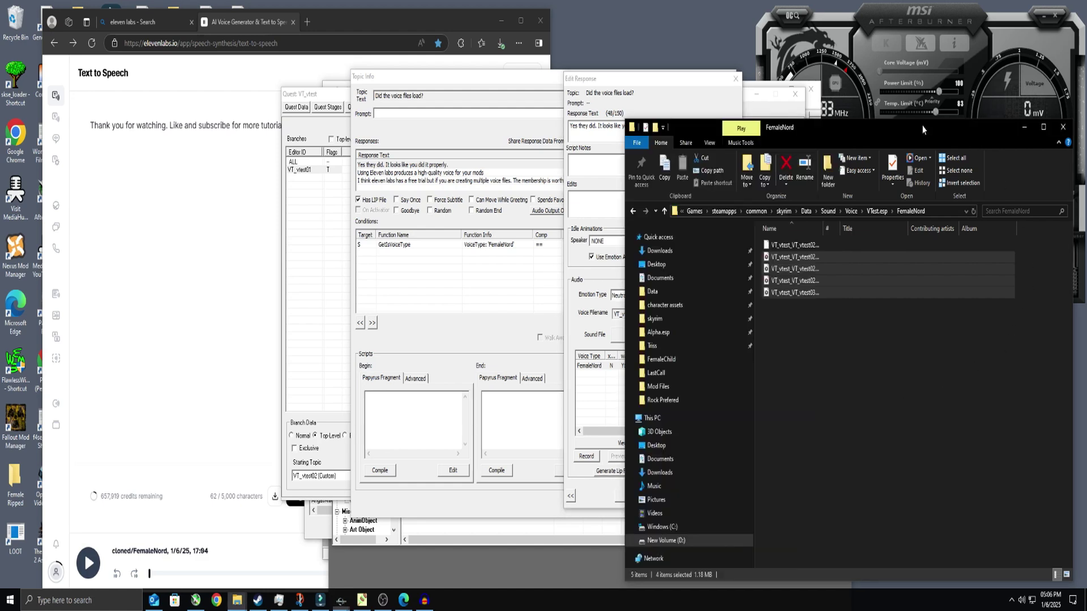
pyautogui.click(814, 249)
pyautogui.click(666, 96)
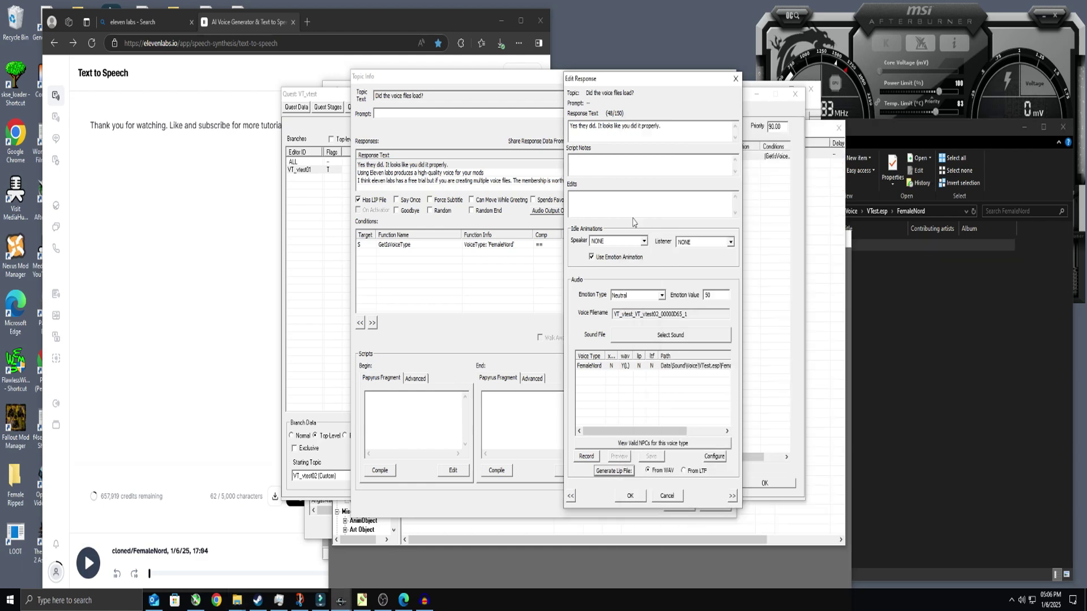
pyautogui.click(630, 496)
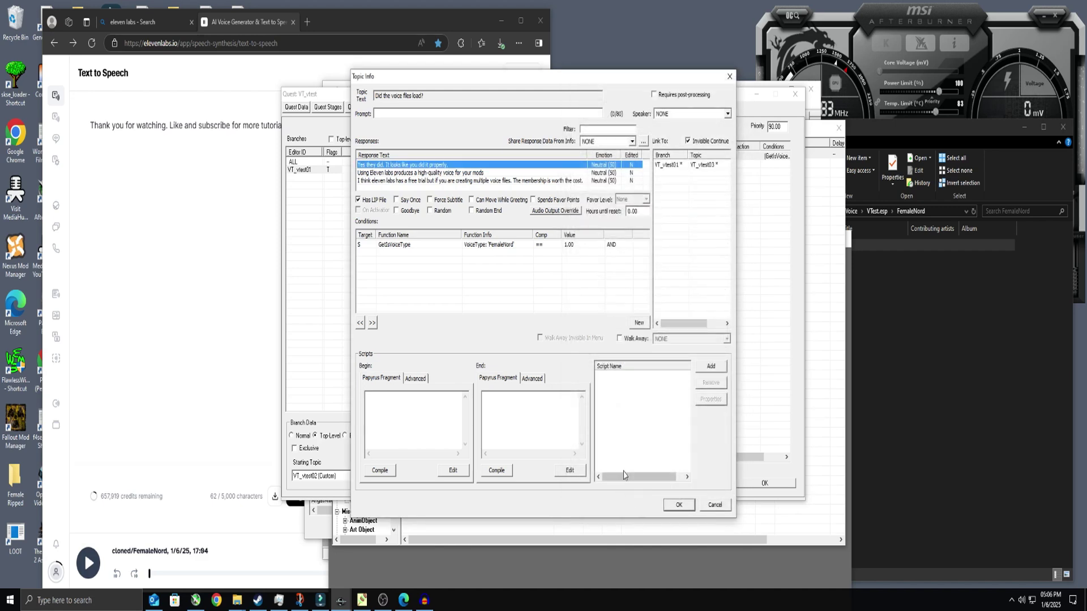
pyautogui.click(679, 505)
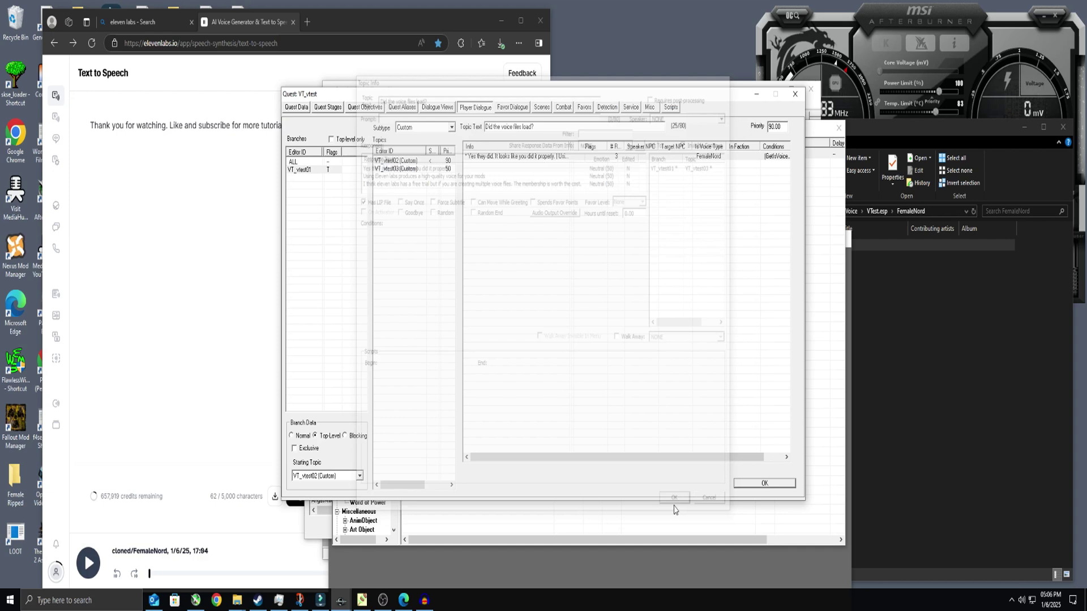
pyautogui.click(763, 487)
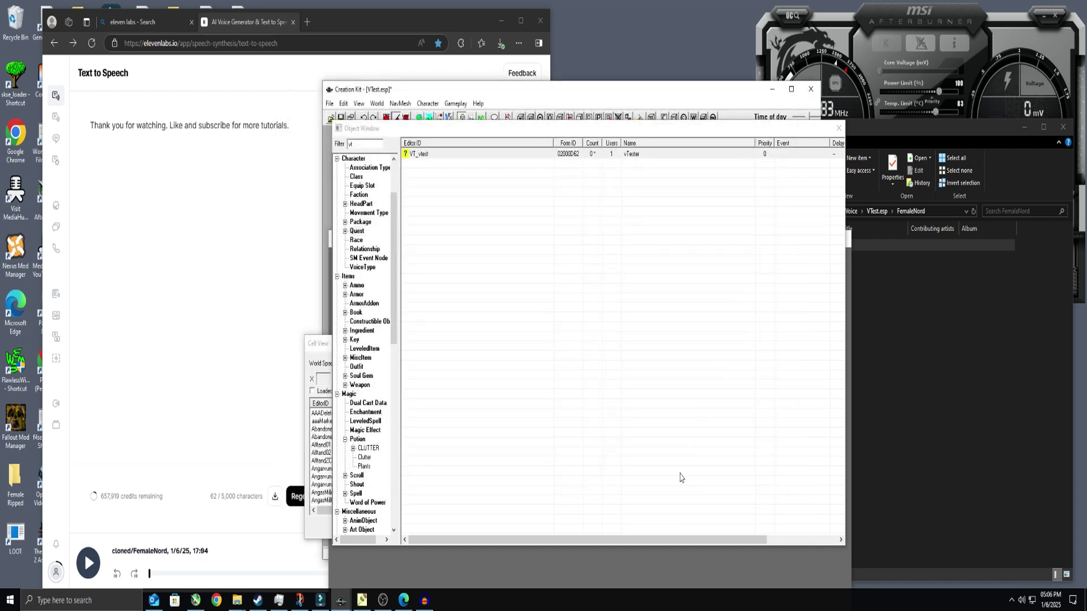
# Save VTest.esp and forcibly recreate all facial animation files via Gameplay > Facial Animation
pyautogui.click(341, 117)
pyautogui.click(455, 104)
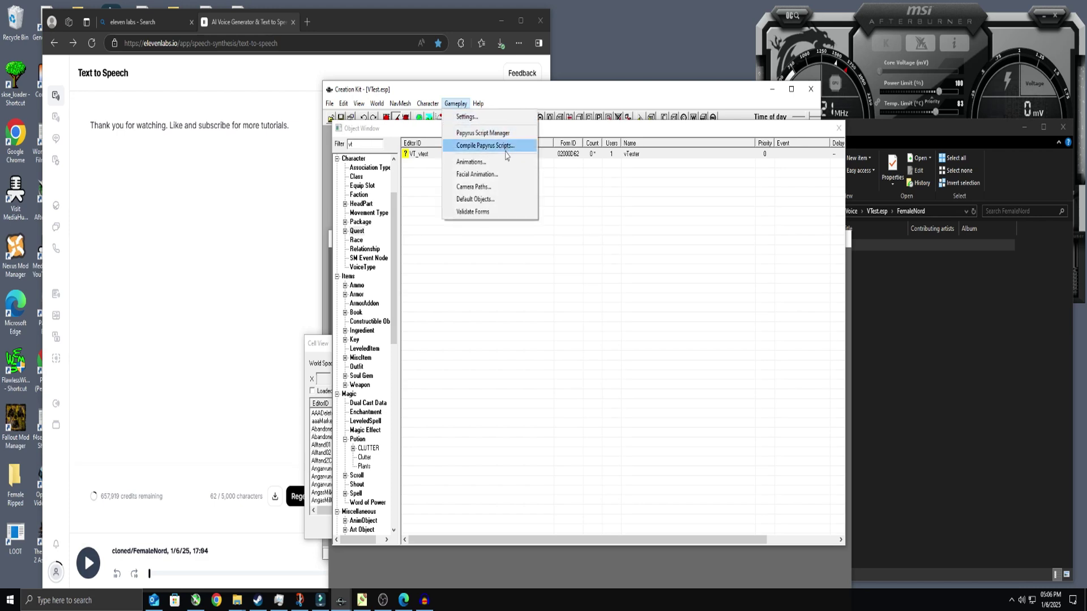
pyautogui.click(473, 175)
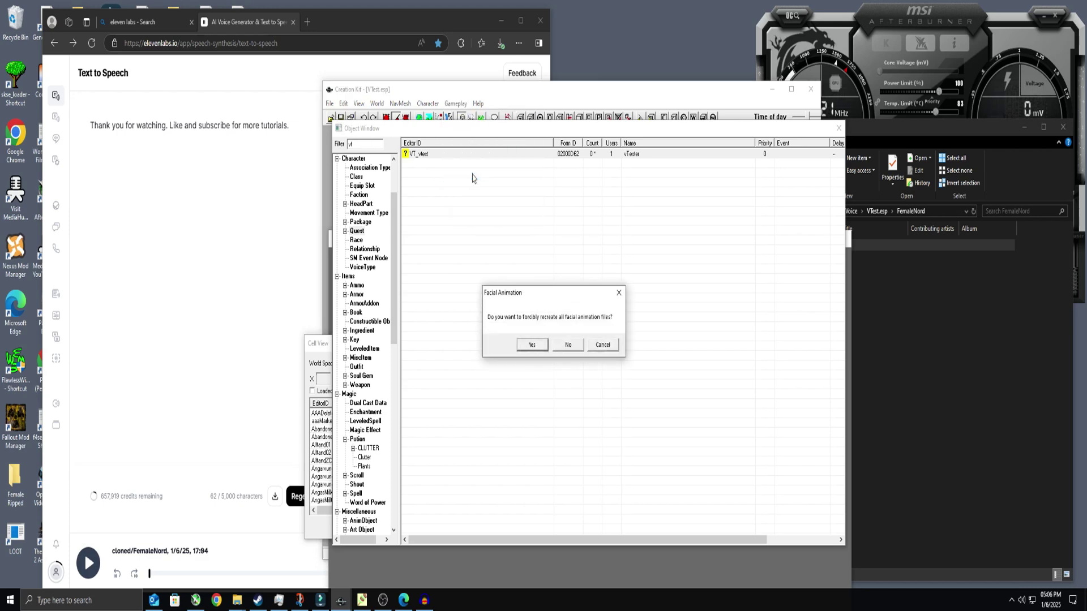
pyautogui.click(530, 345)
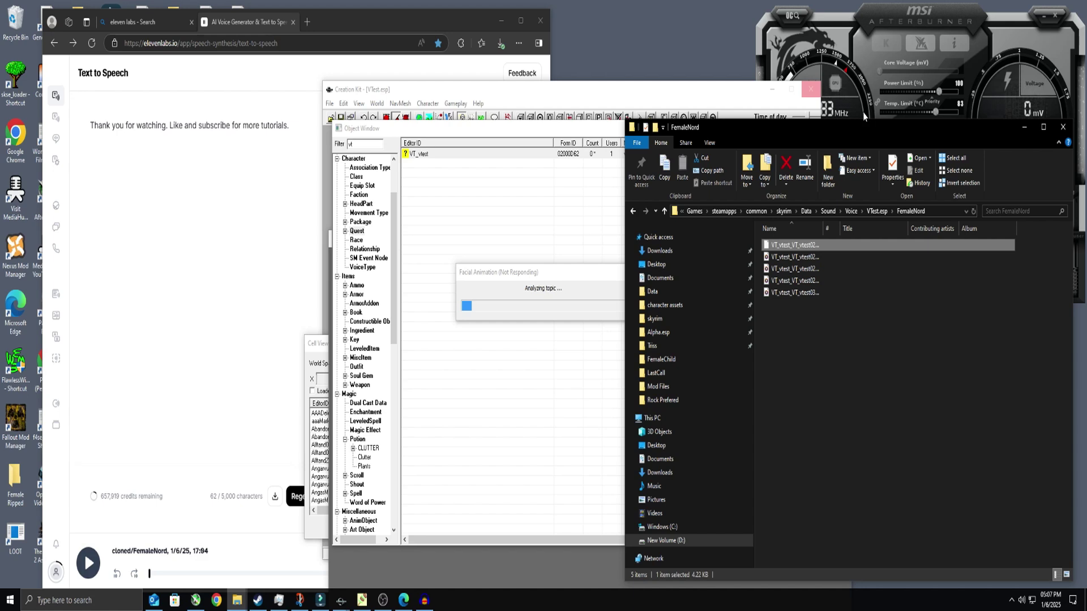
# Show the FemaleNord voice's settings in ElevenLabs, then minimize the browser
pyautogui.click(272, 23)
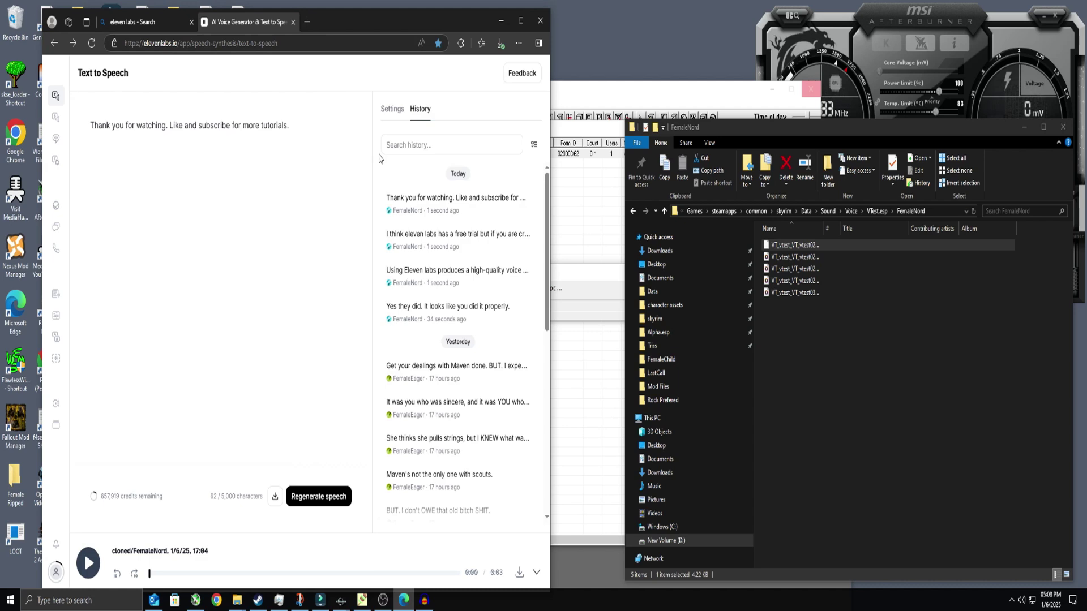
pyautogui.click(392, 109)
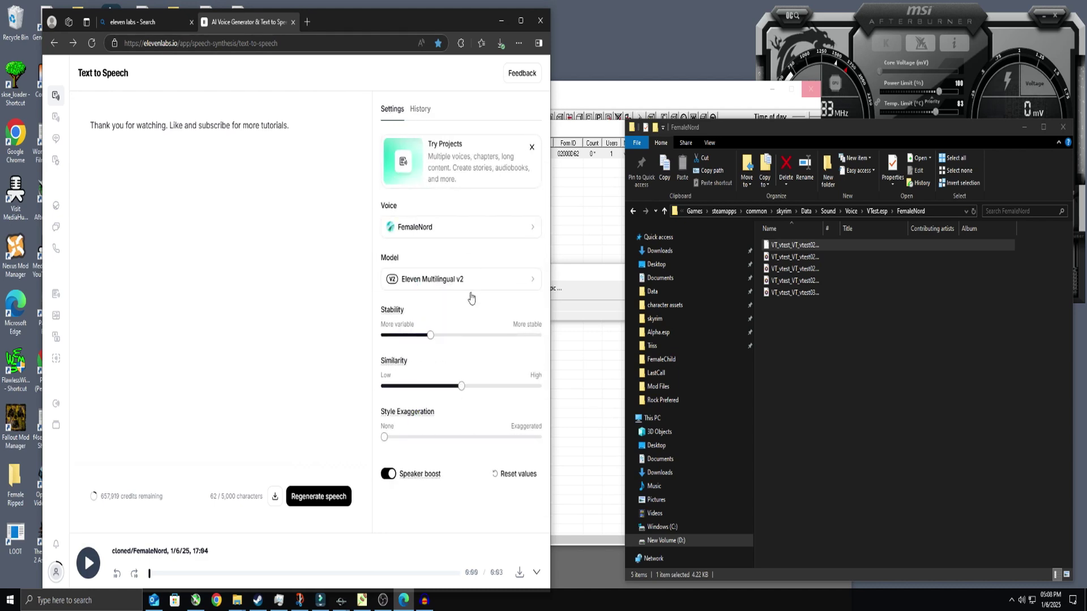
pyautogui.moveTo(431, 340)
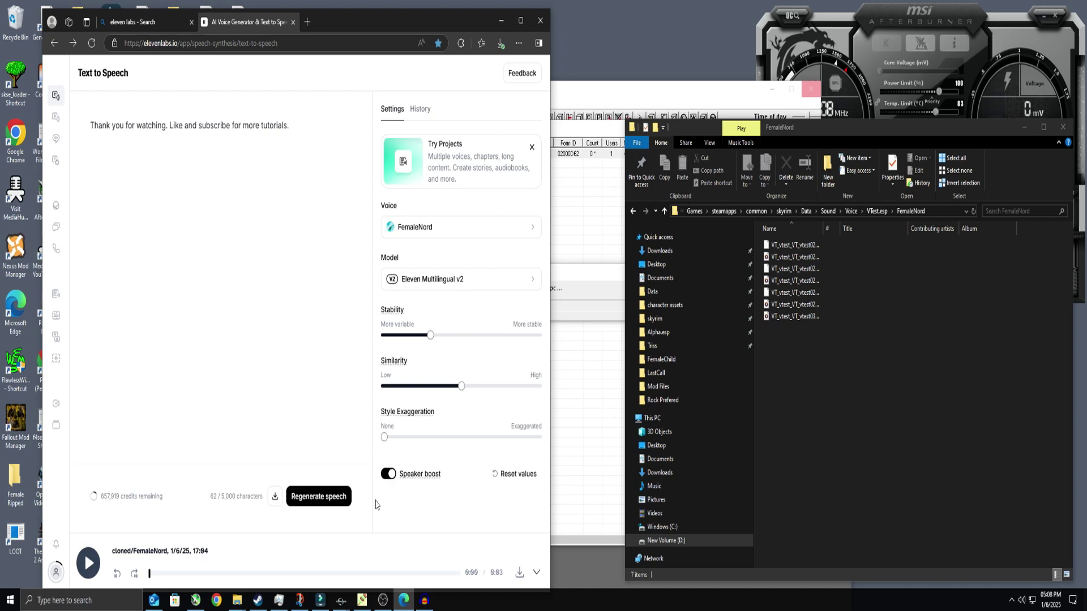
pyautogui.click(382, 602)
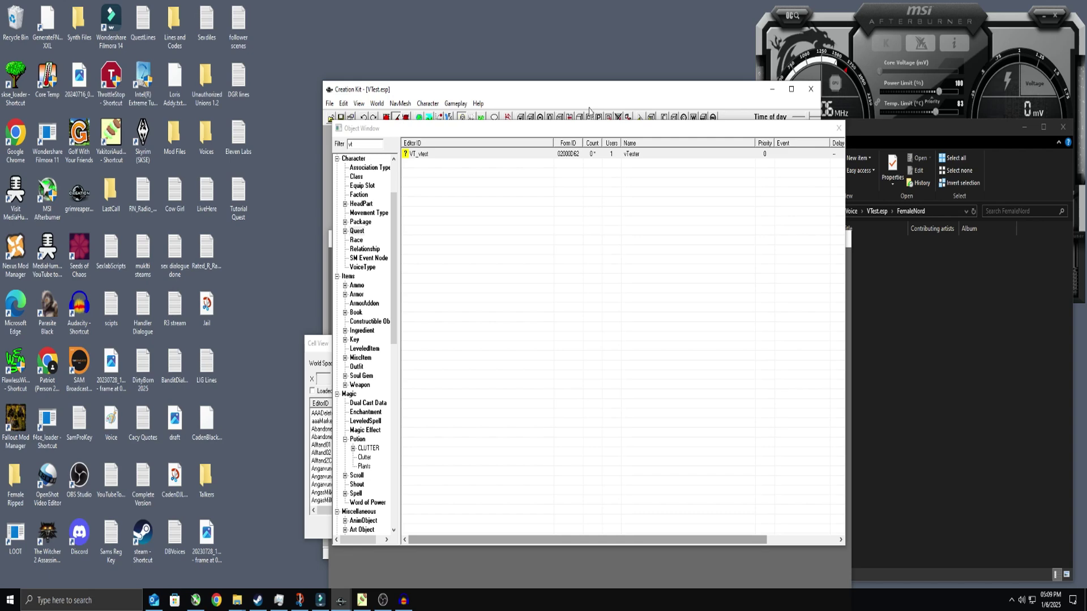
# Launch Yakitori Audio Converter and browse its sound file picker to Voice\VTest.esp\FemaleNord
pyautogui.click(110, 145)
pyautogui.doubleClick(110, 146)
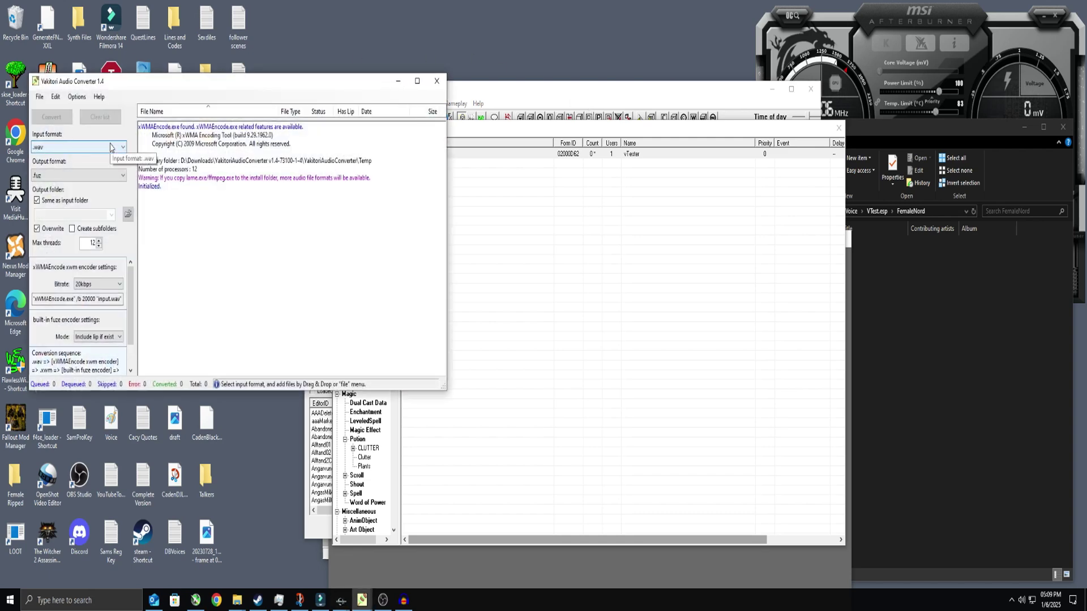
pyautogui.click(39, 97)
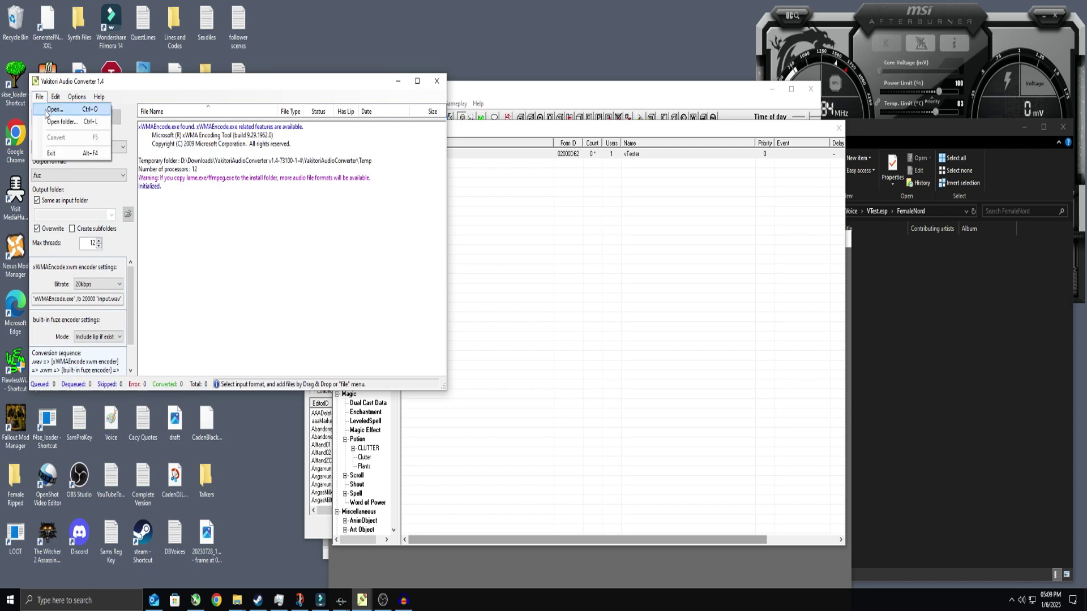
pyautogui.click(54, 110)
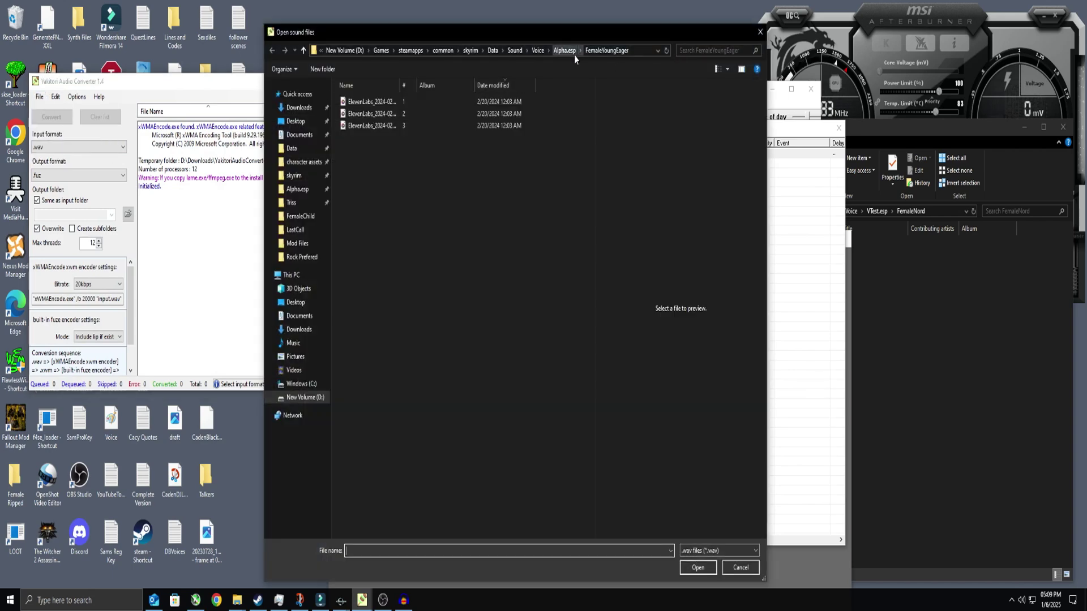
pyautogui.click(537, 50)
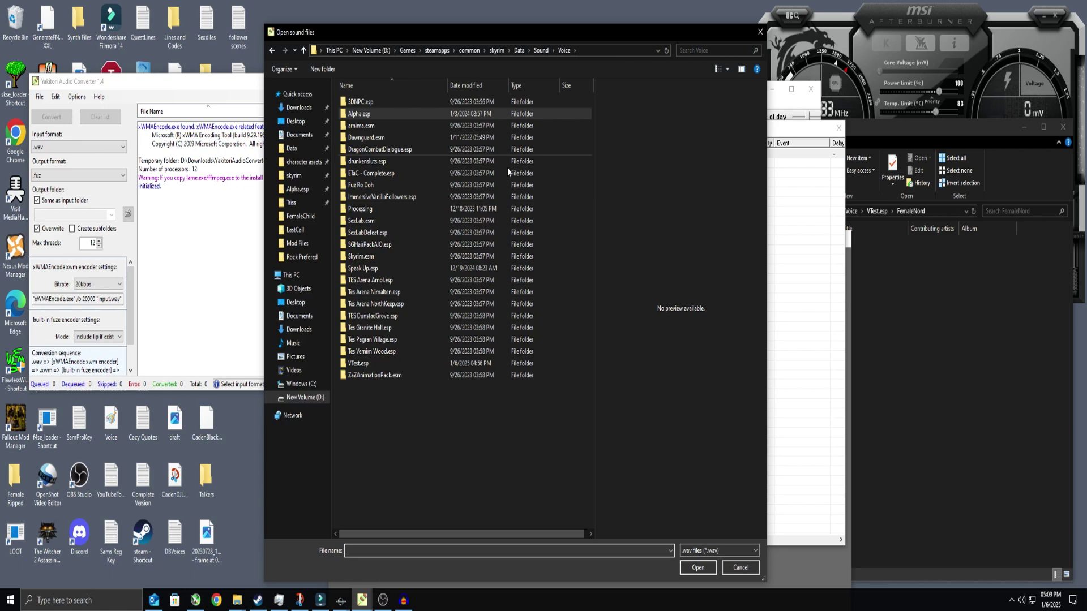
pyautogui.doubleClick(362, 365)
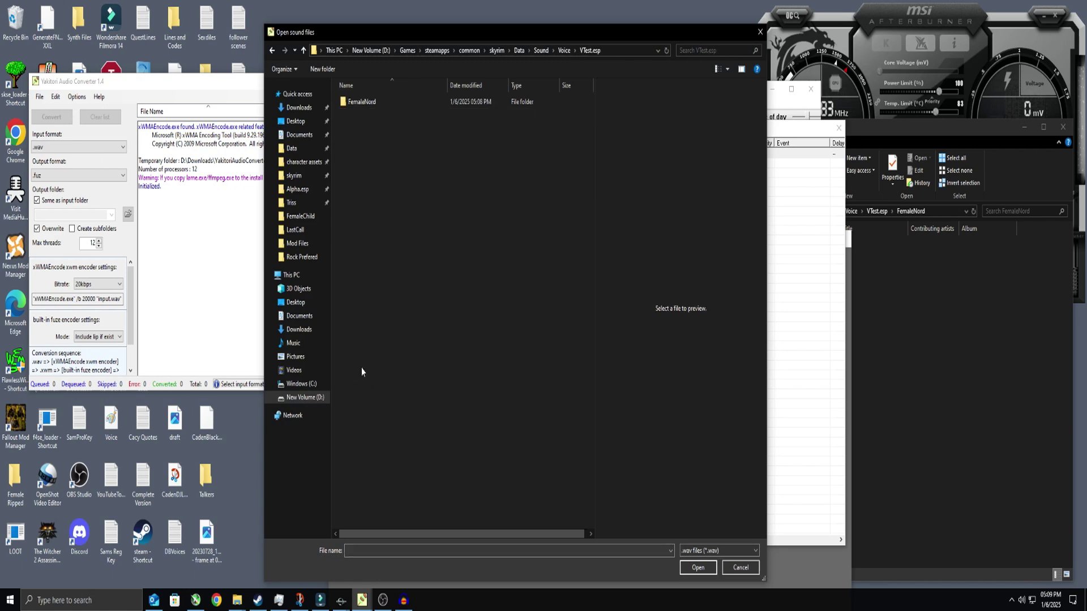
pyautogui.doubleClick(384, 103)
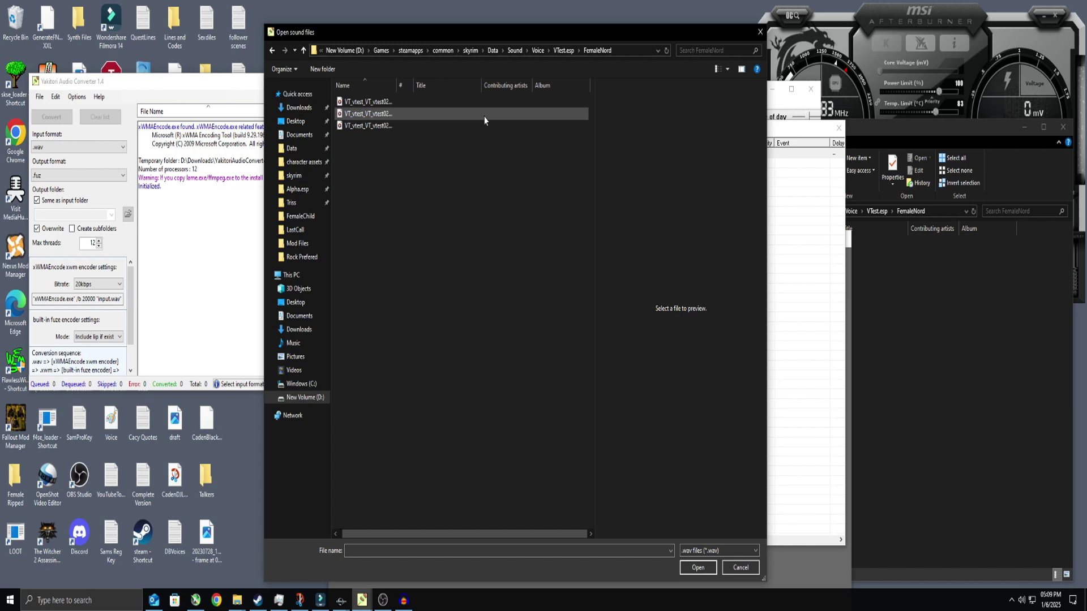
pyautogui.click(911, 127)
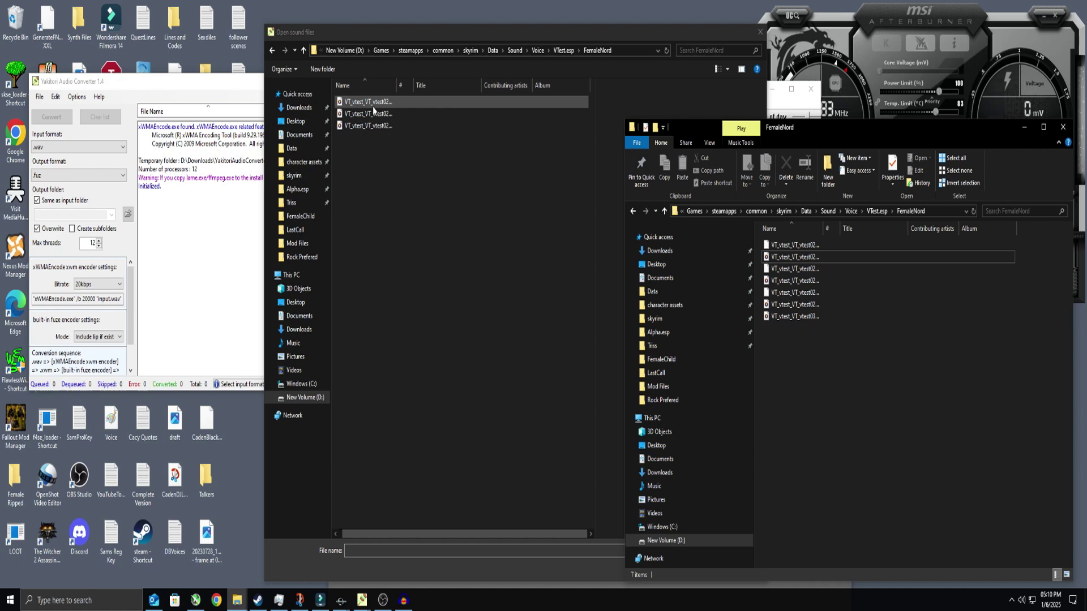
# Check the Properties of two FemaleNord voice files, finding one WAV and one MP3
pyautogui.click(600, 34)
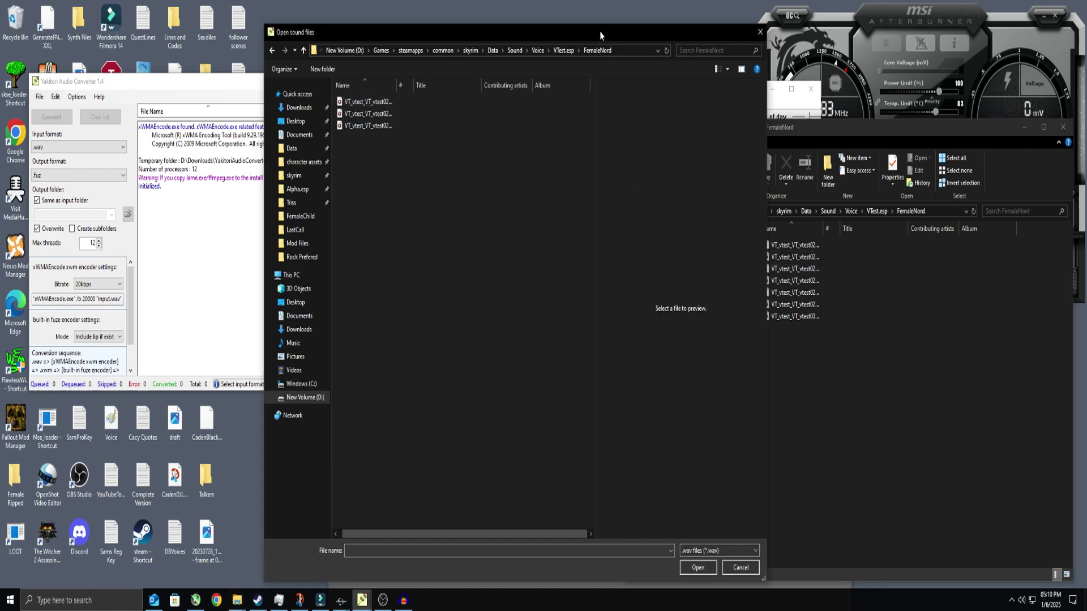
pyautogui.click(855, 128)
pyautogui.rightClick(797, 257)
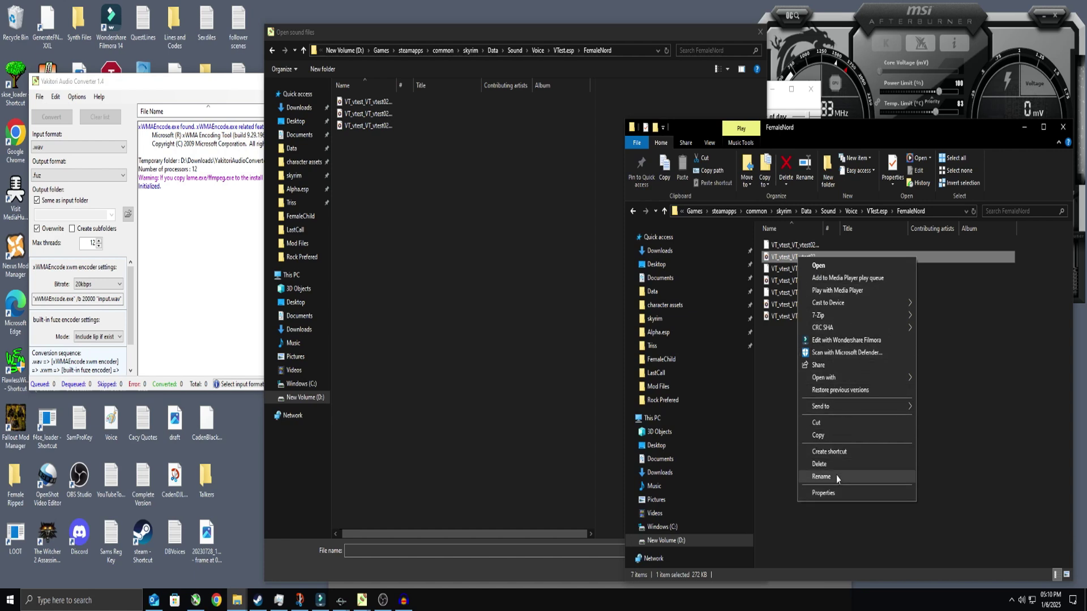
pyautogui.click(835, 495)
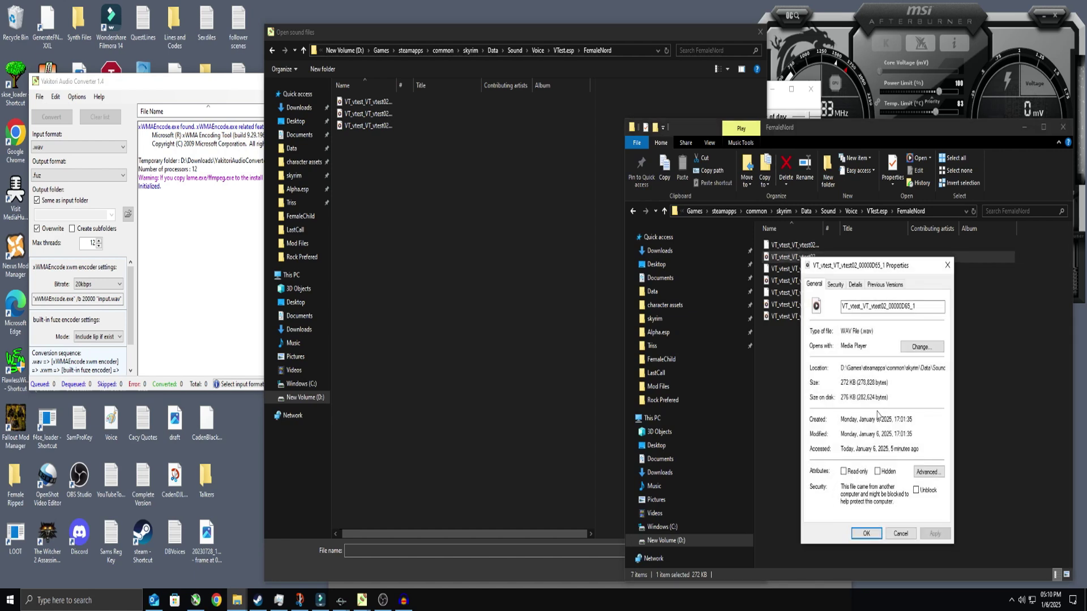
pyautogui.click(947, 265)
pyautogui.click(812, 284)
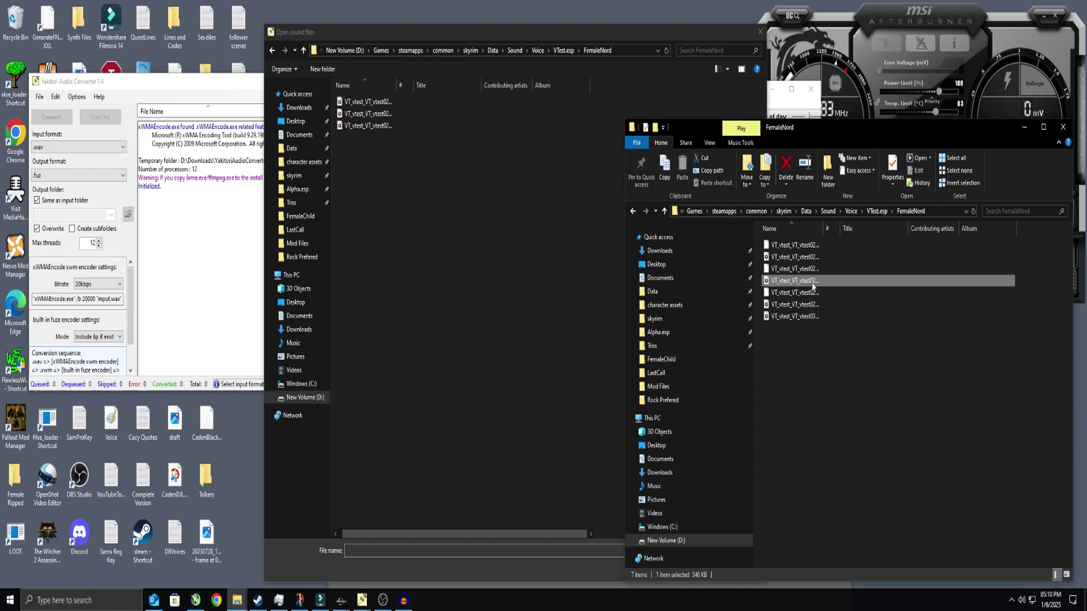
pyautogui.rightClick(812, 283)
pyautogui.click(832, 519)
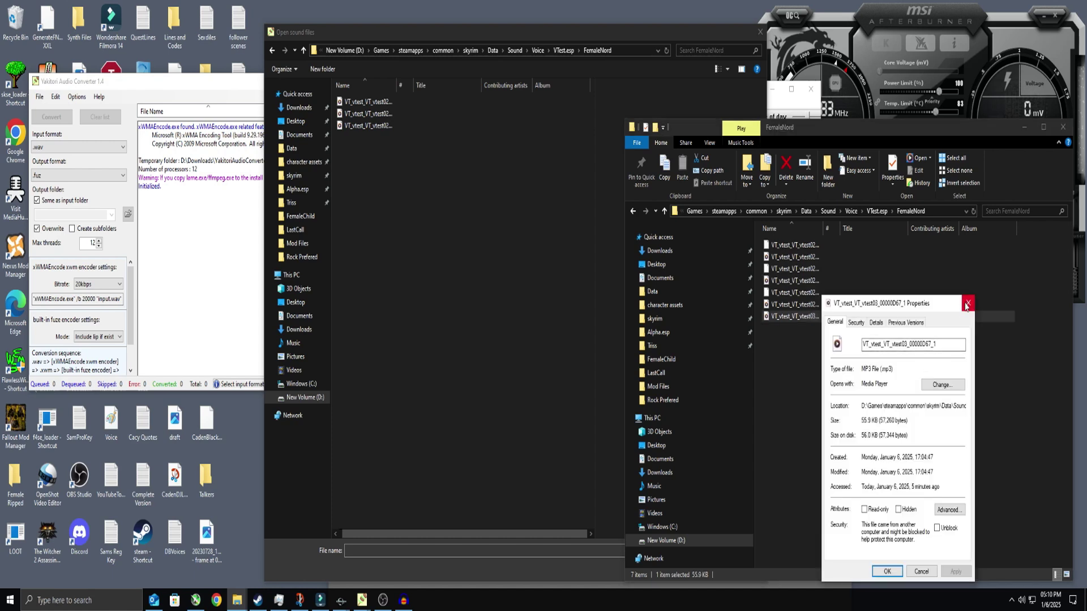
pyautogui.click(967, 304)
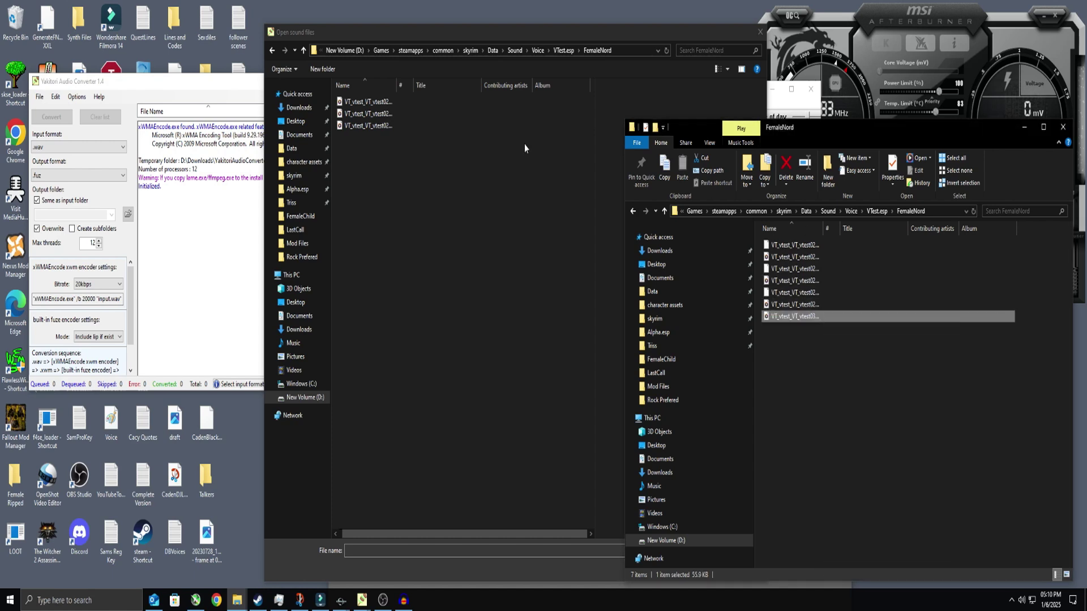
# Cancel the sound file picker and close Yakitori Audio Converter
pyautogui.click(227, 85)
pyautogui.click(230, 86)
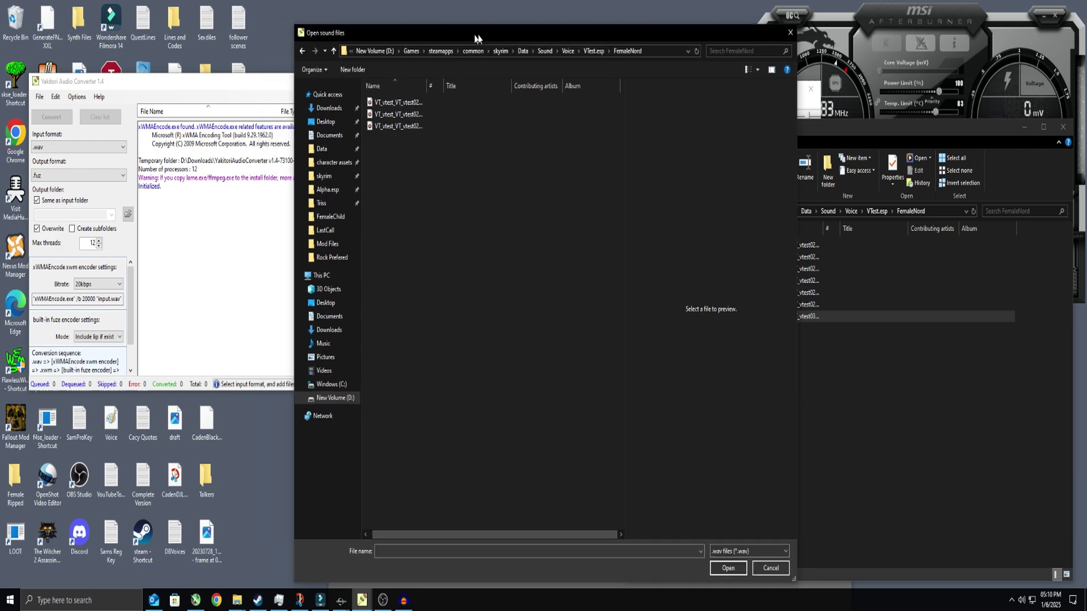
pyautogui.moveTo(445, 38); pyautogui.dragTo(642, 33)
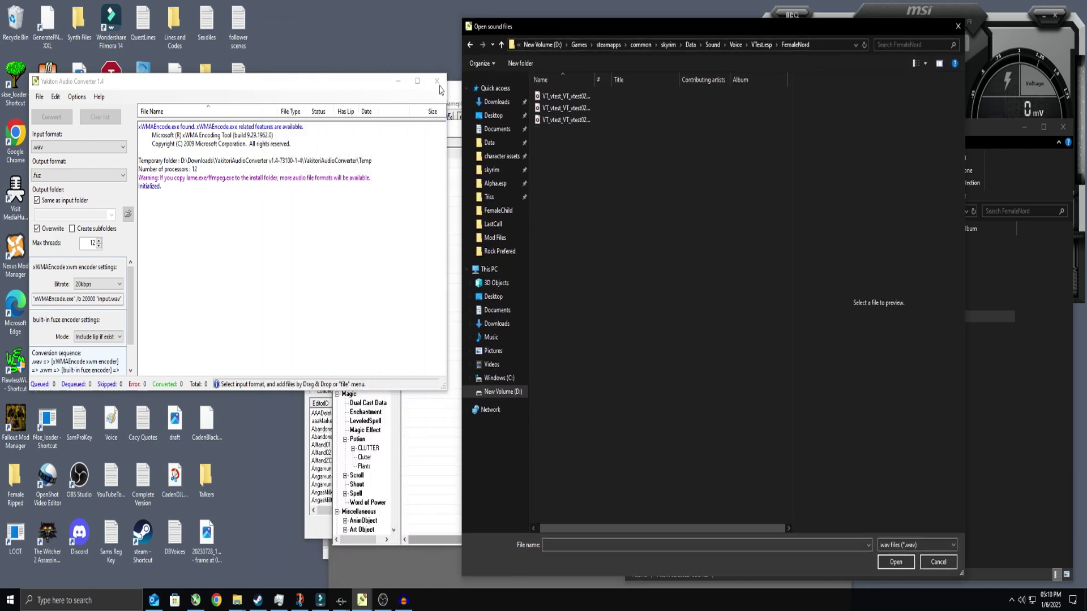
pyautogui.click(349, 89)
pyautogui.click(958, 27)
pyautogui.click(437, 82)
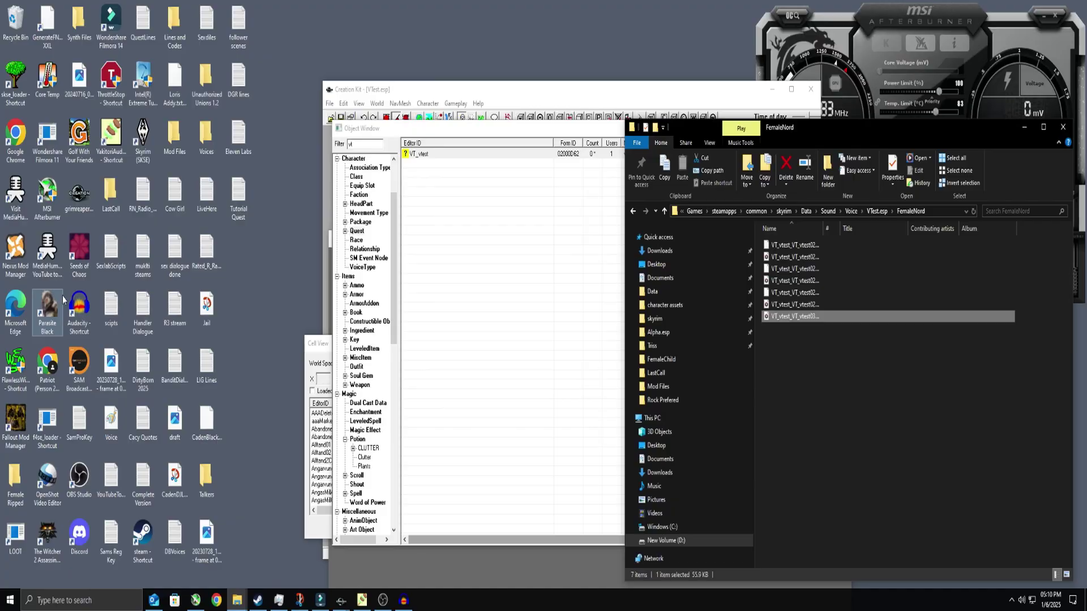
# Launch Audacity and drag the VT_vtest03 voice file into it
pyautogui.doubleClick(78, 308)
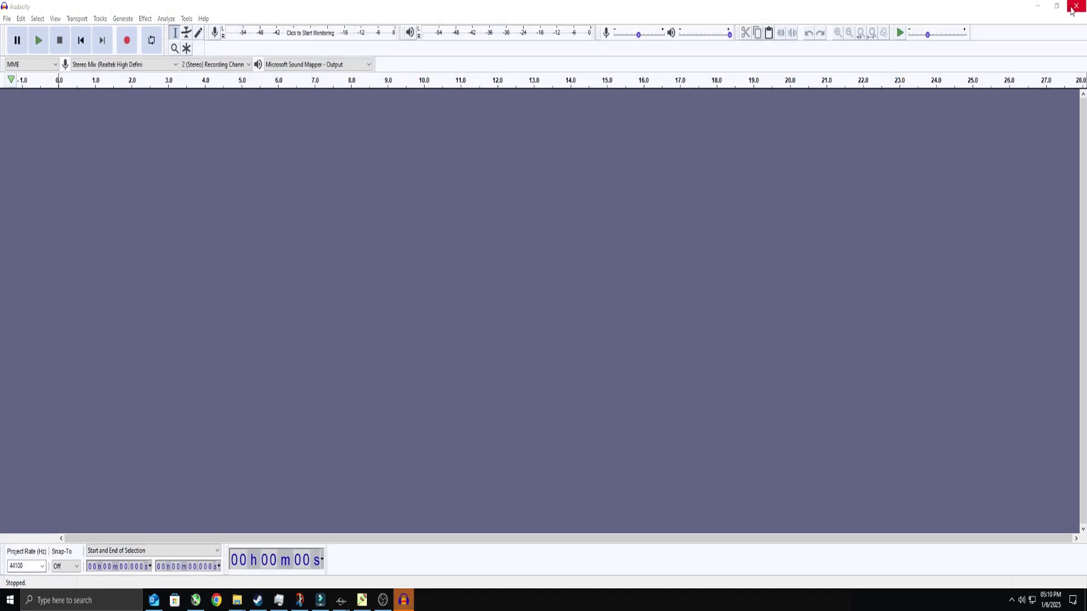
pyautogui.click(1056, 6)
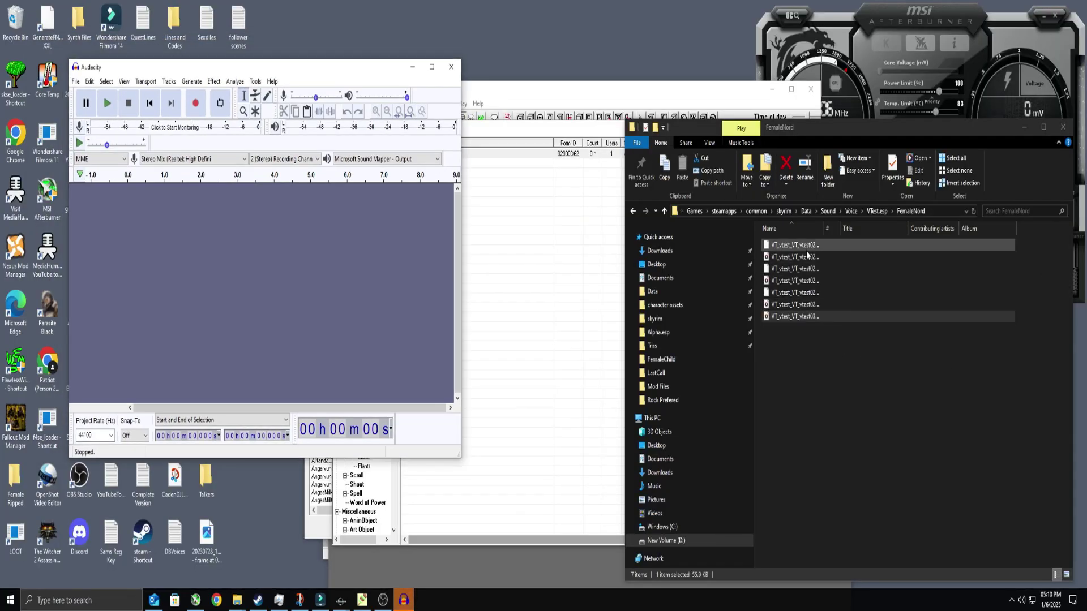
pyautogui.click(802, 320)
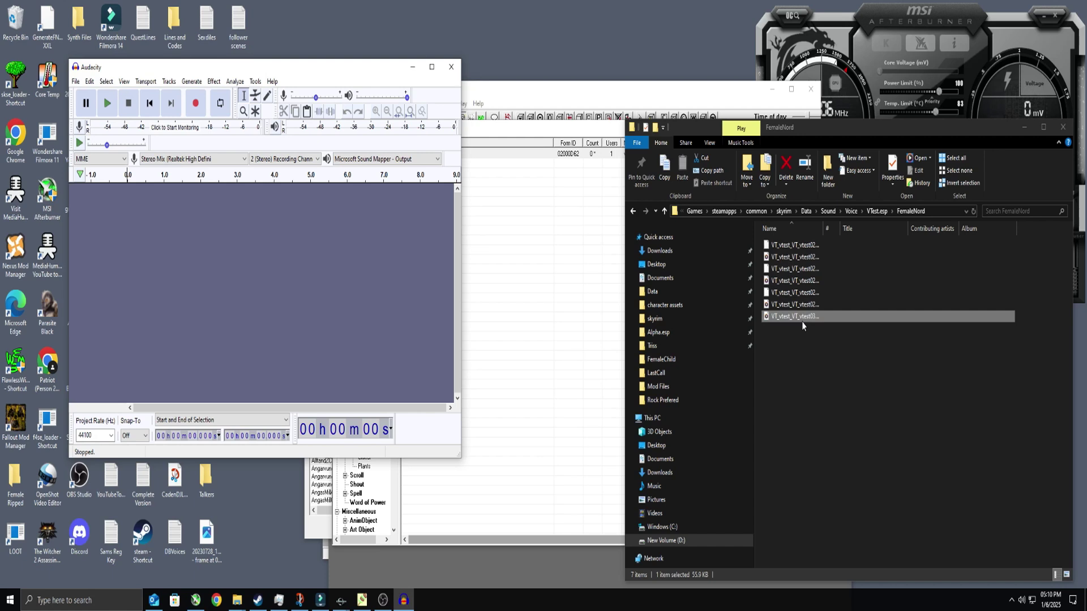
pyautogui.click(814, 317)
pyautogui.moveTo(811, 318); pyautogui.dragTo(219, 287)
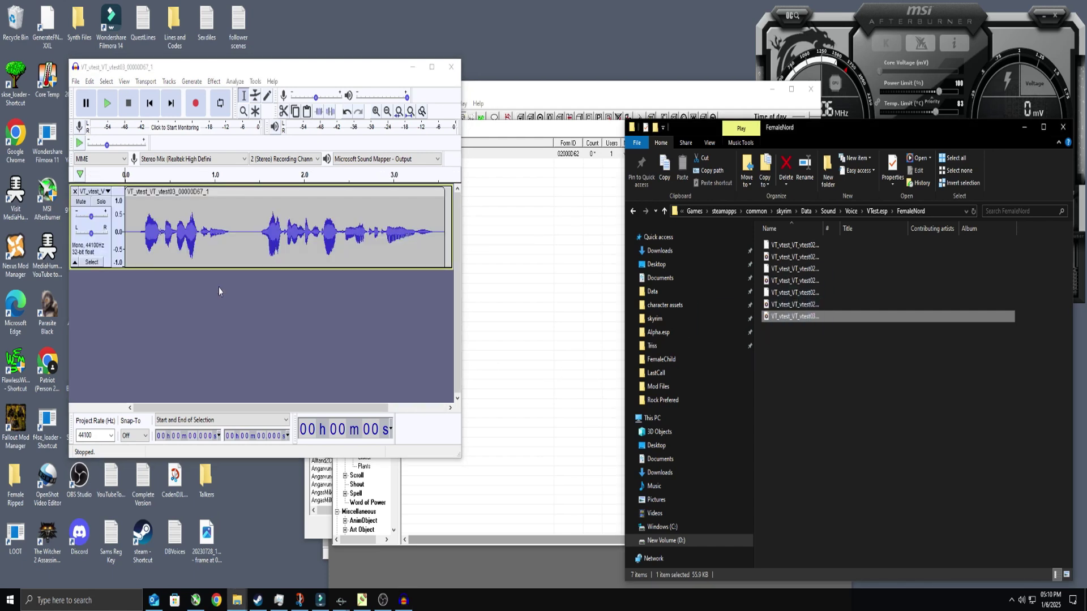
# Export the audio as WAV into Voice\VTest.esp\FemaleNord
pyautogui.click(75, 82)
pyautogui.moveTo(86, 169)
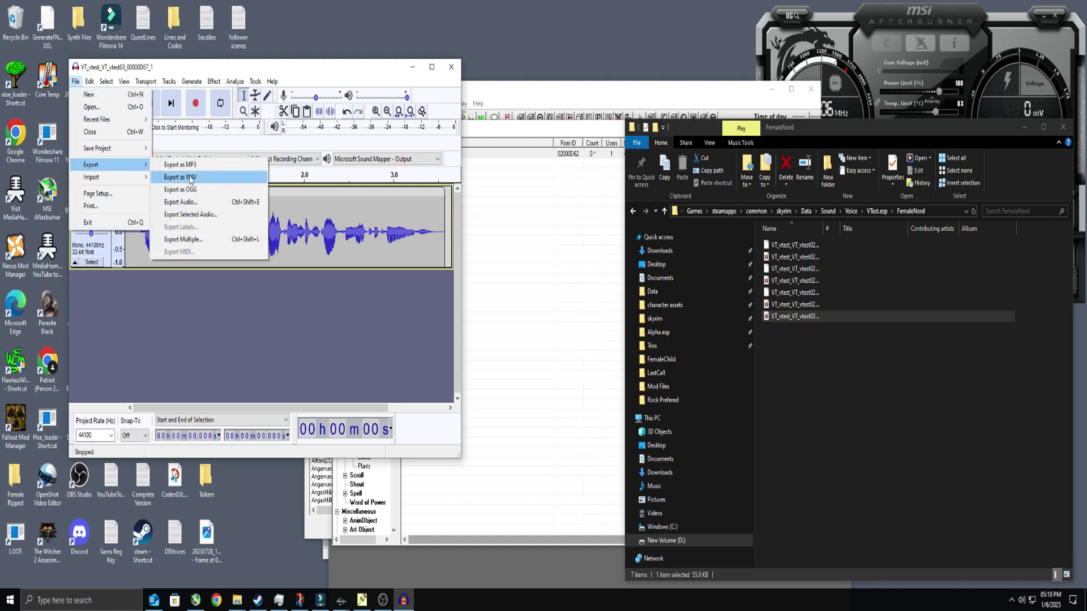
pyautogui.click(214, 177)
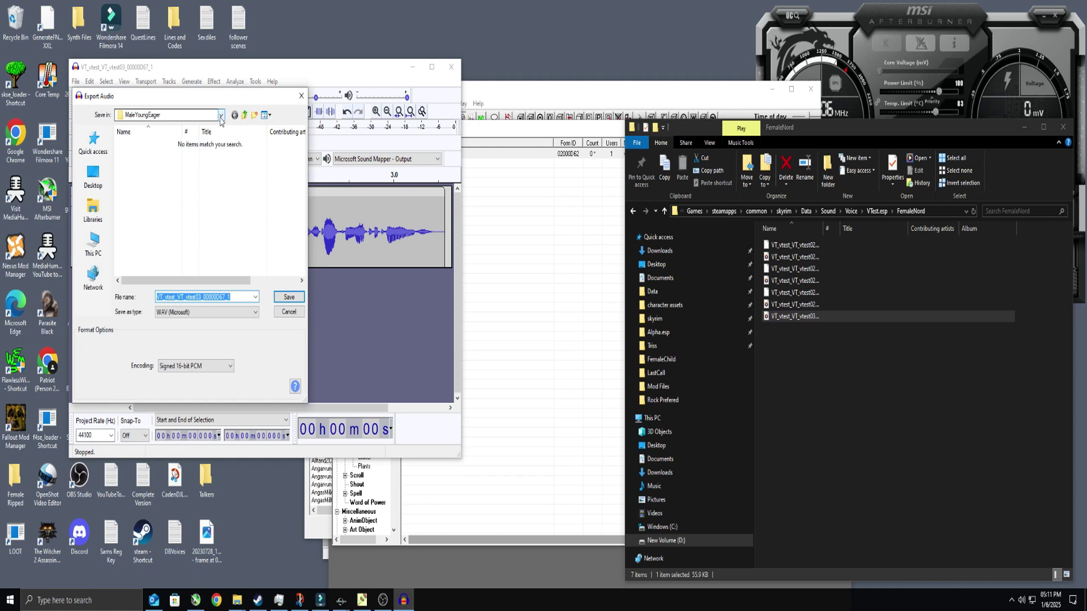
pyautogui.click(221, 117)
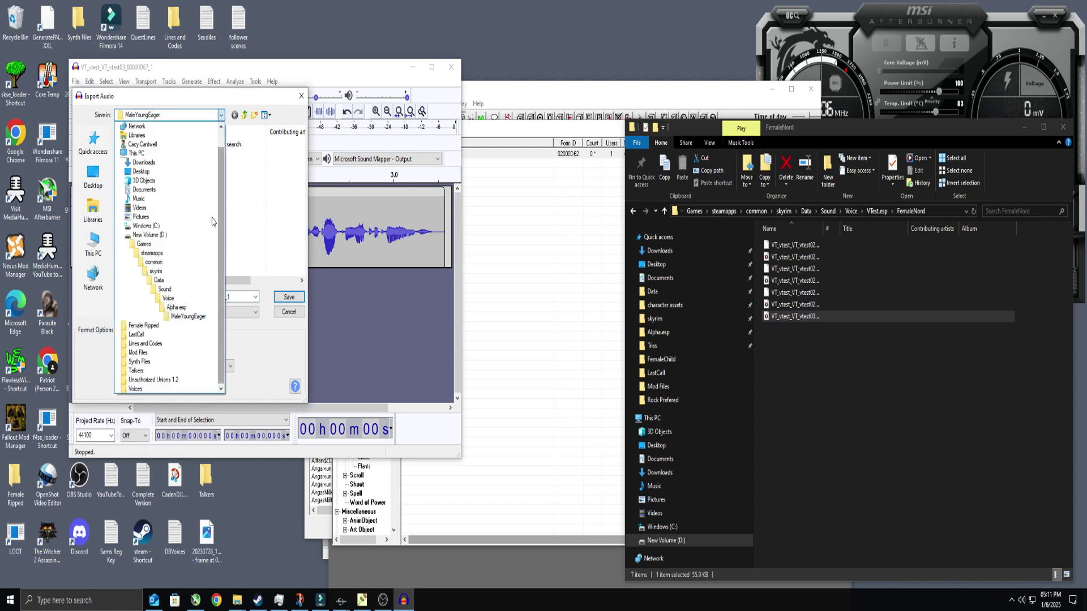
pyautogui.click(170, 299)
pyautogui.scroll(-5, 147, 258)
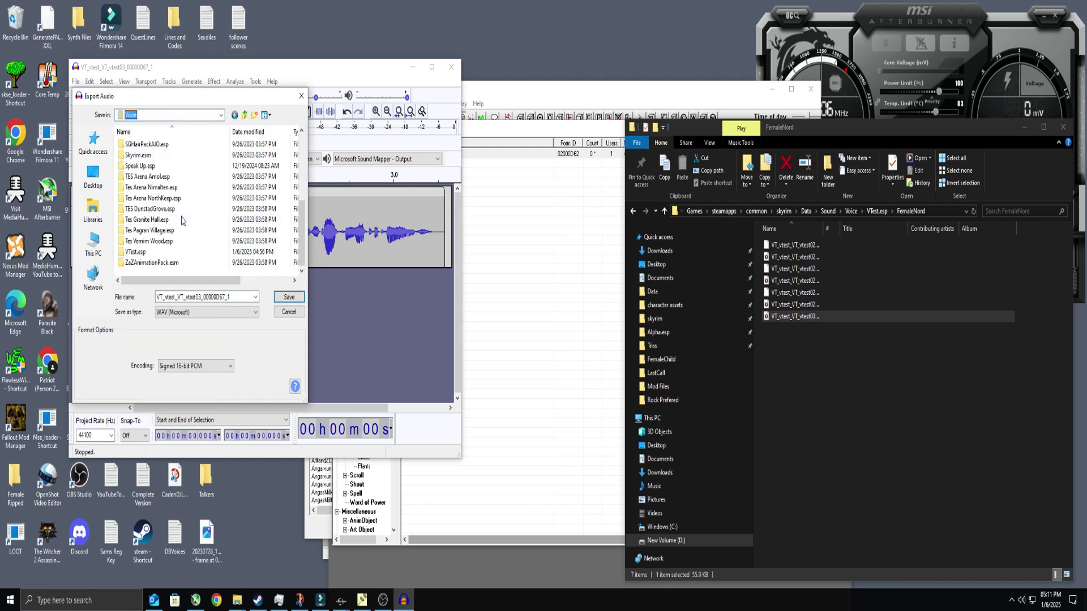
pyautogui.doubleClick(147, 253)
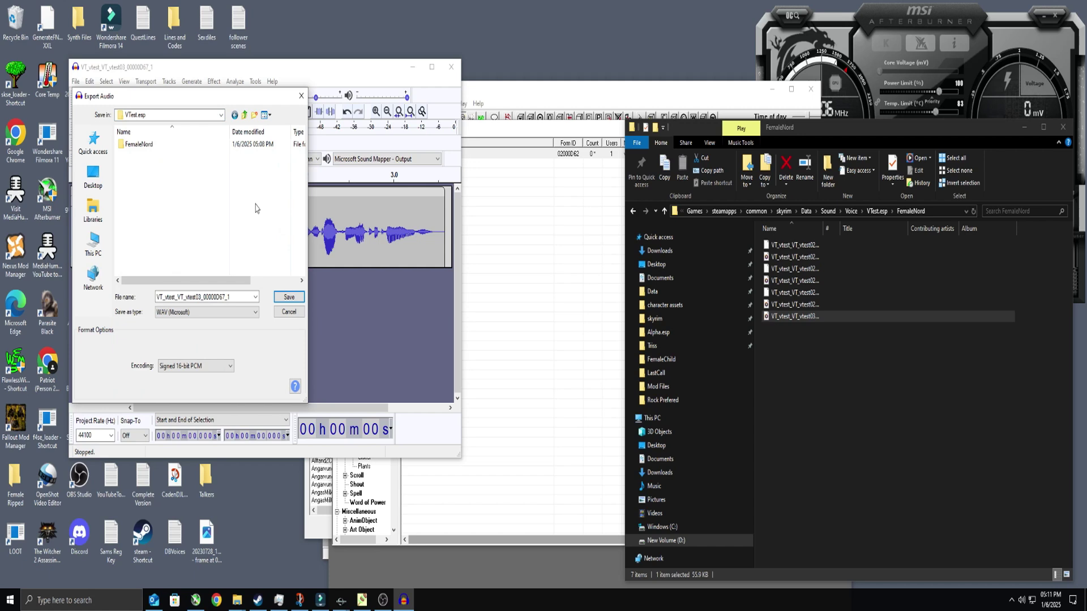
pyautogui.doubleClick(148, 145)
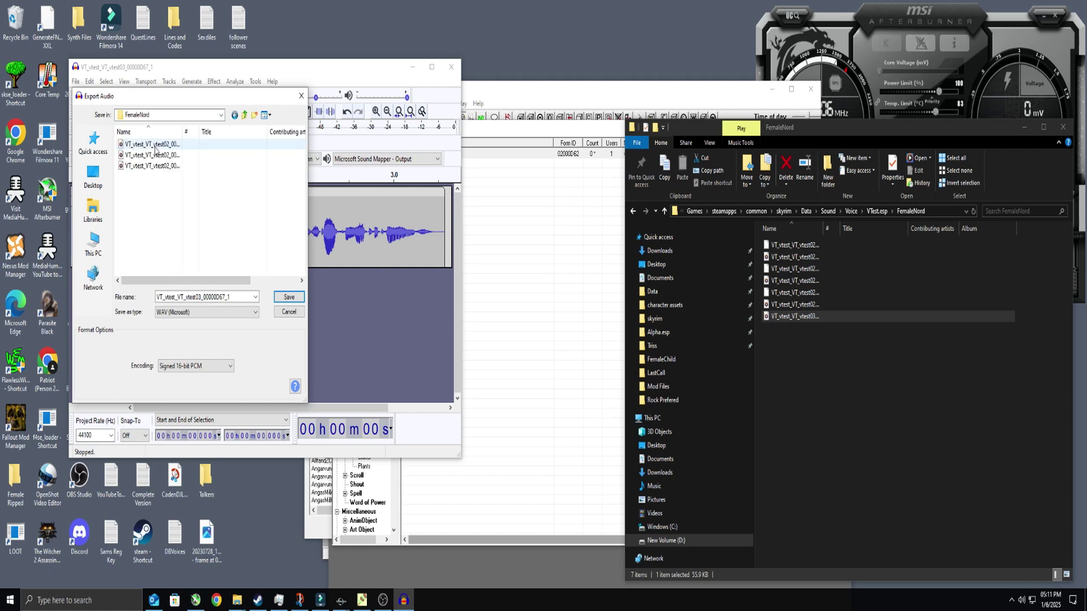
pyautogui.click(288, 297)
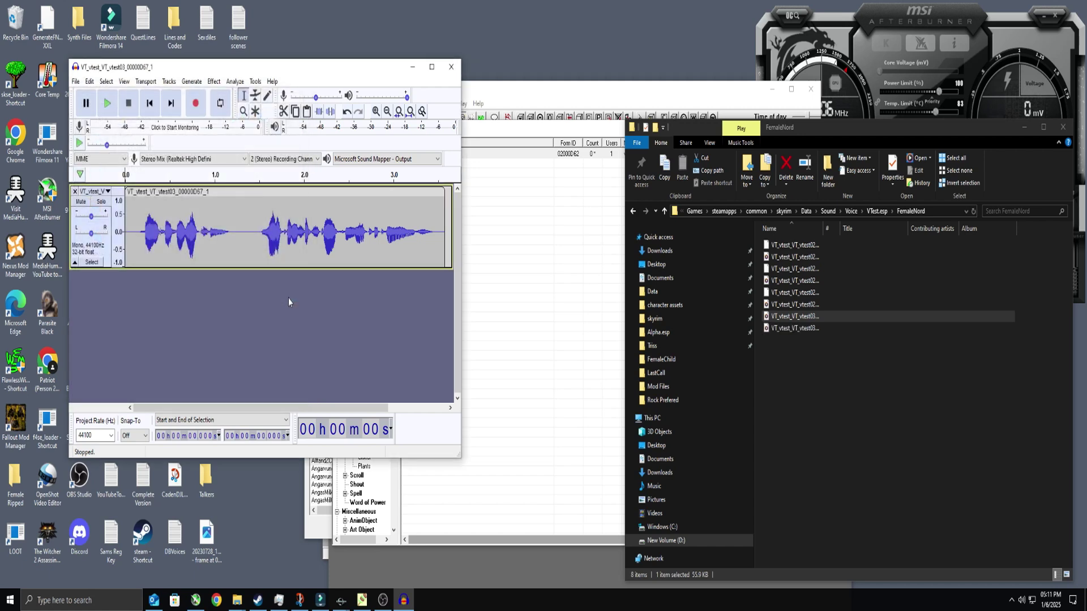
# Play the new VT_vtest03 WAV and check its file details
pyautogui.click(792, 329)
pyautogui.doubleClick(793, 317)
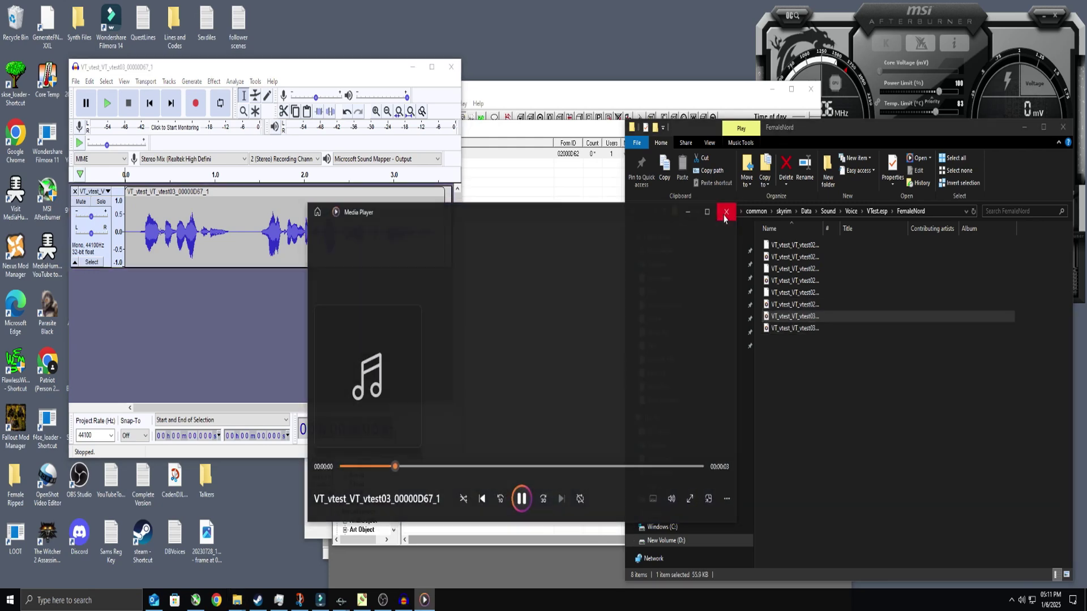
pyautogui.click(729, 210)
pyautogui.rightClick(812, 331)
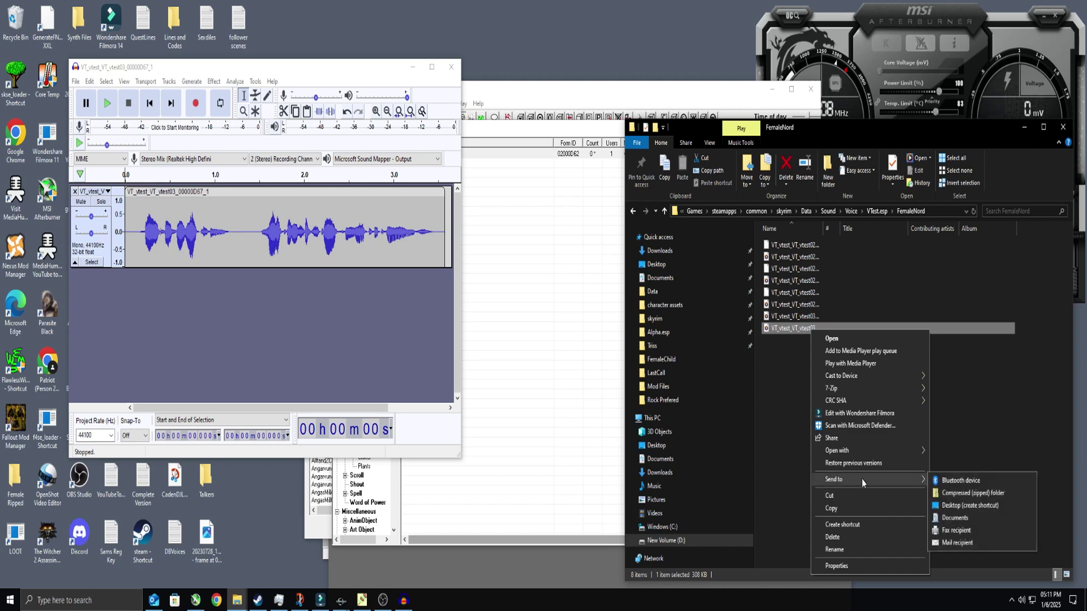
pyautogui.click(837, 566)
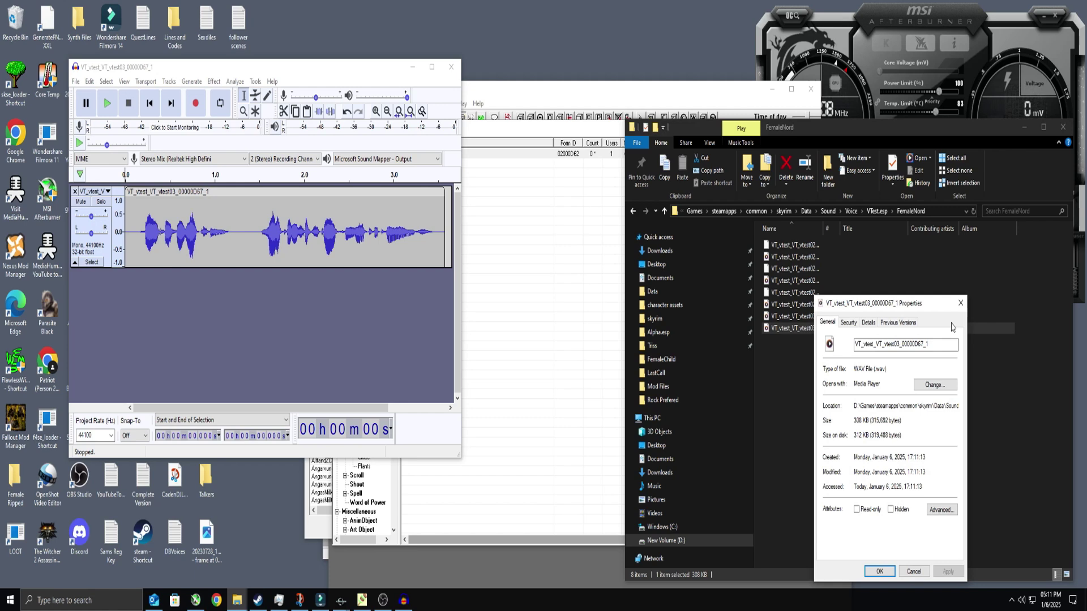
pyautogui.click(960, 303)
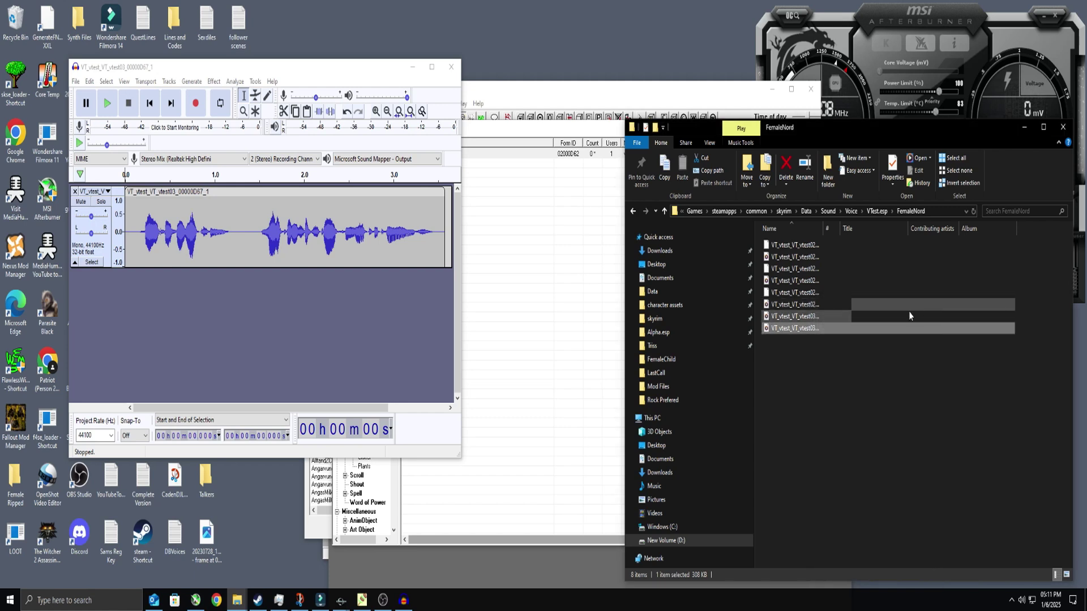
pyautogui.click(811, 317)
# Swap the Contributing artists column for Date modified and sort files newest first
pyautogui.rightClick(903, 231)
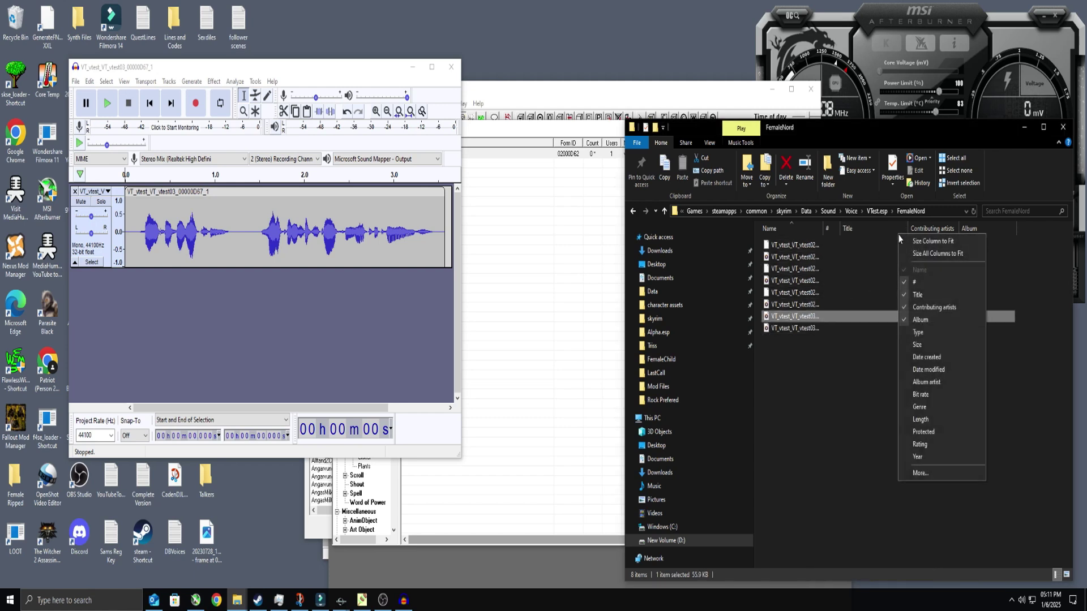
pyautogui.click(952, 308)
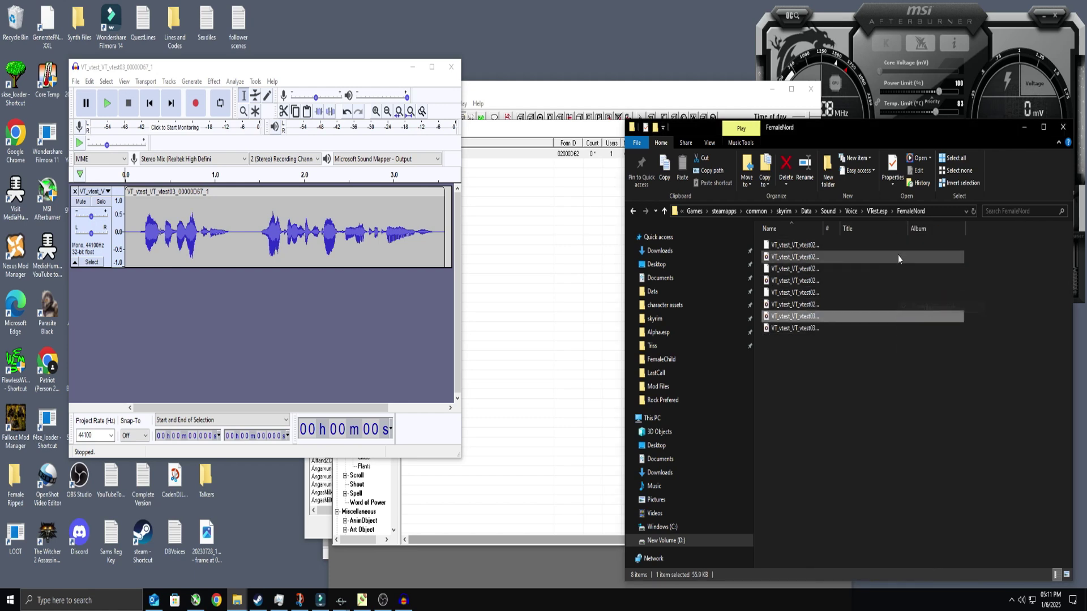
pyautogui.rightClick(867, 229)
pyautogui.click(916, 364)
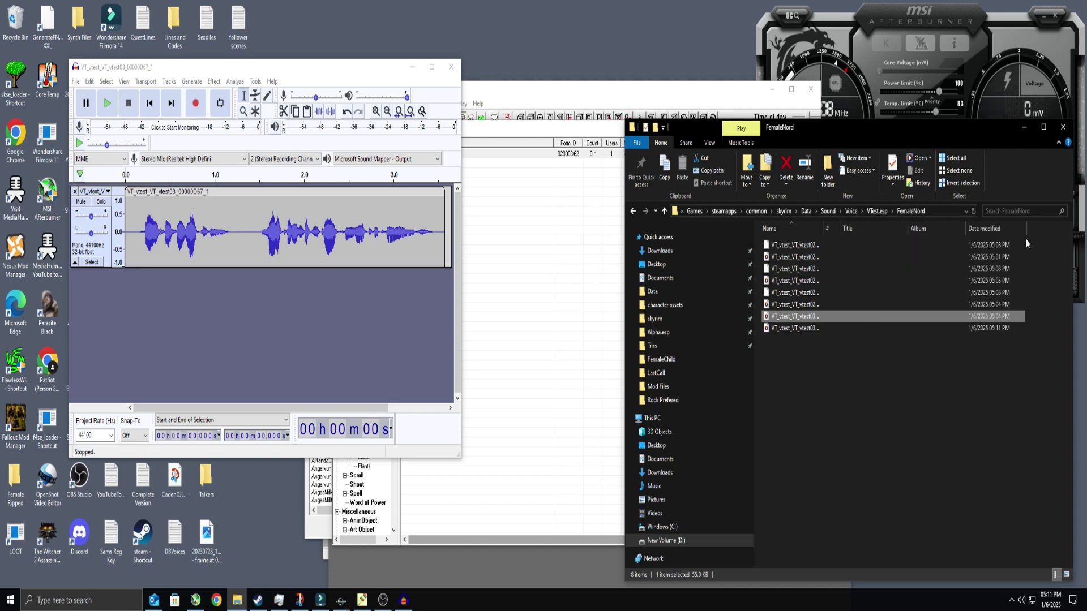
pyautogui.click(991, 233)
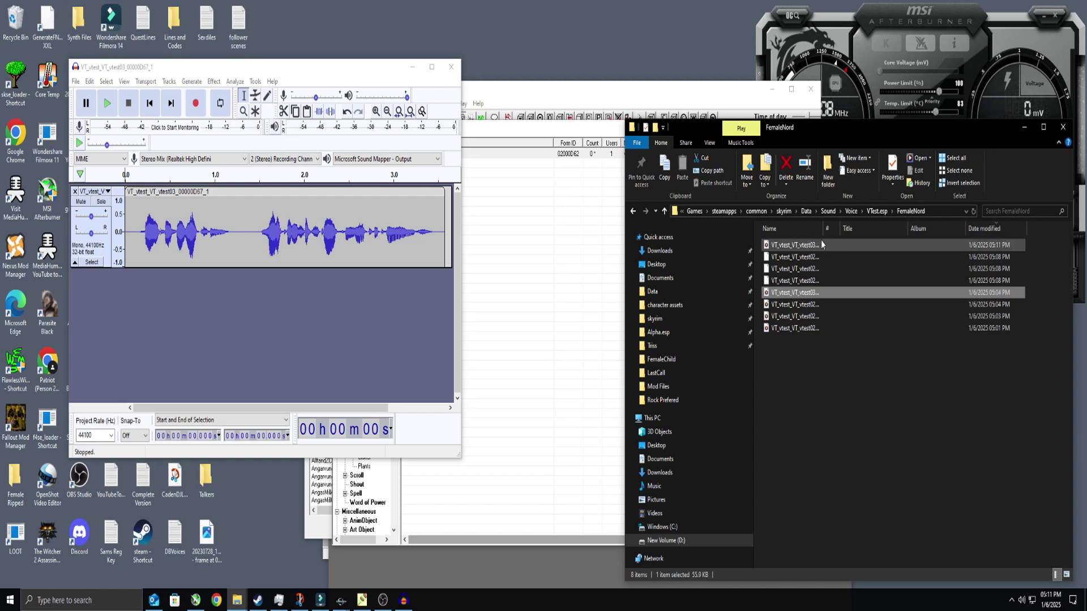
# Check the 05:04 PM VT_vtest03 MP3's details and delete it
pyautogui.rightClick(801, 293)
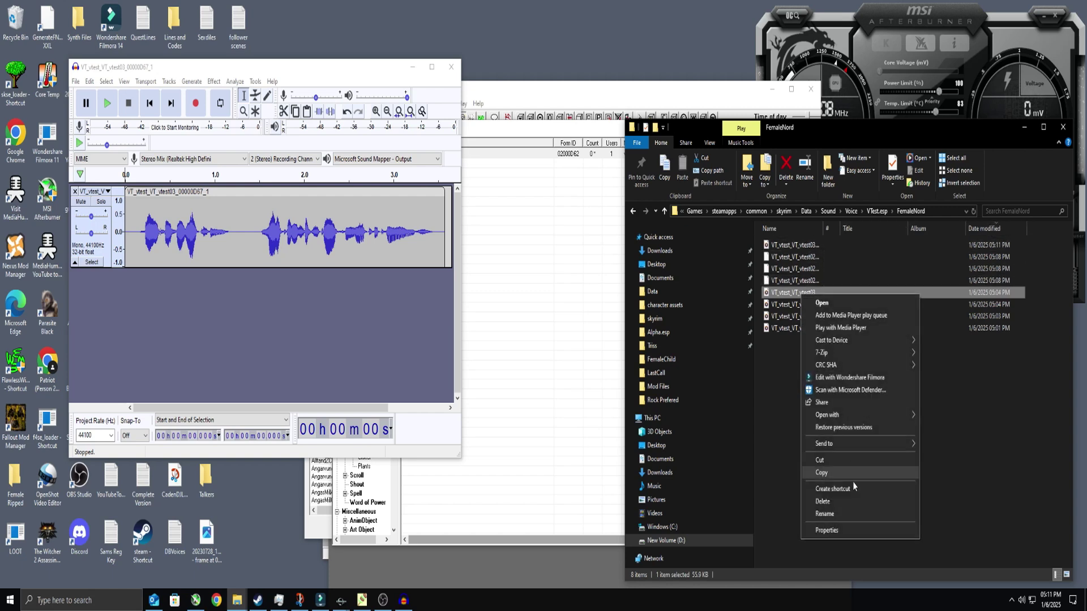
pyautogui.click(847, 530)
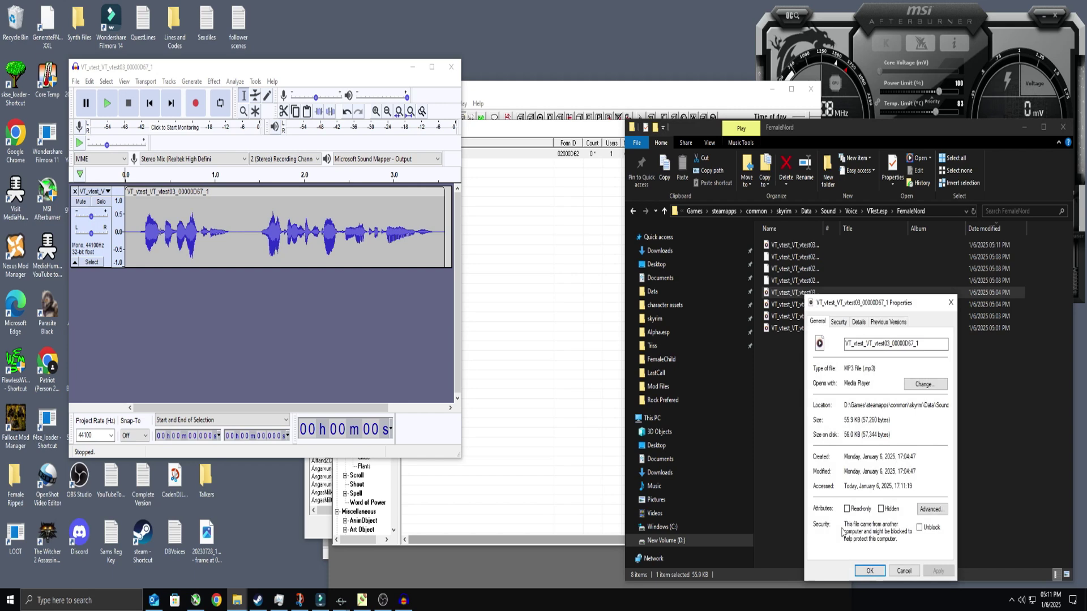
pyautogui.click(950, 303)
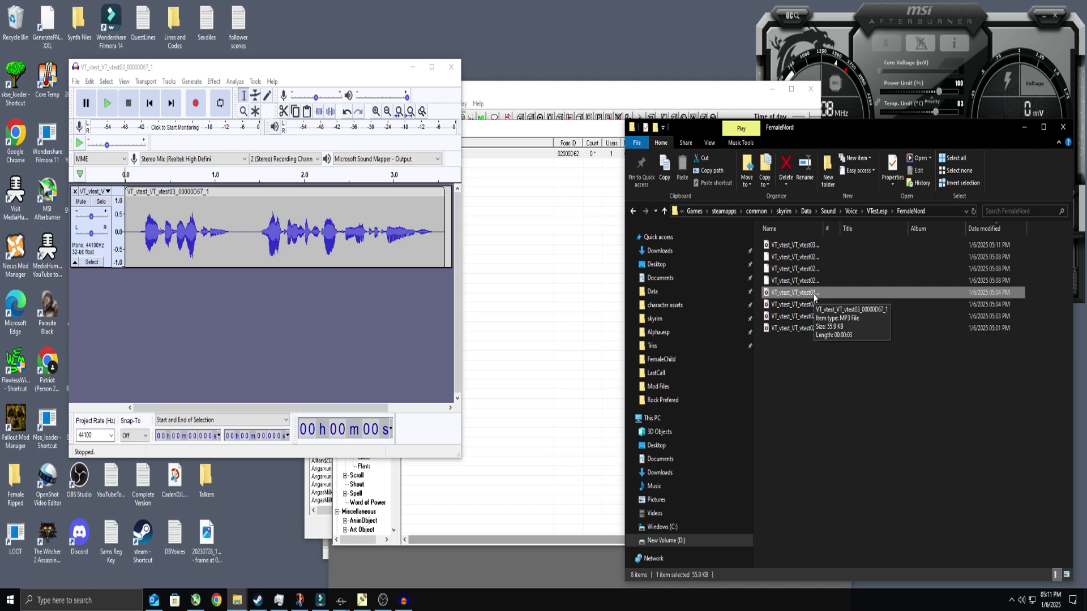
pyautogui.press('Delete')
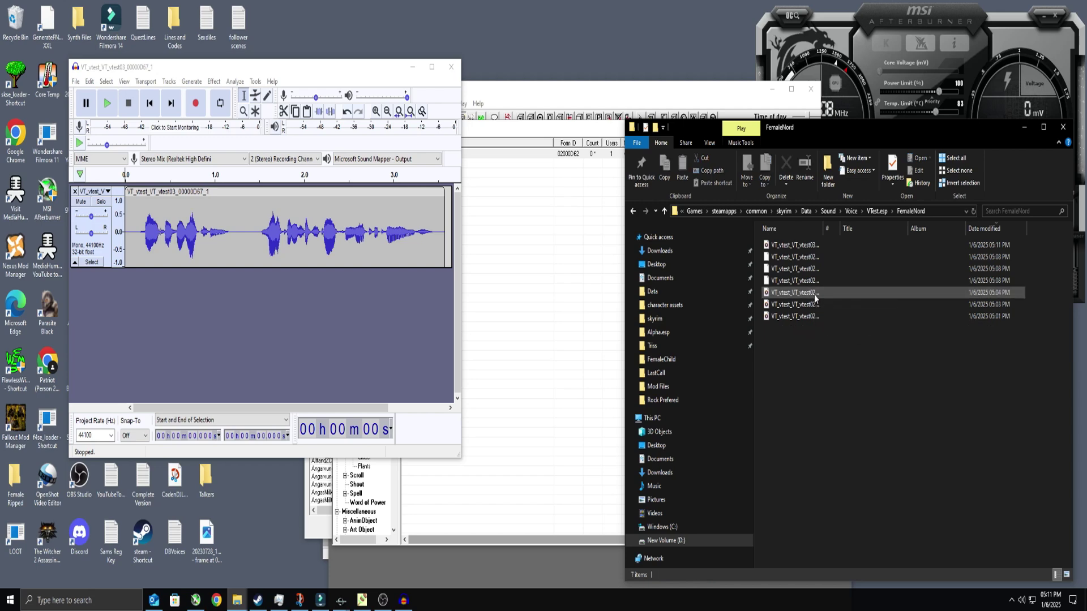
# Play the newest voice line to confirm it, and return to Creation Kit
pyautogui.doubleClick(822, 245)
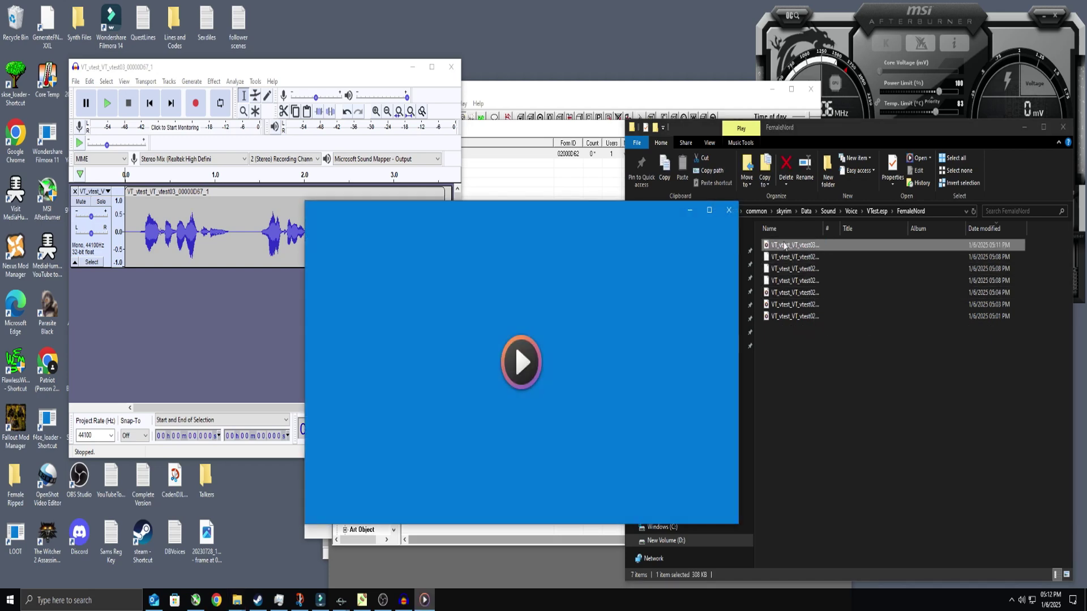
pyautogui.click(728, 215)
pyautogui.click(516, 100)
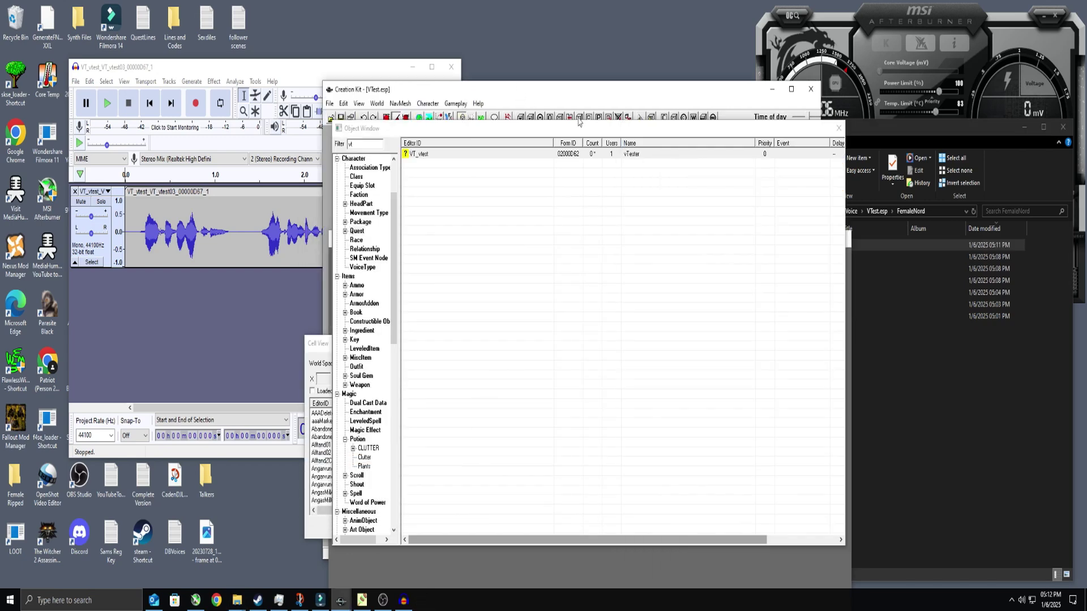
pyautogui.click(439, 160)
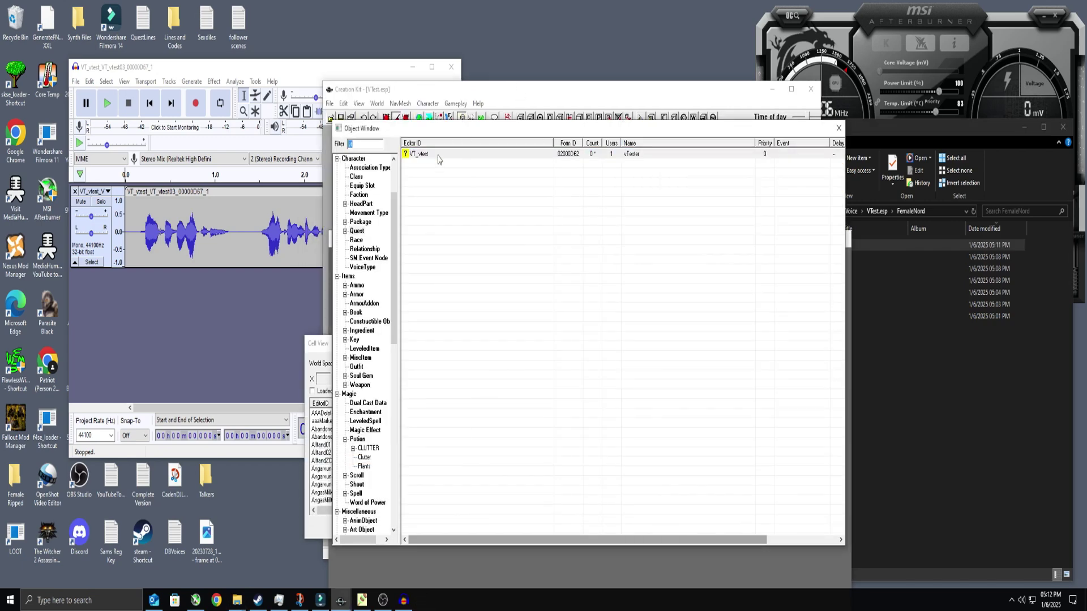
pyautogui.doubleClick(438, 157)
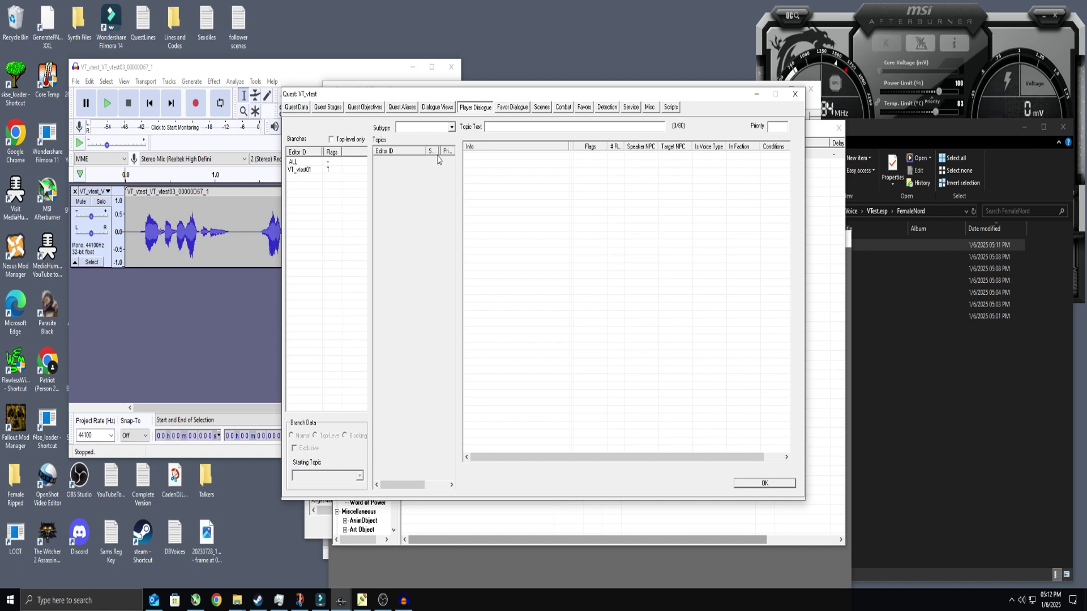
pyautogui.click(305, 171)
pyautogui.click(403, 169)
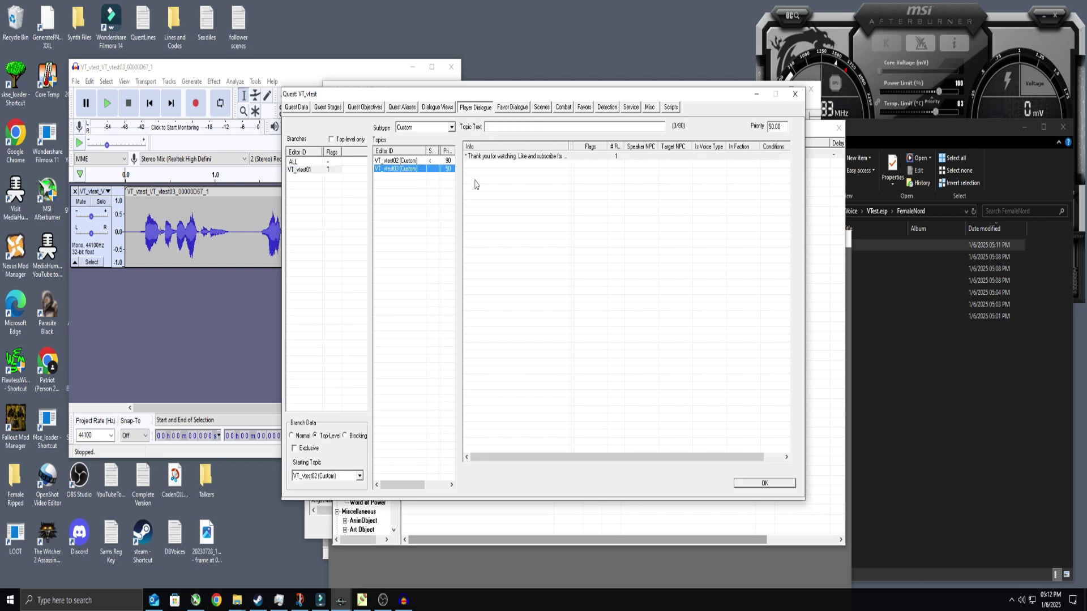
pyautogui.doubleClick(553, 157)
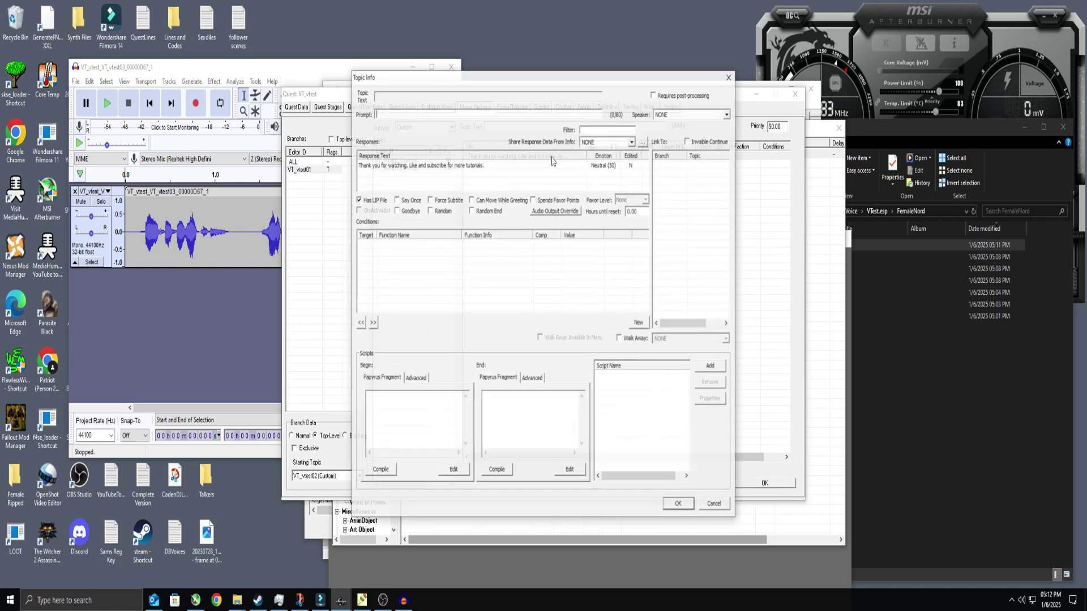
pyautogui.doubleClick(465, 165)
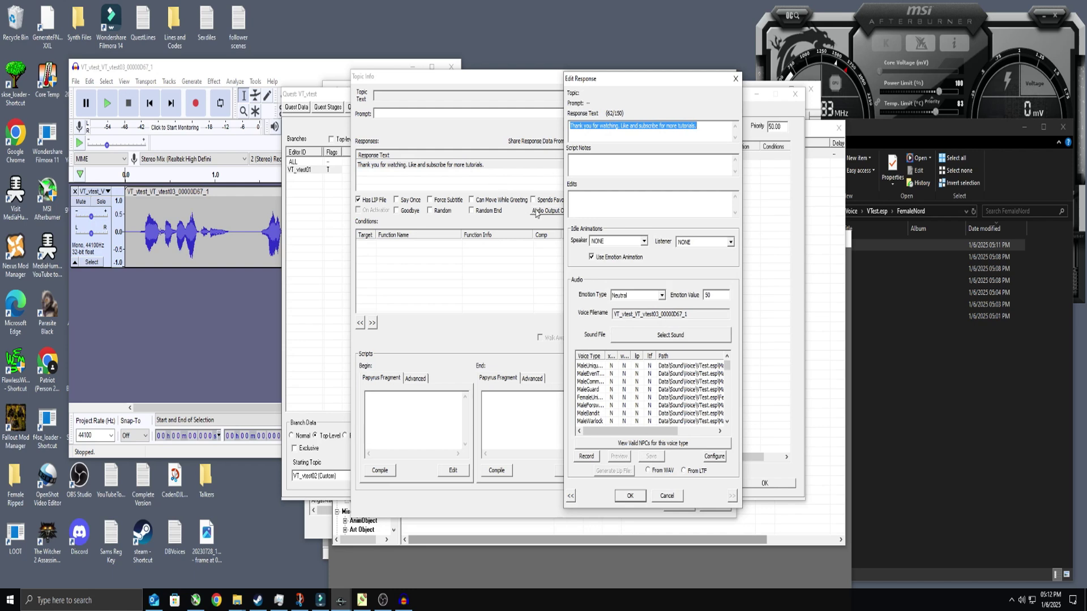
pyautogui.moveTo(729, 367); pyautogui.dragTo(729, 403)
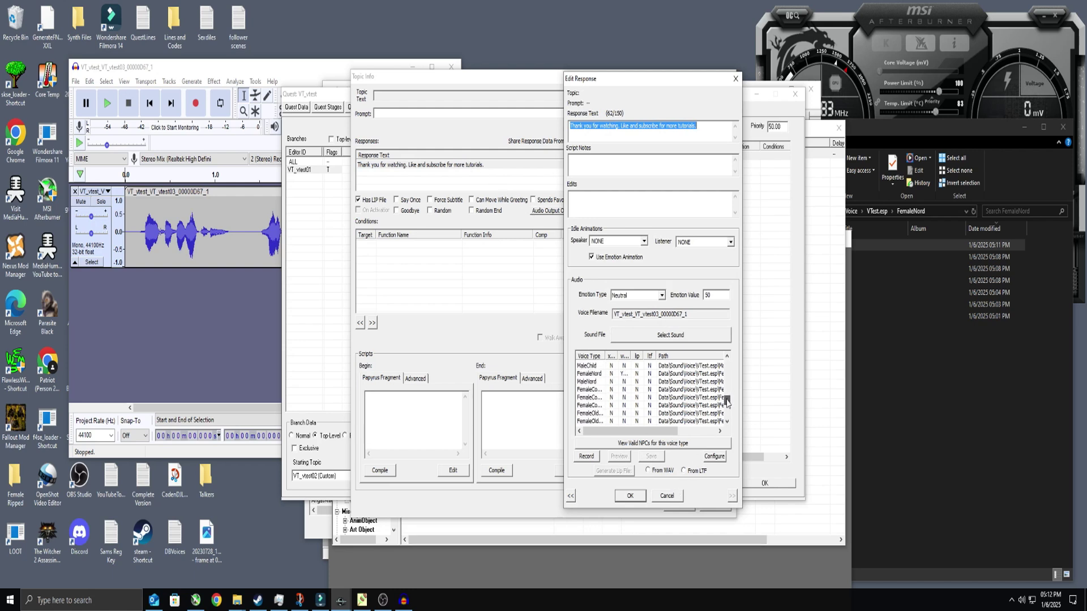
pyautogui.click(618, 374)
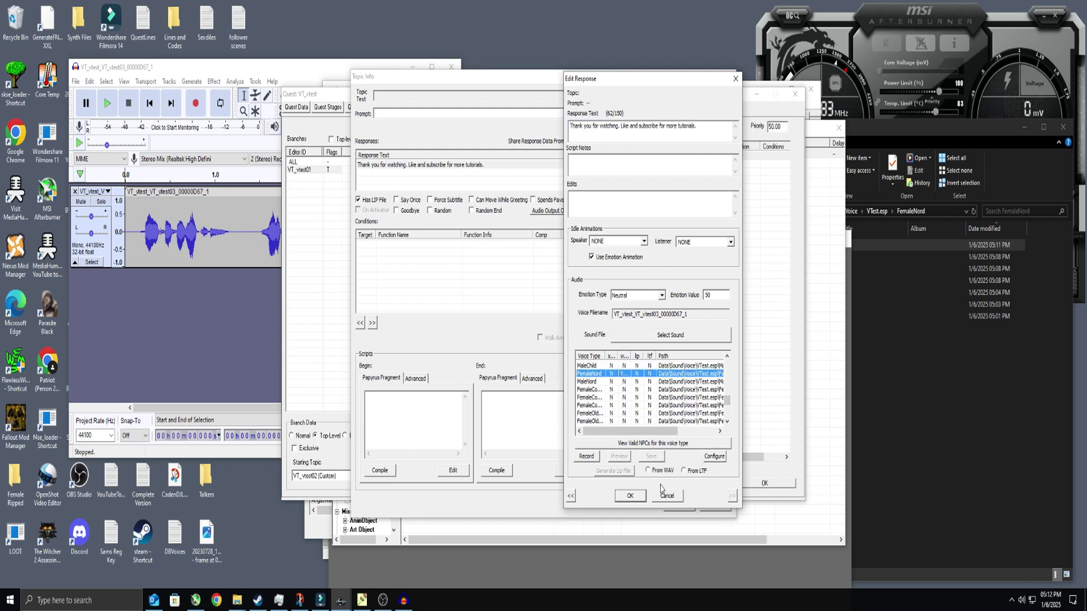
pyautogui.click(649, 472)
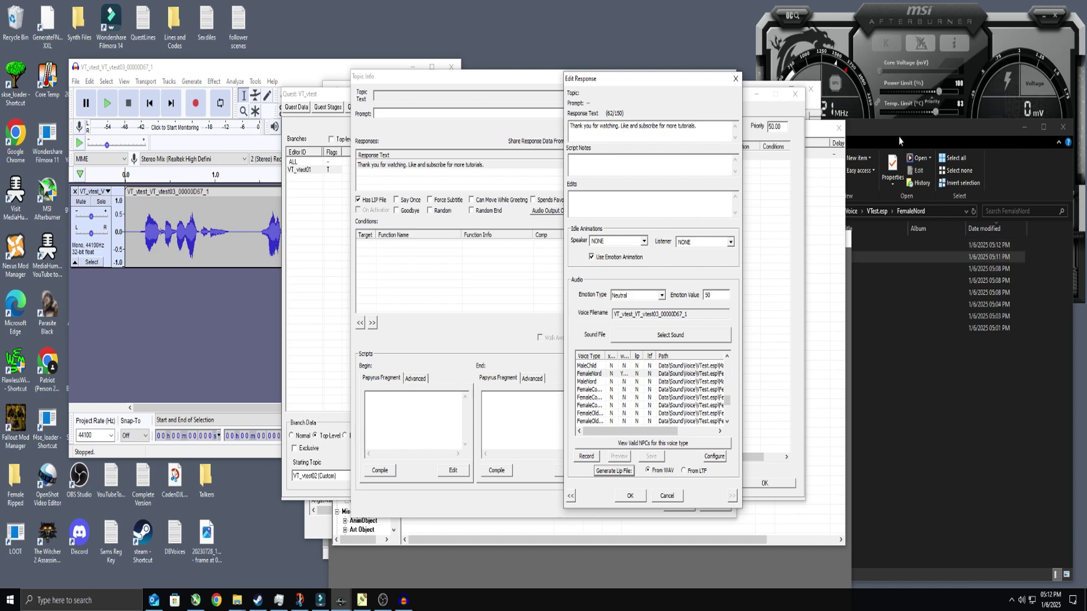
pyautogui.click(630, 496)
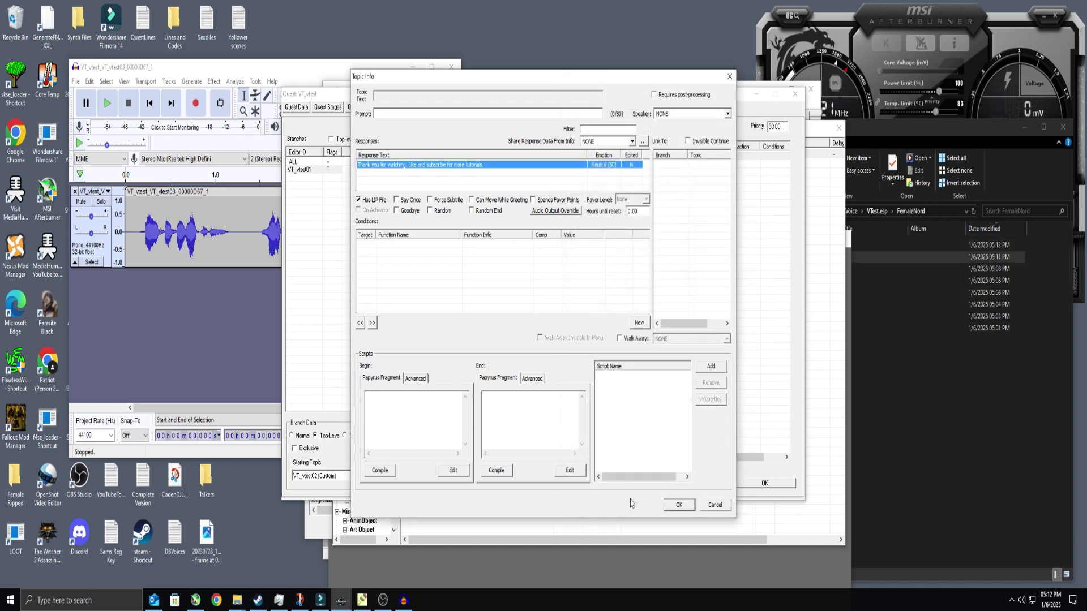
pyautogui.click(682, 504)
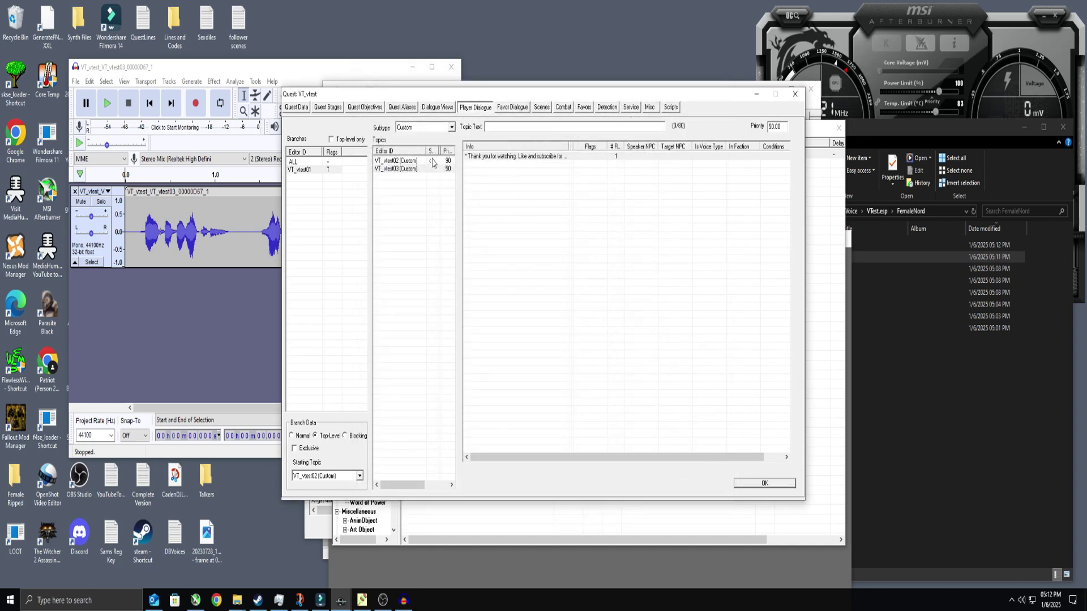
pyautogui.click(413, 162)
pyautogui.click(541, 163)
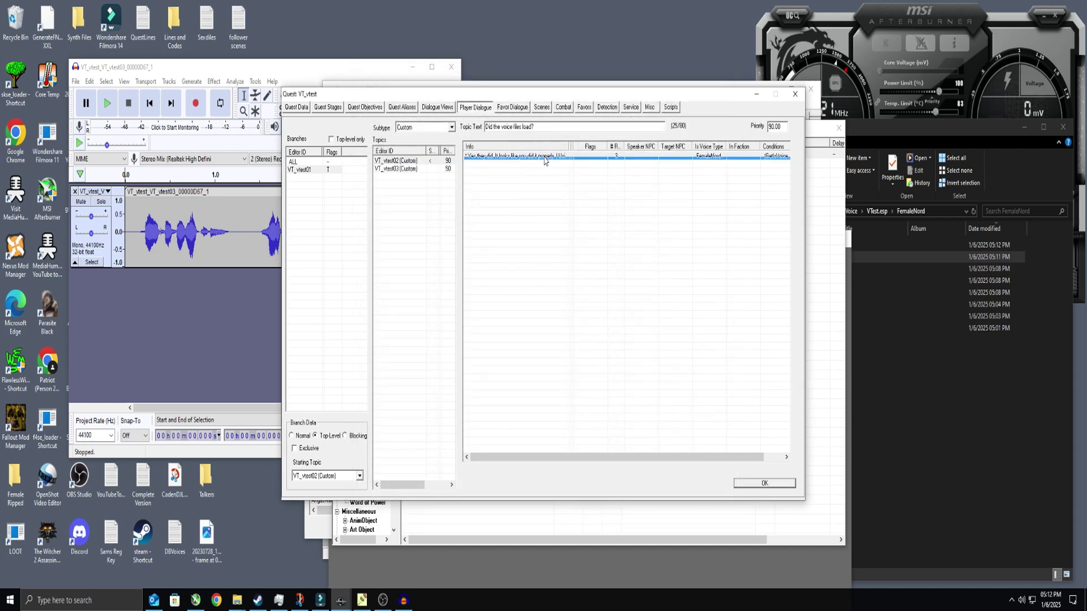
pyautogui.doubleClick(543, 159)
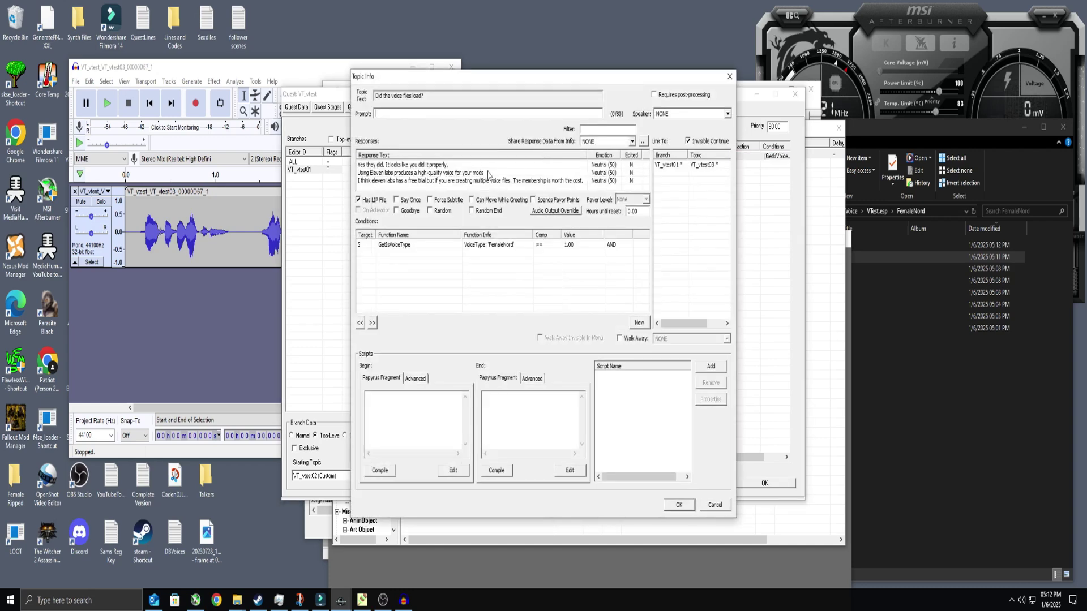
pyautogui.doubleClick(437, 166)
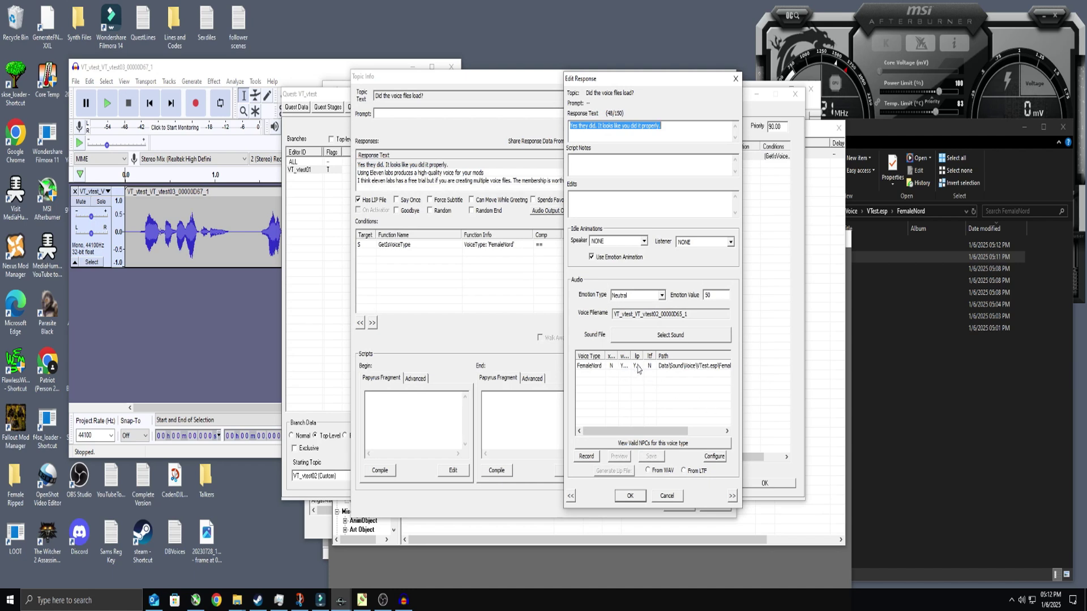
pyautogui.click(630, 496)
pyautogui.click(682, 507)
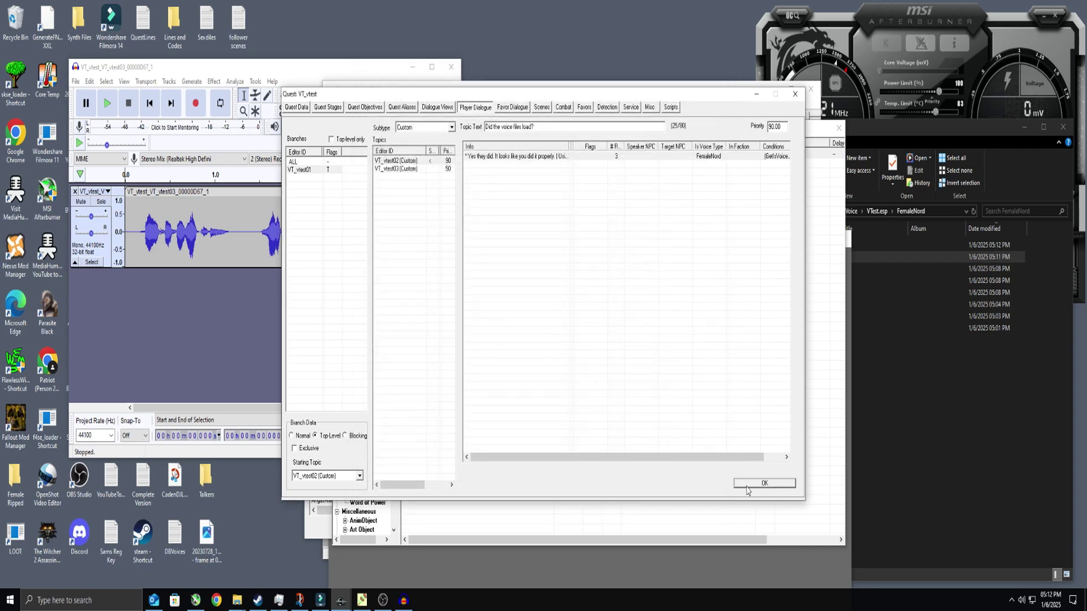
pyautogui.click(762, 485)
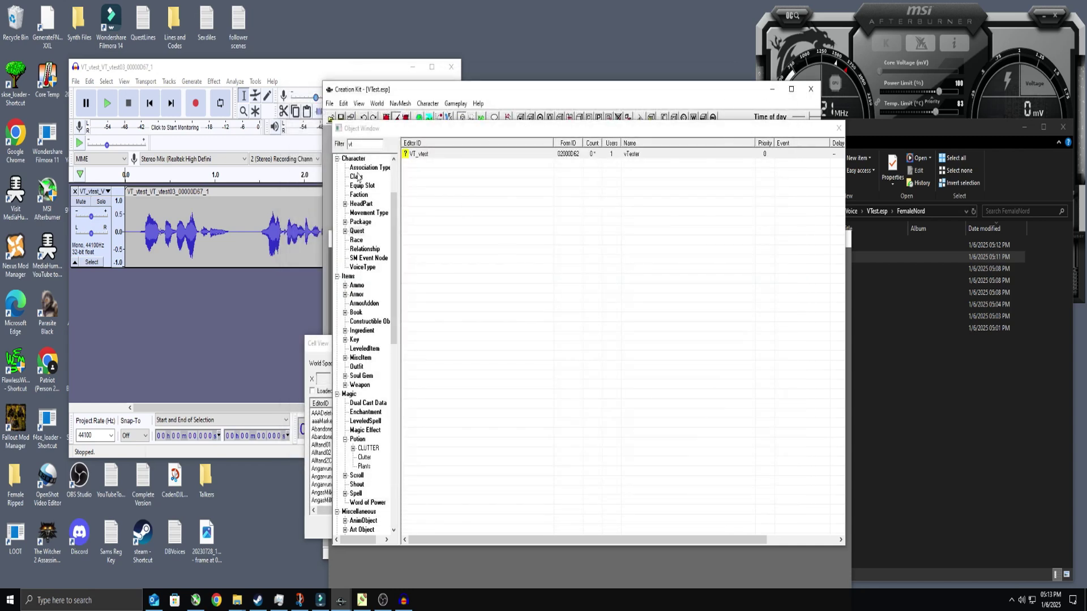
# Close Audacity without saving the VT_vtest recording
pyautogui.click(292, 65)
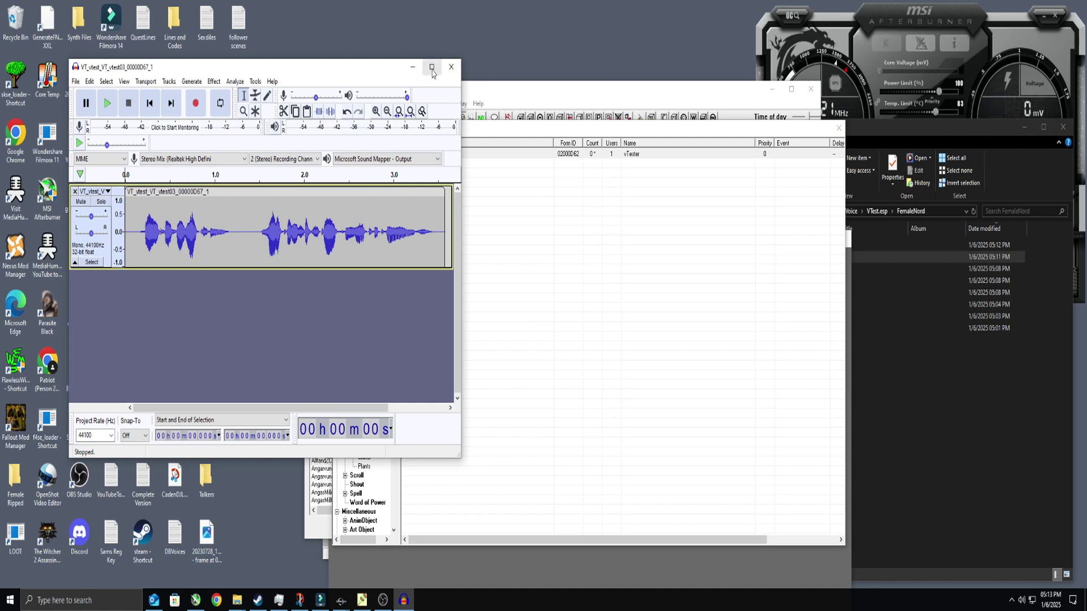
pyautogui.click(451, 67)
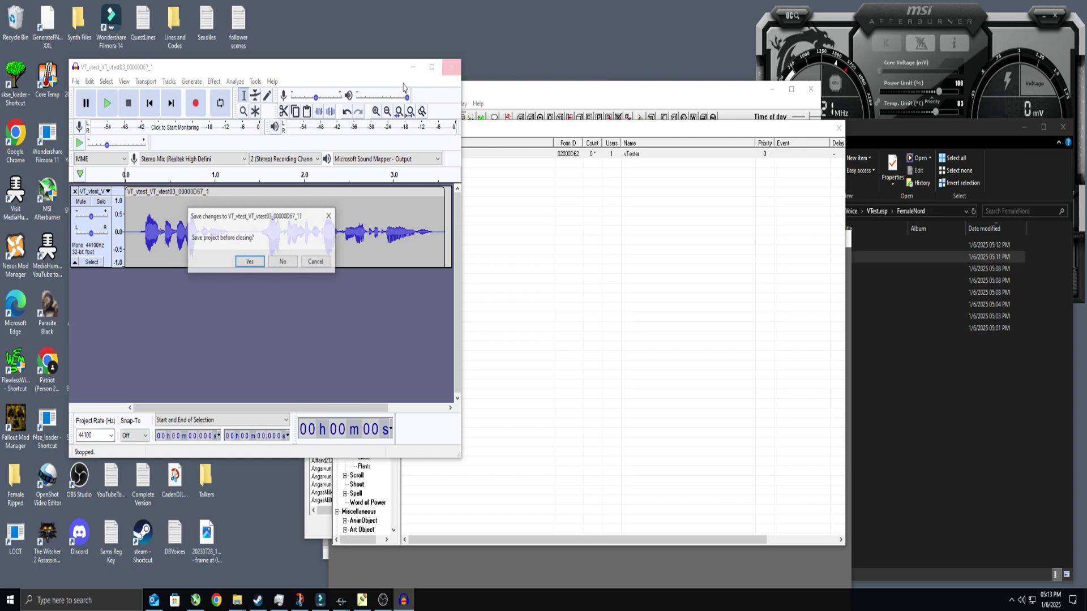
pyautogui.click(282, 263)
pyautogui.click(107, 140)
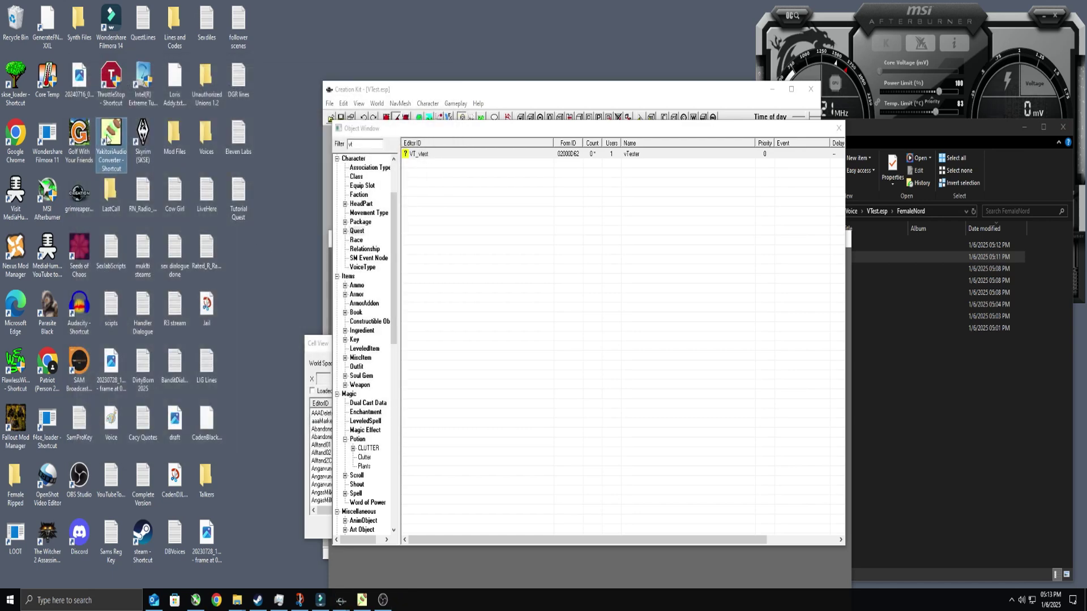
# Load the four VT_vtest WAVs from Voice\VTest.esp\FemaleNord into Yakitori and convert them to .fuz
pyautogui.doubleClick(107, 140)
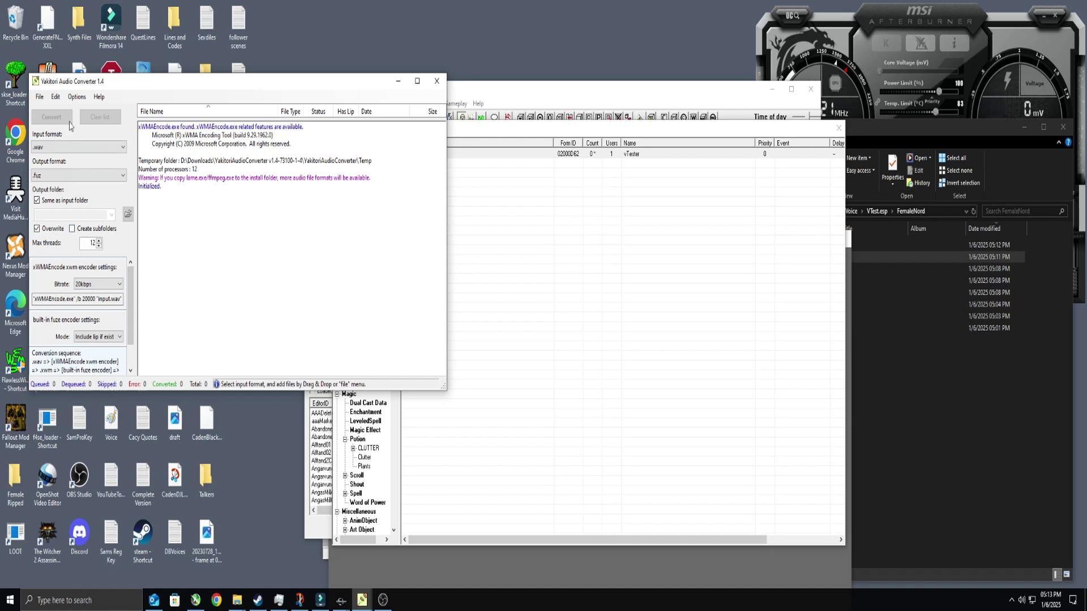
pyautogui.click(42, 97)
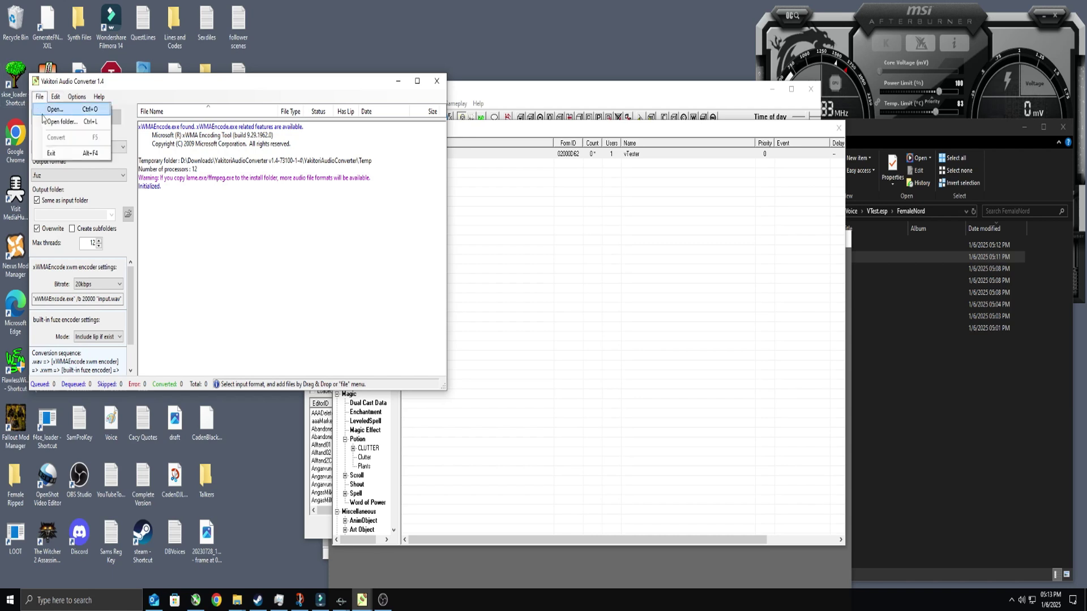
pyautogui.click(44, 112)
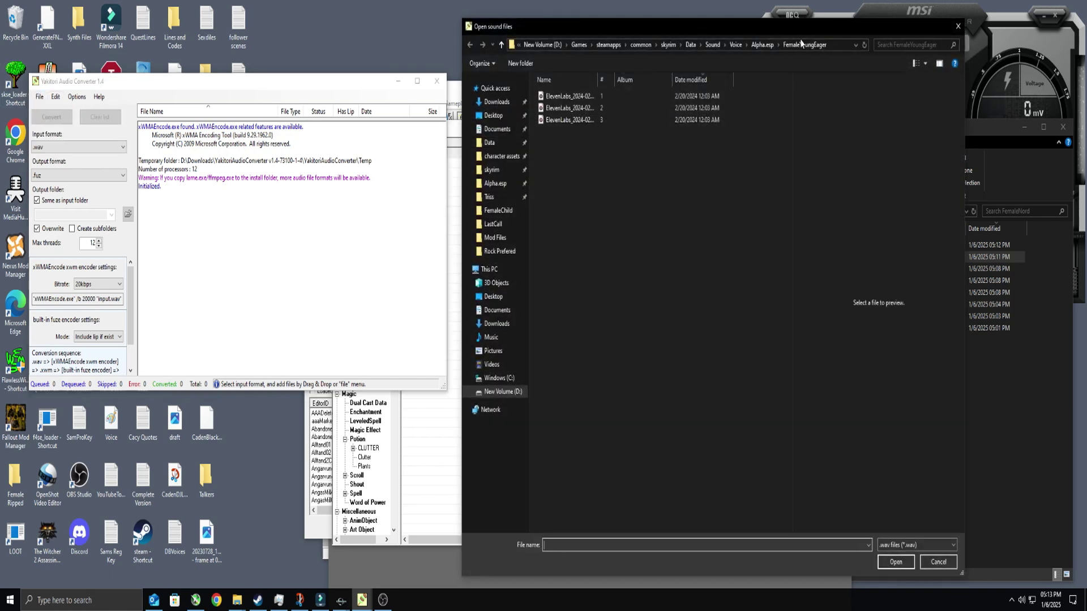
pyautogui.click(736, 44)
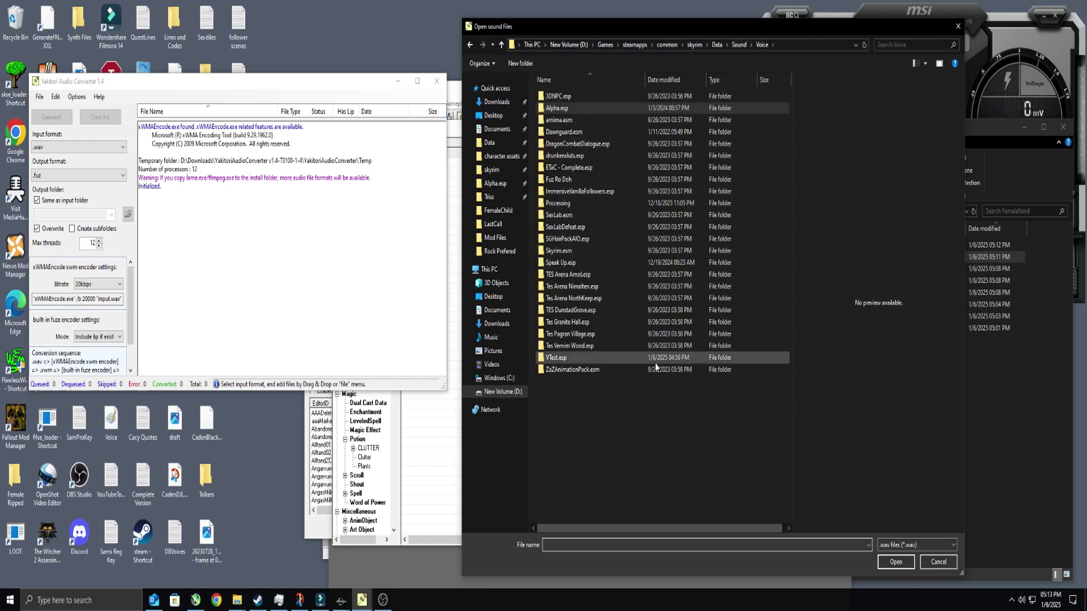
pyautogui.doubleClick(563, 362)
pyautogui.doubleClick(555, 98)
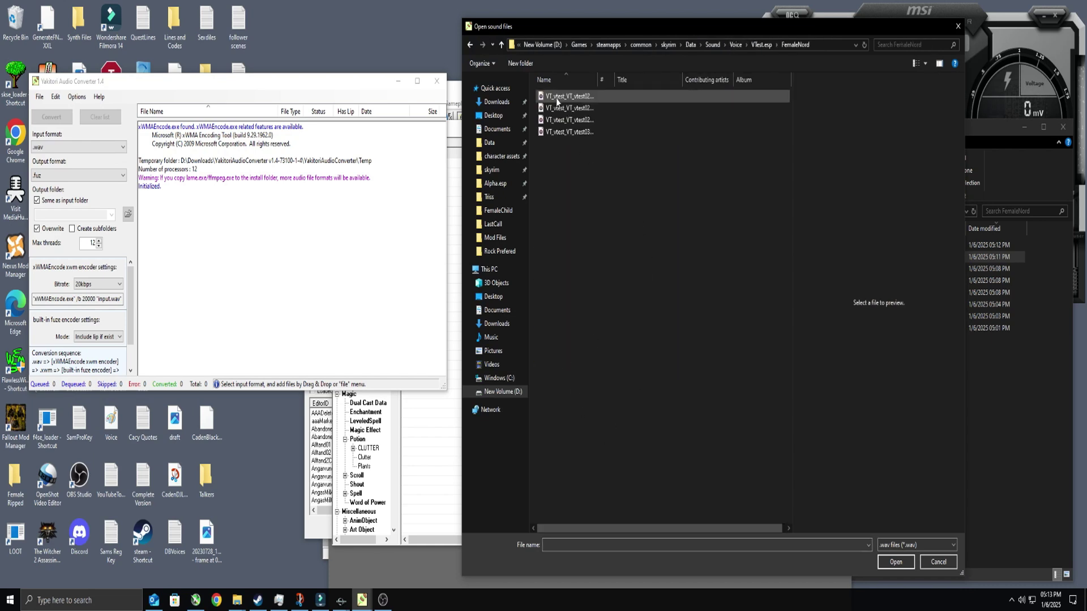
pyautogui.moveTo(597, 193); pyautogui.dragTo(565, 94)
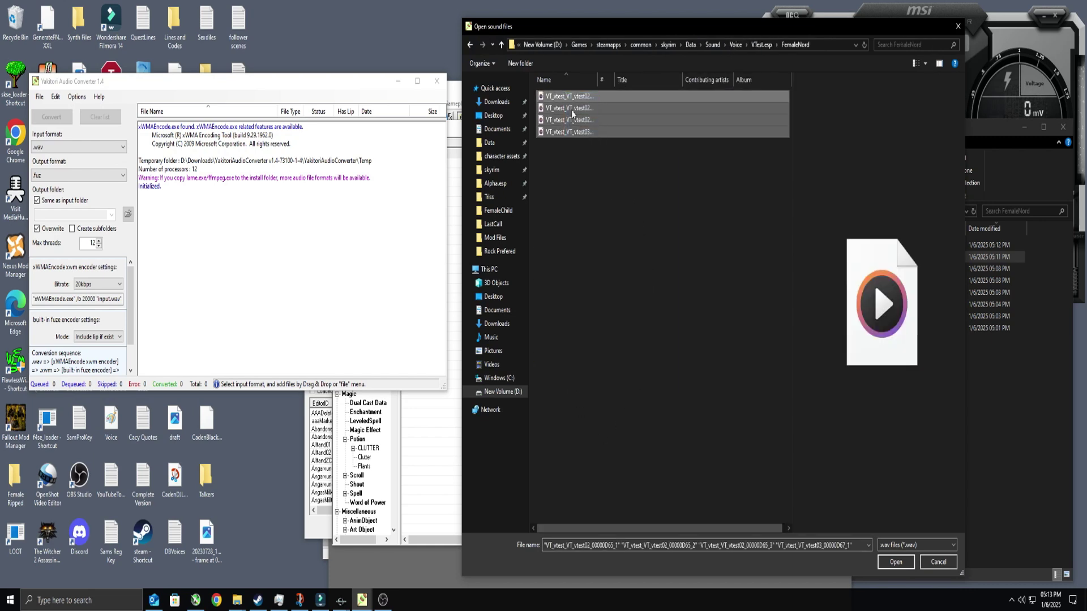
pyautogui.click(895, 562)
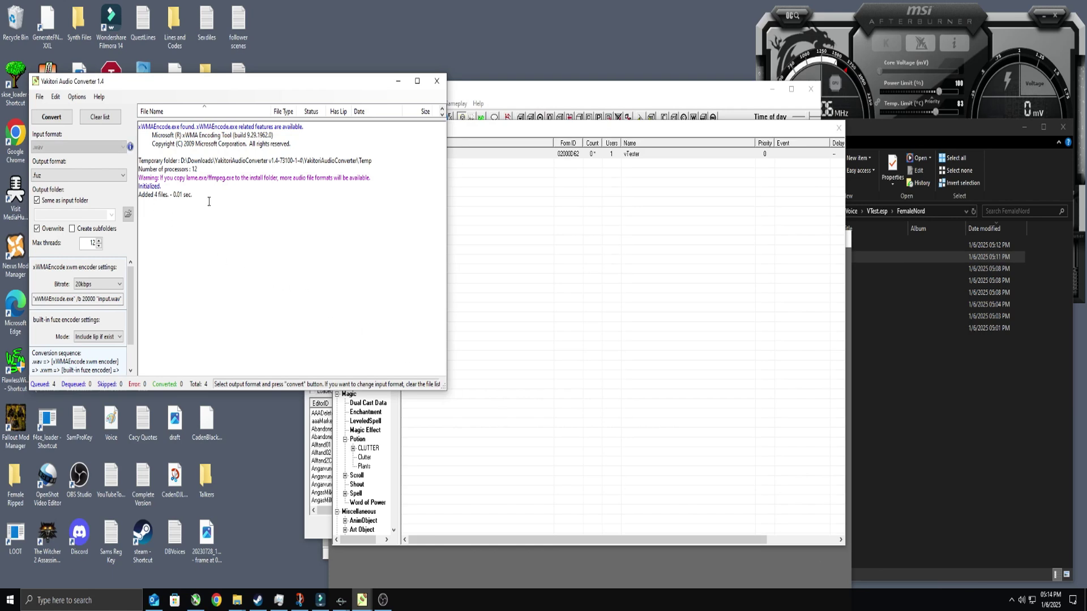
pyautogui.click(46, 116)
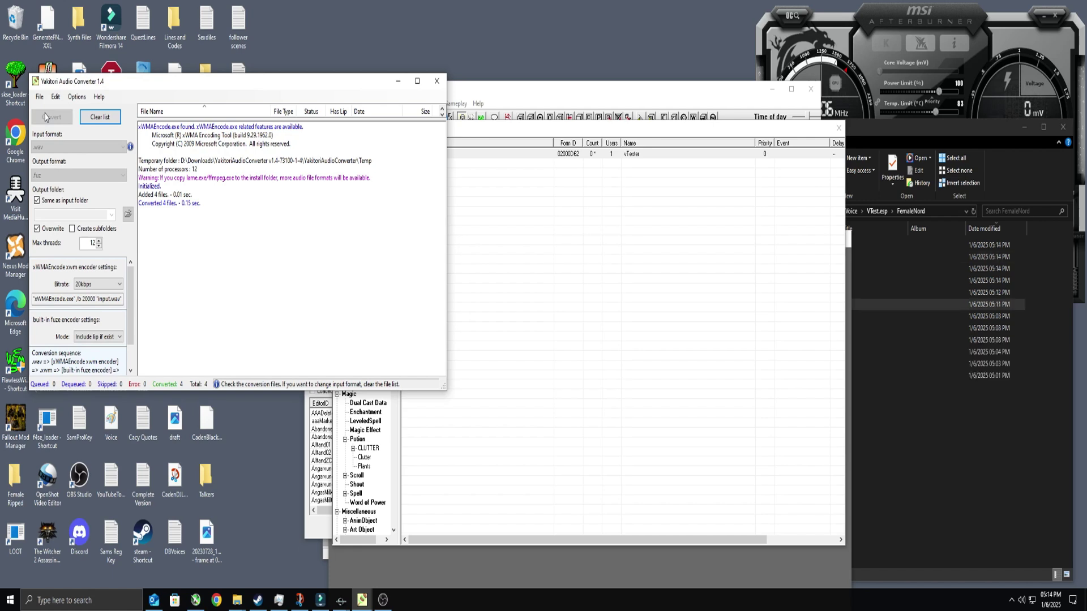
# Close the converter and delete the eight older files, 05:01 to 05:12 PM, from FemaleNord
pyautogui.click(436, 81)
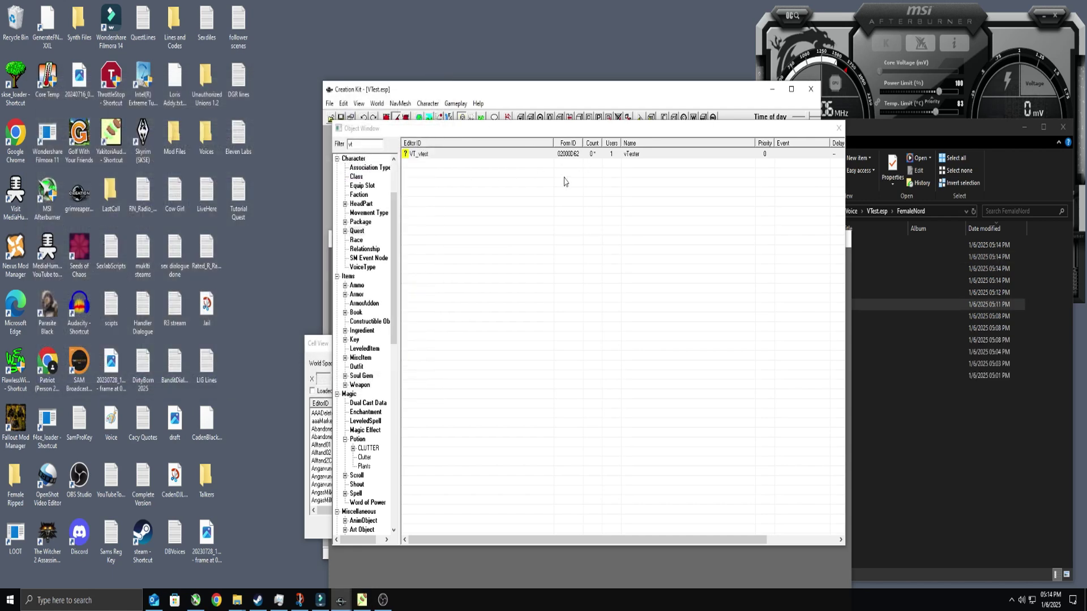
pyautogui.click(929, 130)
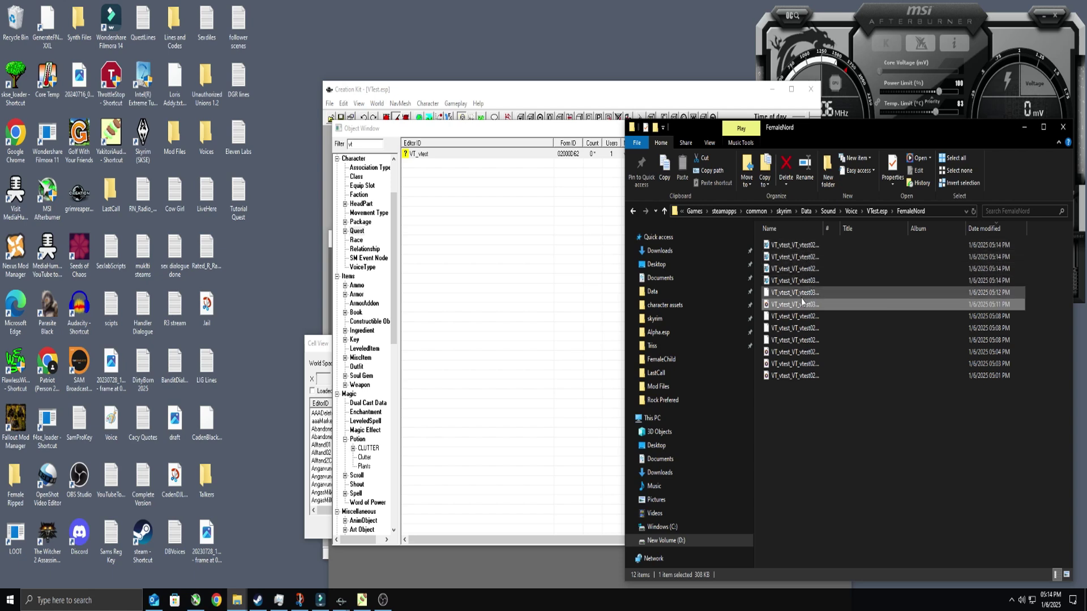
pyautogui.click(784, 293)
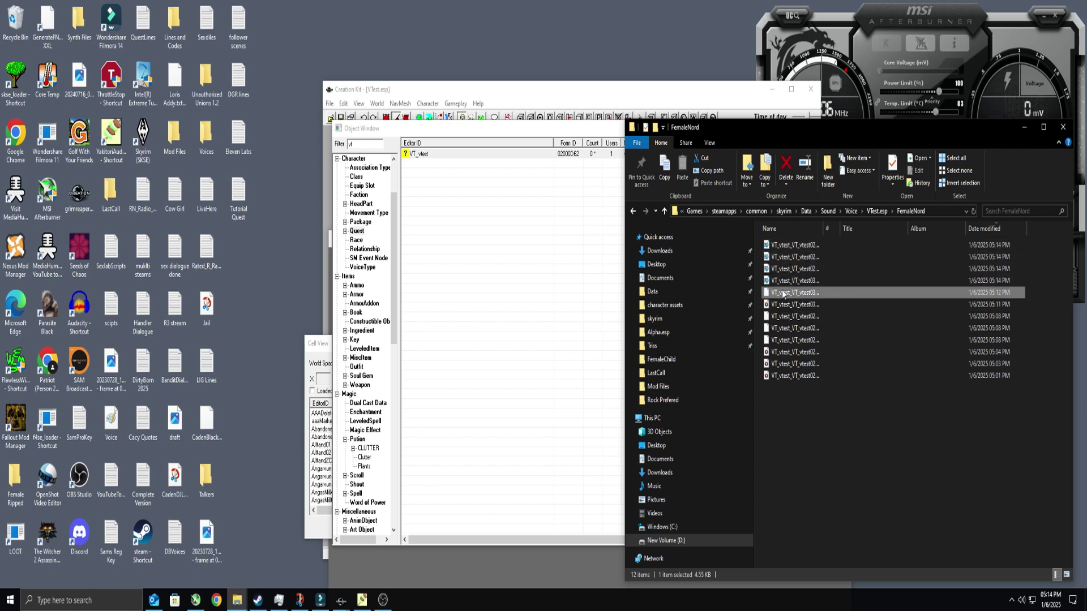
pyautogui.keyDown('shift'); pyautogui.click(801, 377); pyautogui.keyUp('shift')
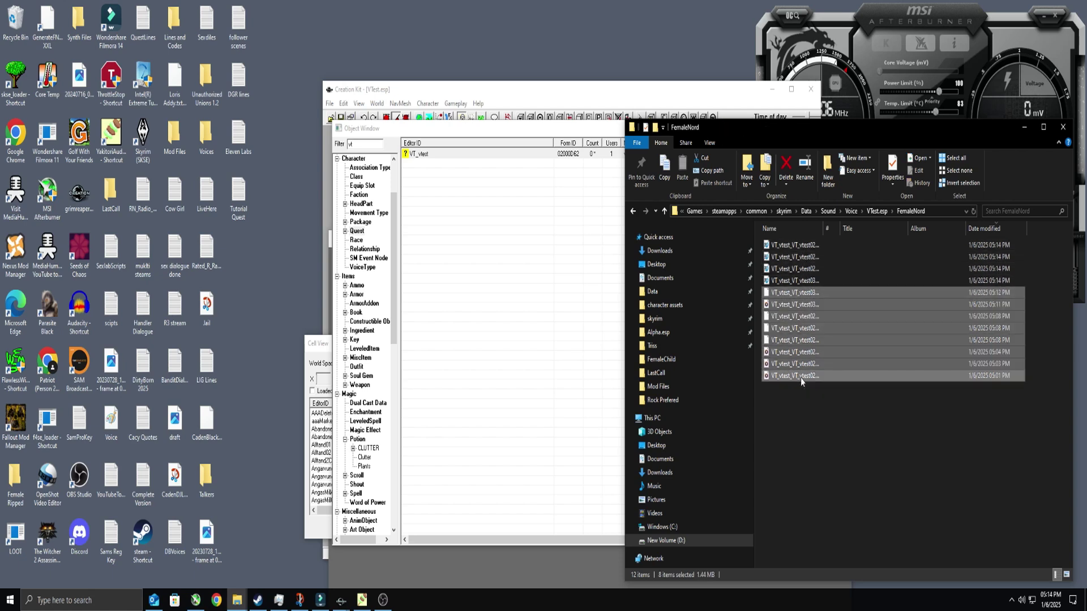
pyautogui.press('Delete')
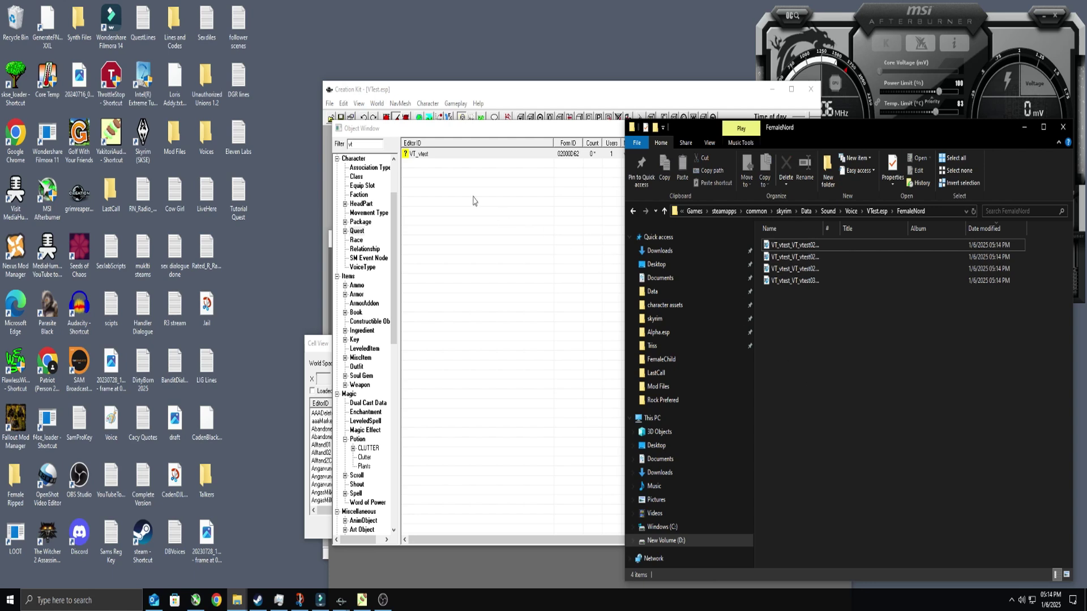
pyautogui.click(501, 94)
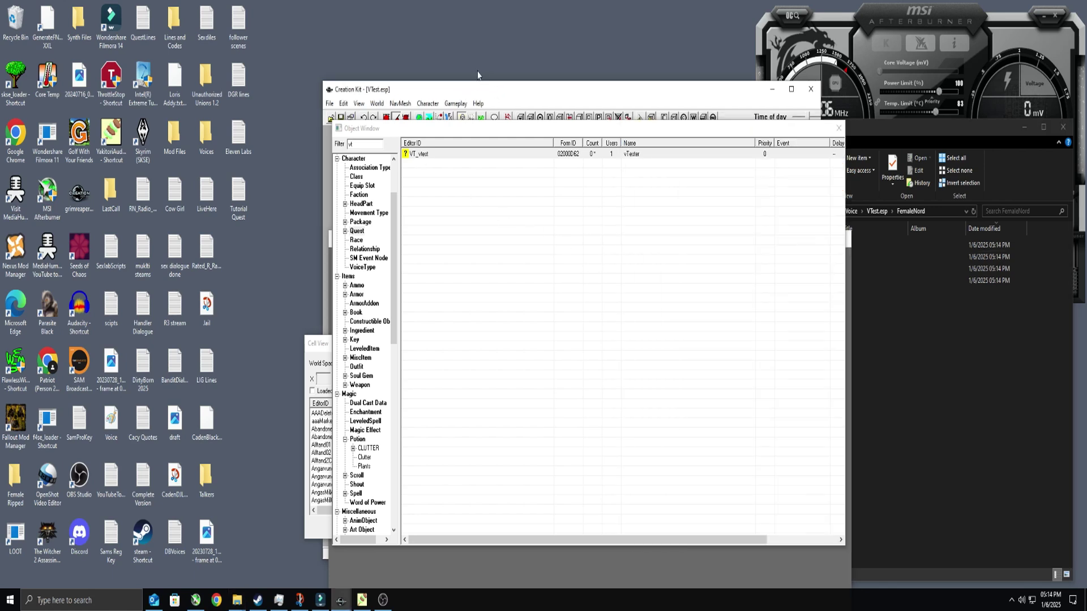
# Run through Whiterun to the inn and start a conversation with Hulda
pyautogui.click(382, 600)
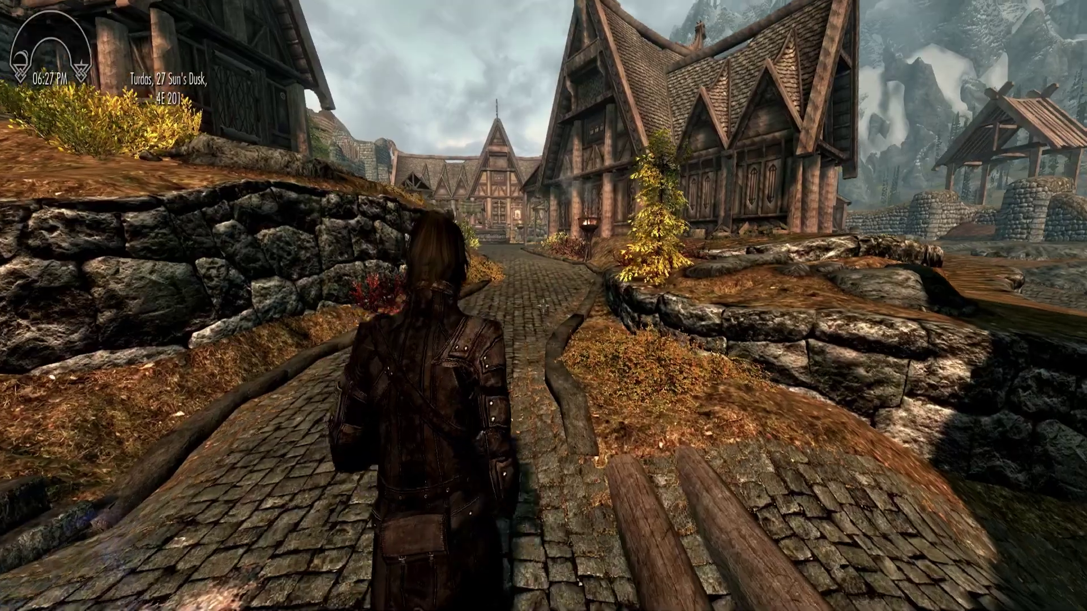
pyautogui.press('w')
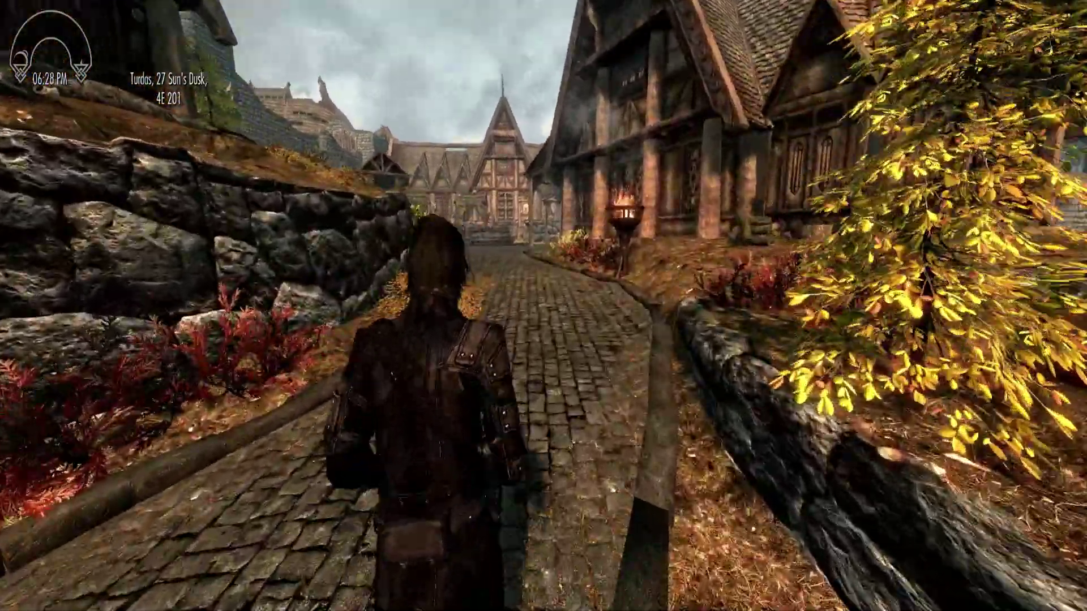
pyautogui.press('w')
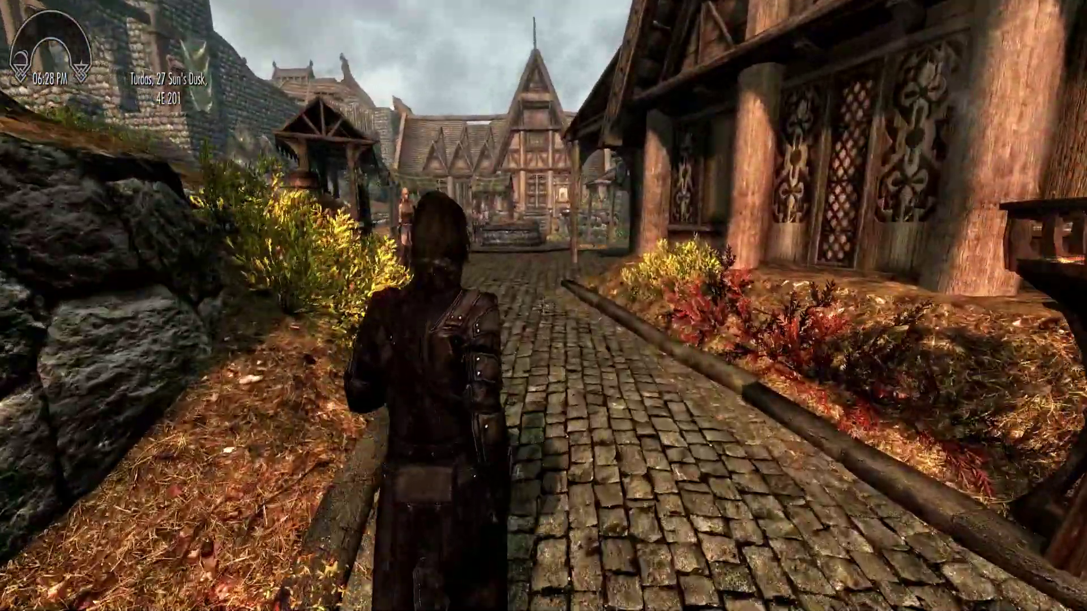
pyautogui.press('w')
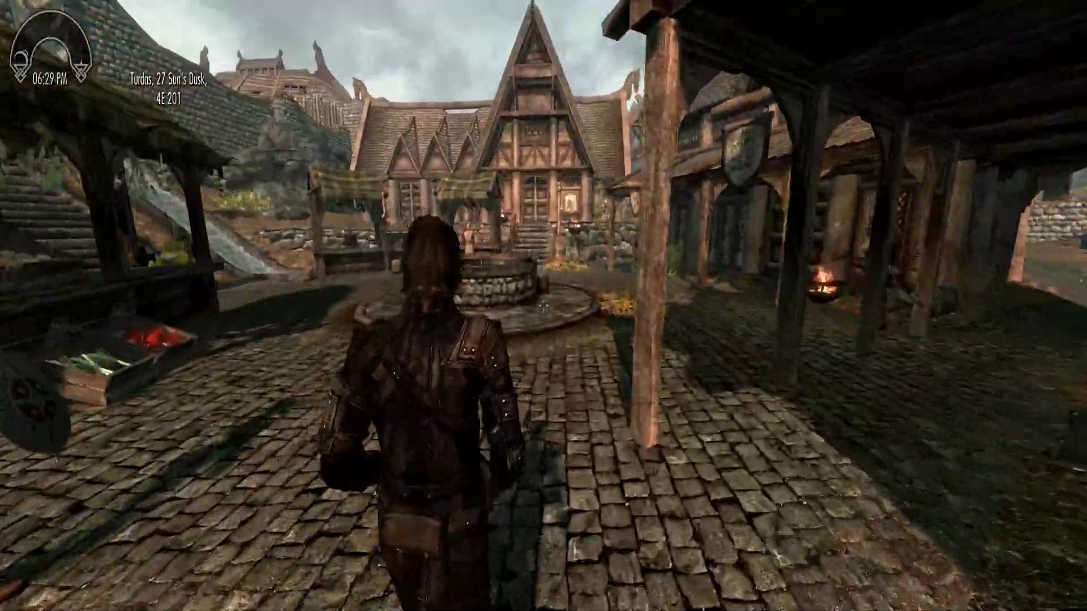
pyautogui.press('w')
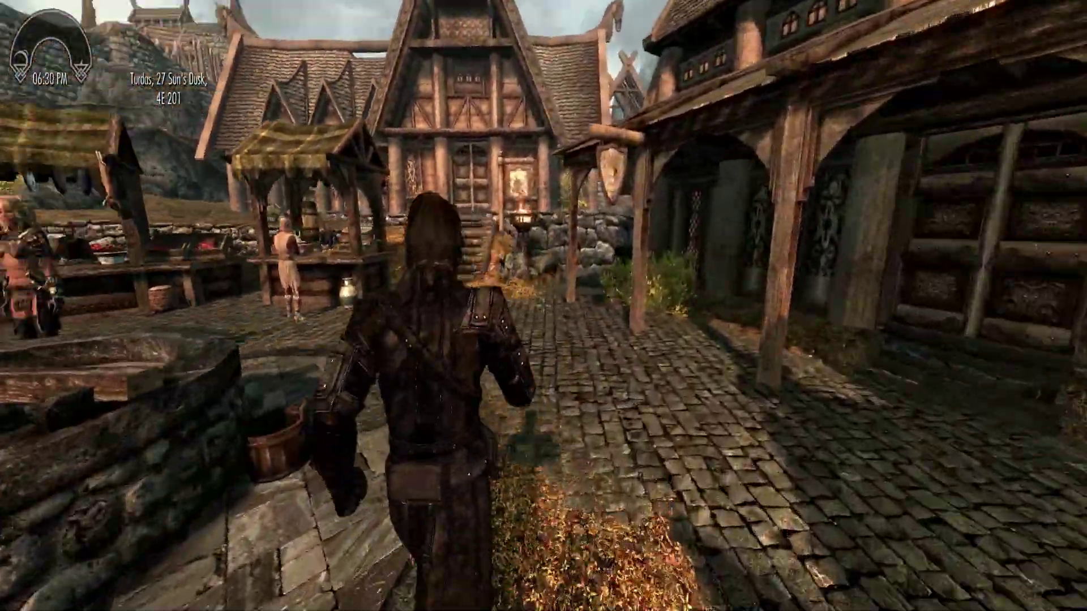
pyautogui.press('w')
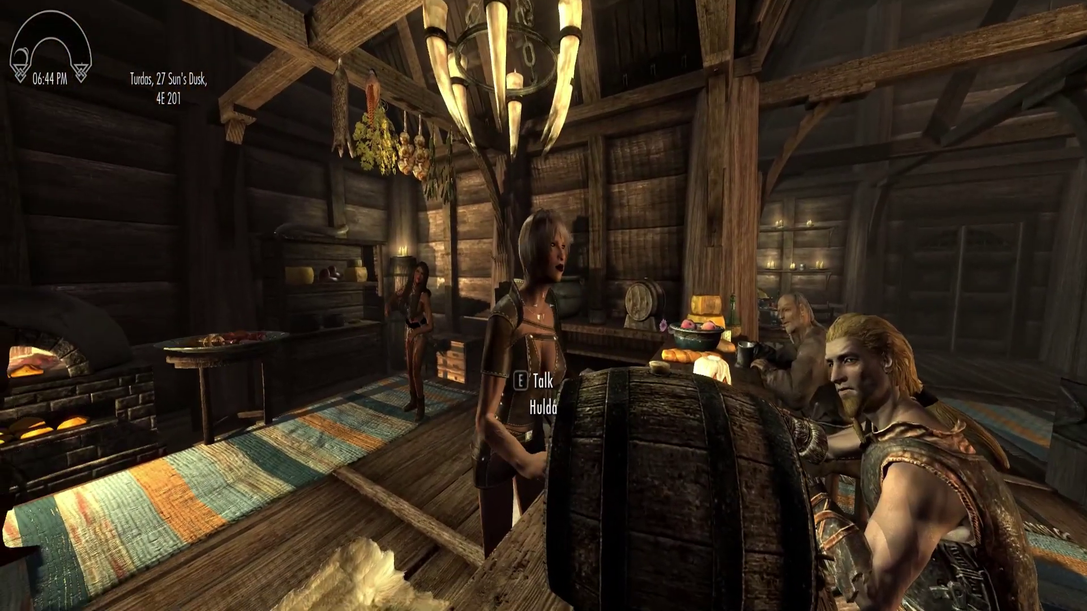
pyautogui.press('e')
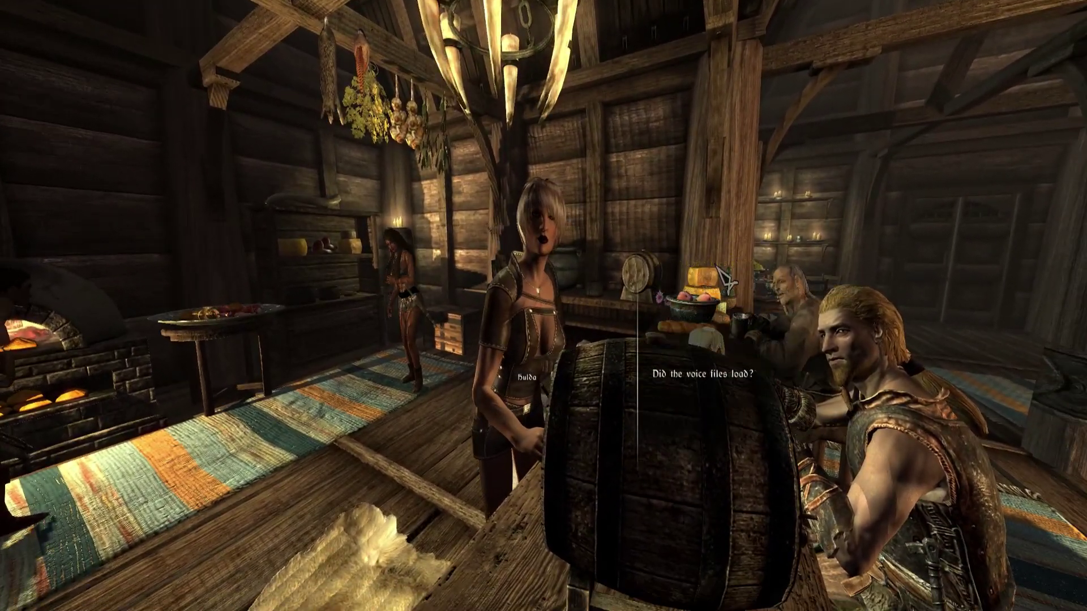